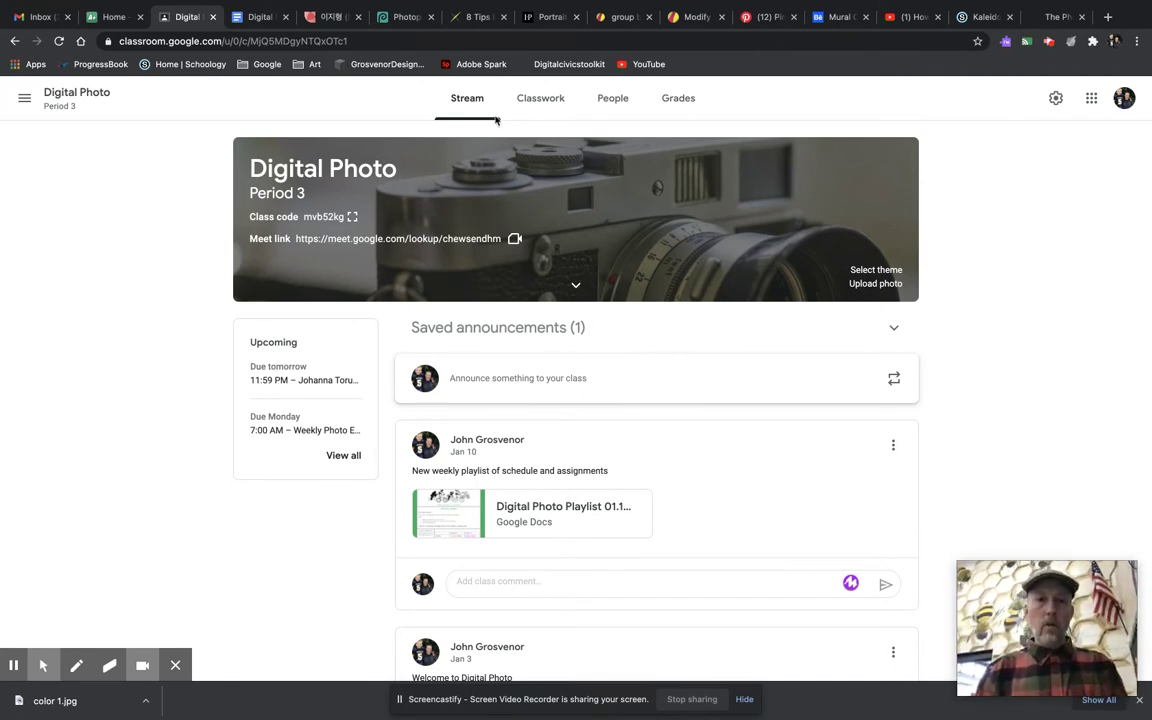
# Open the Kaleidoscope slides attached in the class's Classwork and look through the example images and the shooting assignment slide.
pyautogui.click(540, 112)
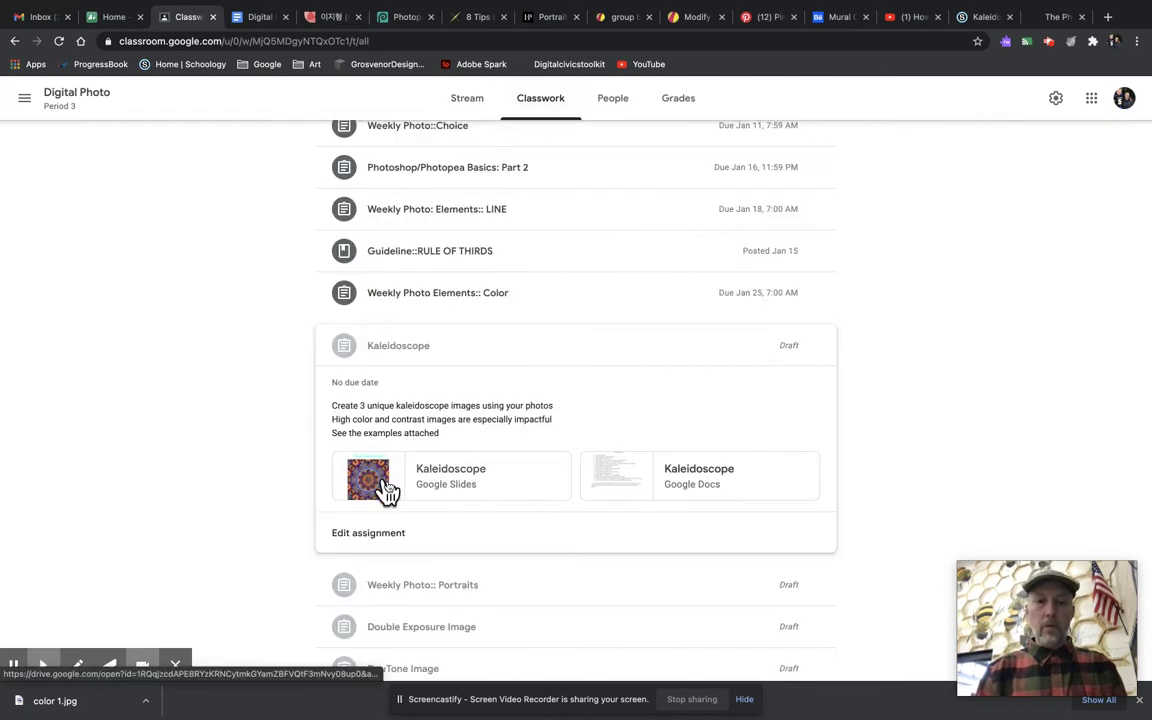
pyautogui.click(436, 489)
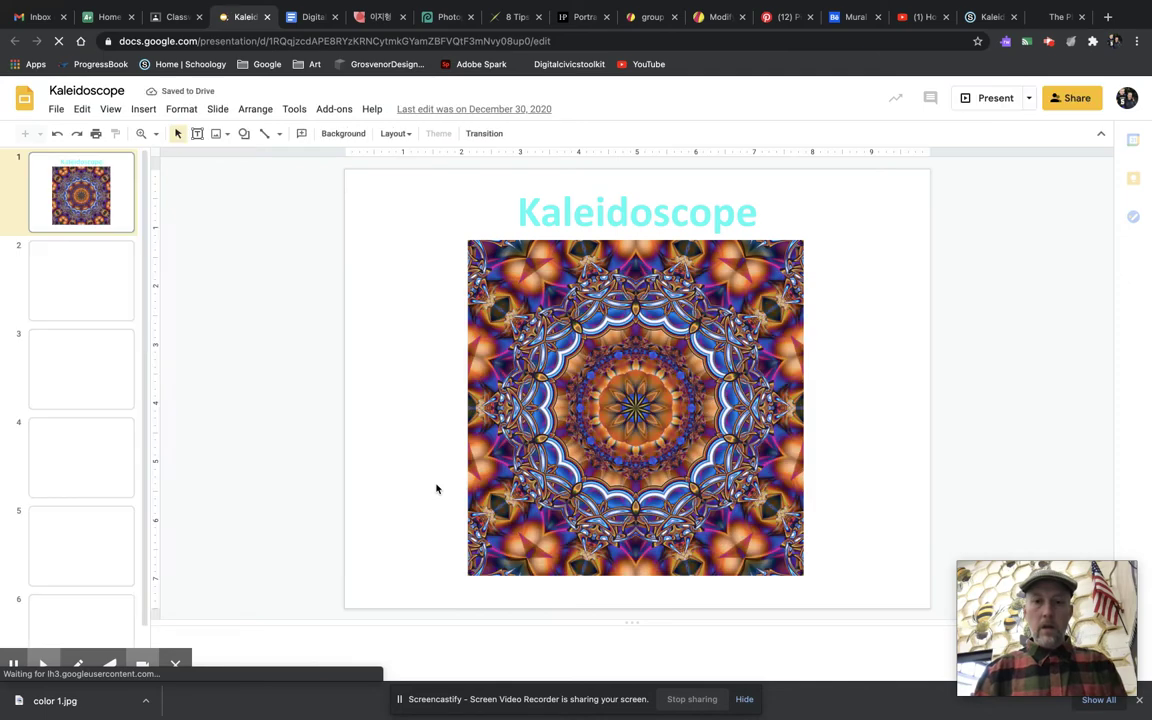
pyautogui.press('Down')
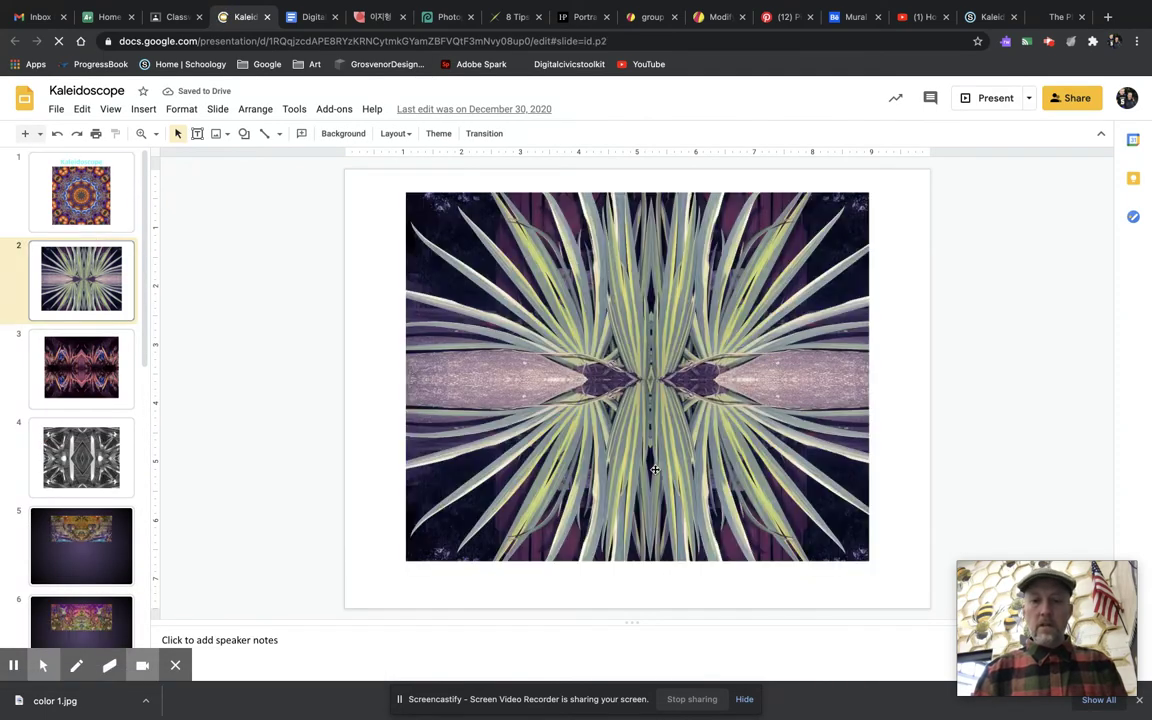
pyautogui.press('Down')
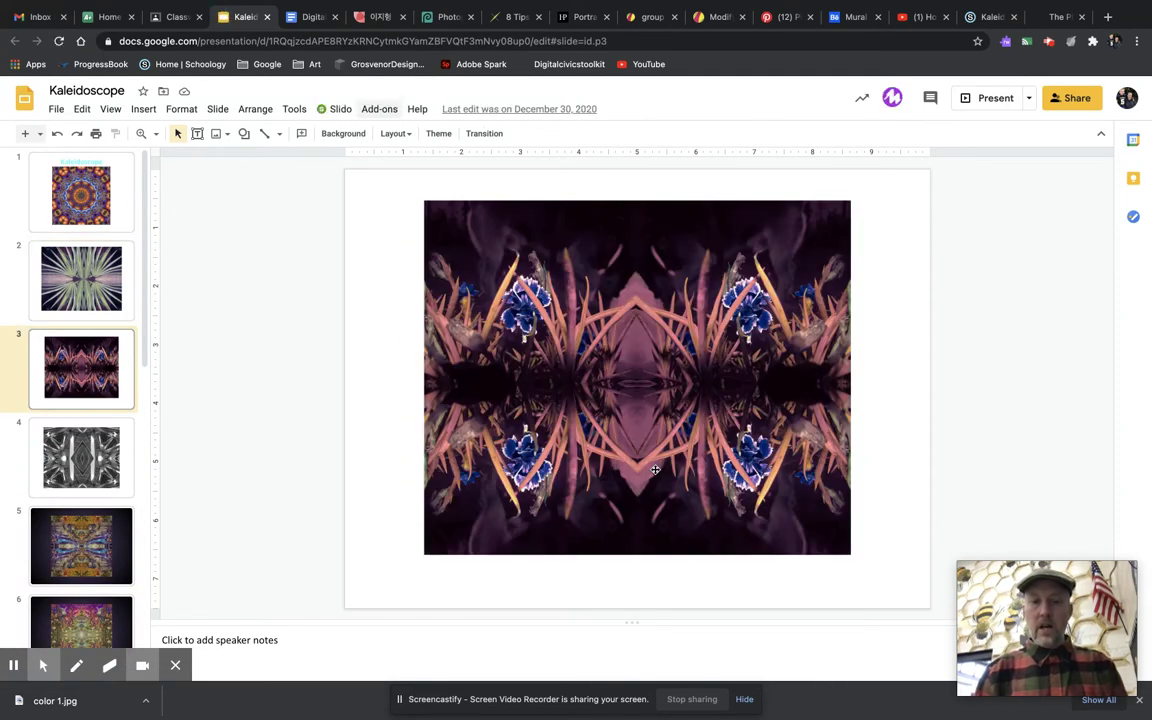
pyautogui.press('Down')
pyautogui.press('Down')
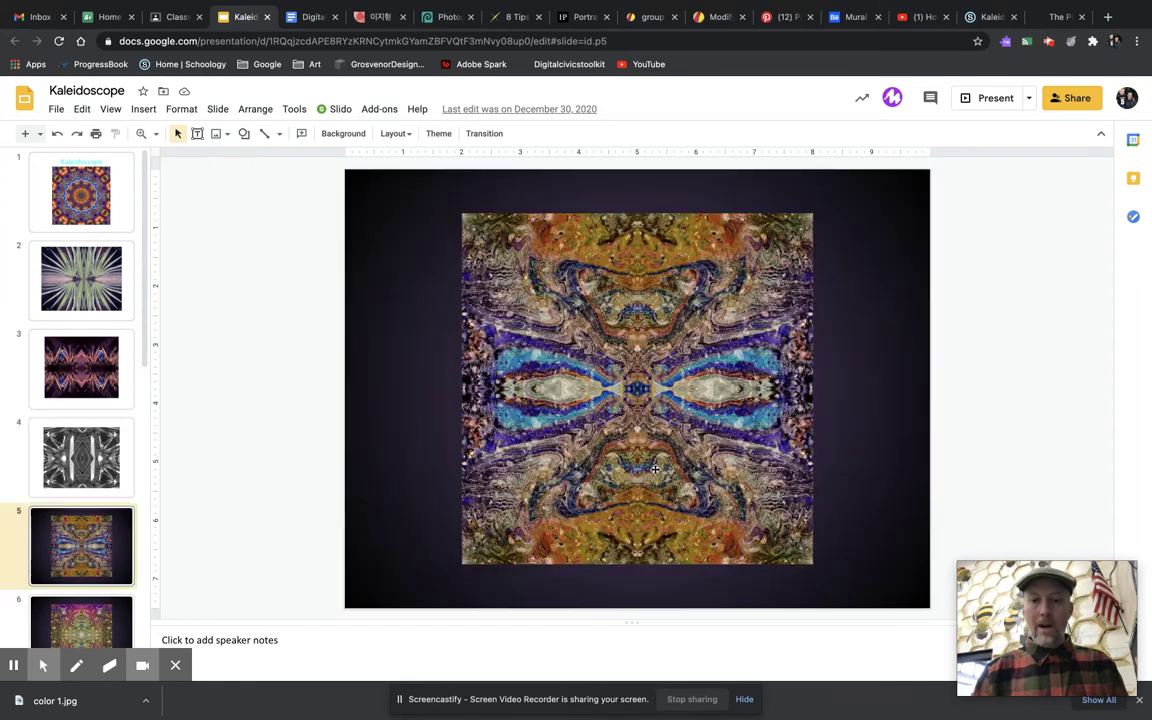
pyautogui.press('Down')
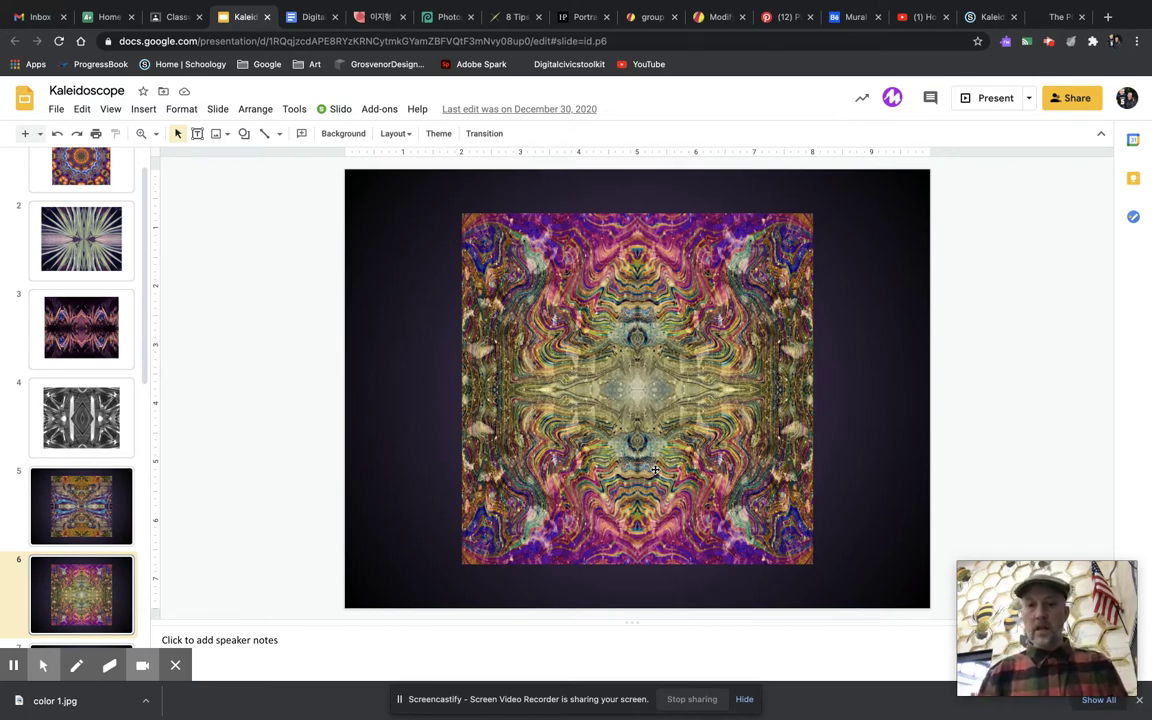
pyautogui.press('Down')
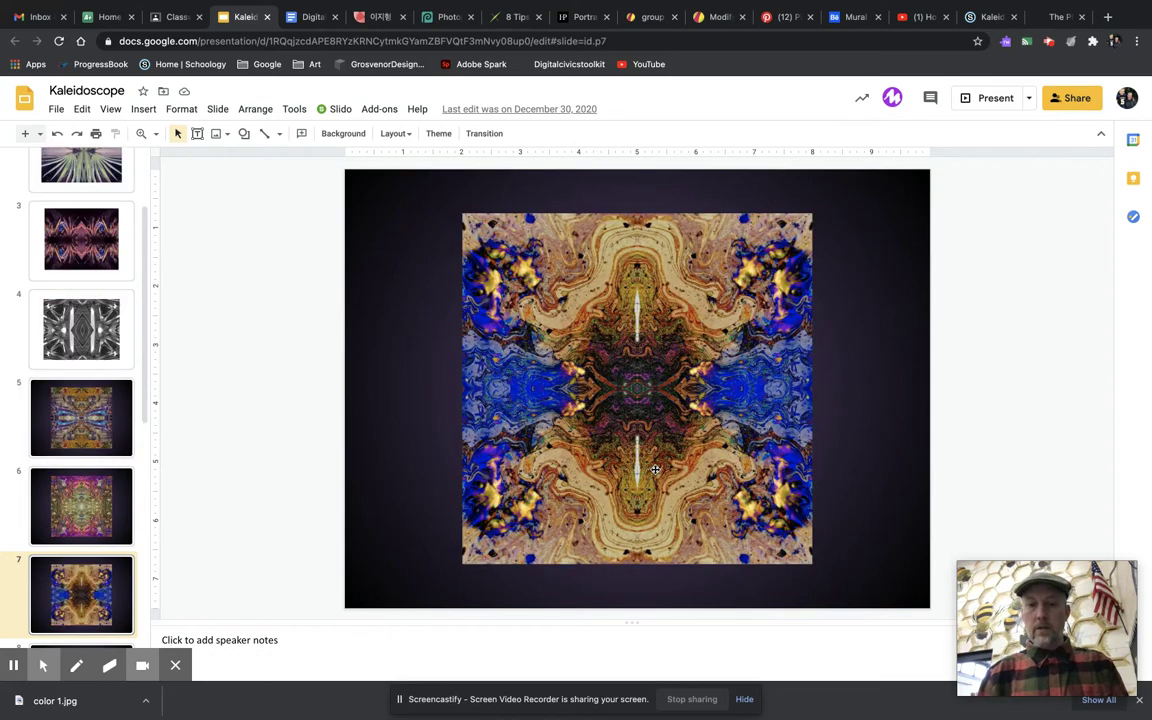
pyautogui.press('Down')
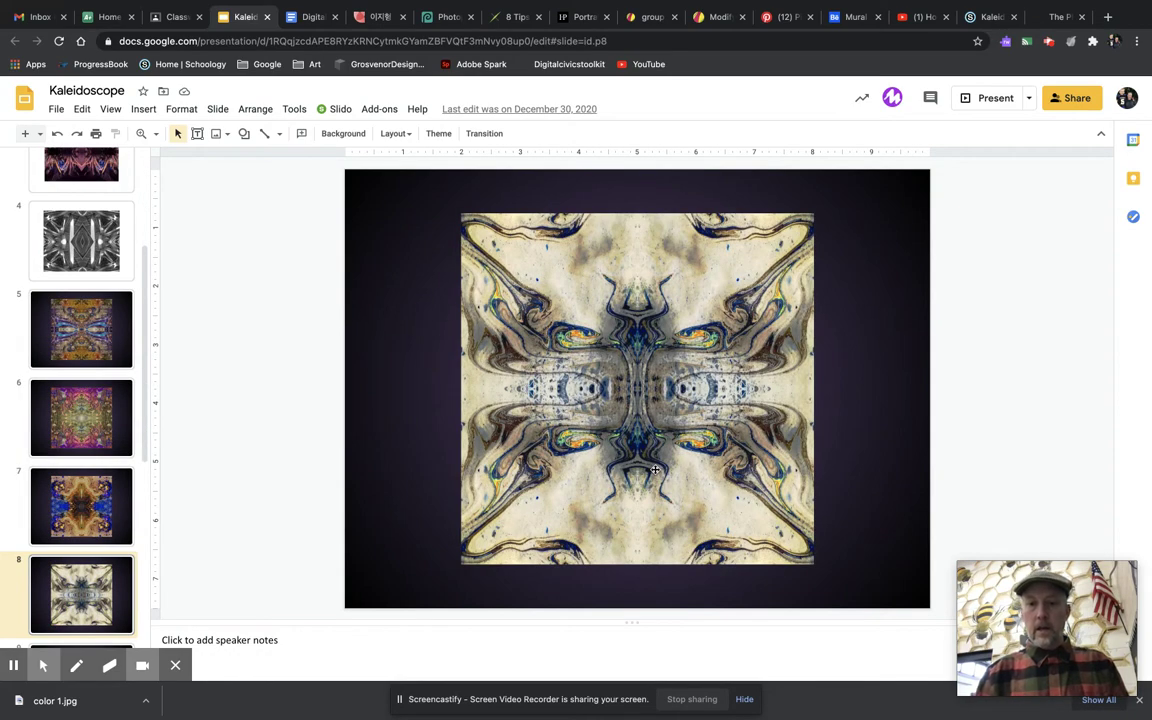
pyautogui.press('Down')
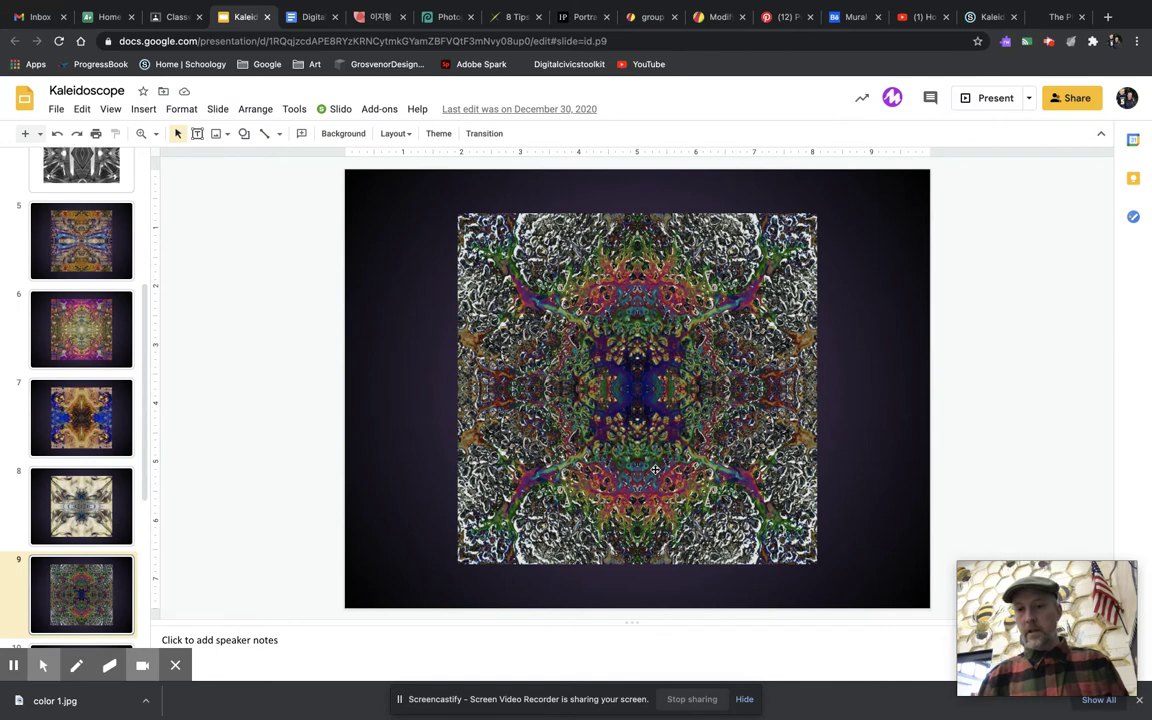
pyautogui.press('Down')
pyautogui.press('Down')
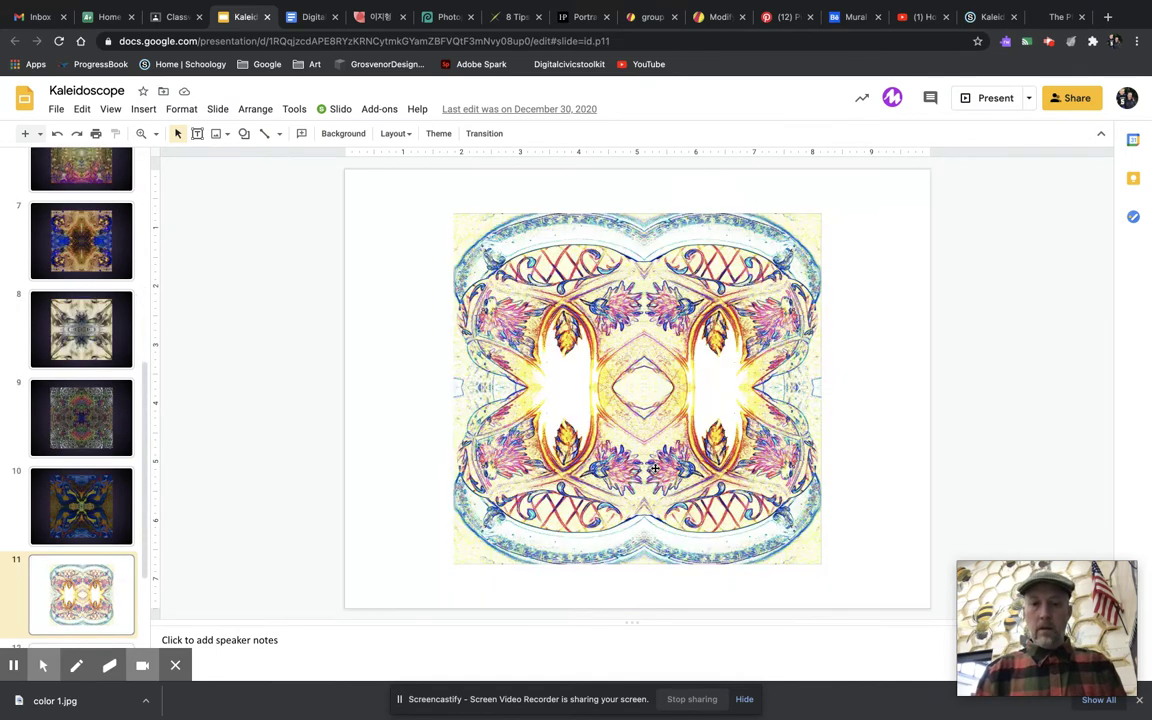
pyautogui.press('Down')
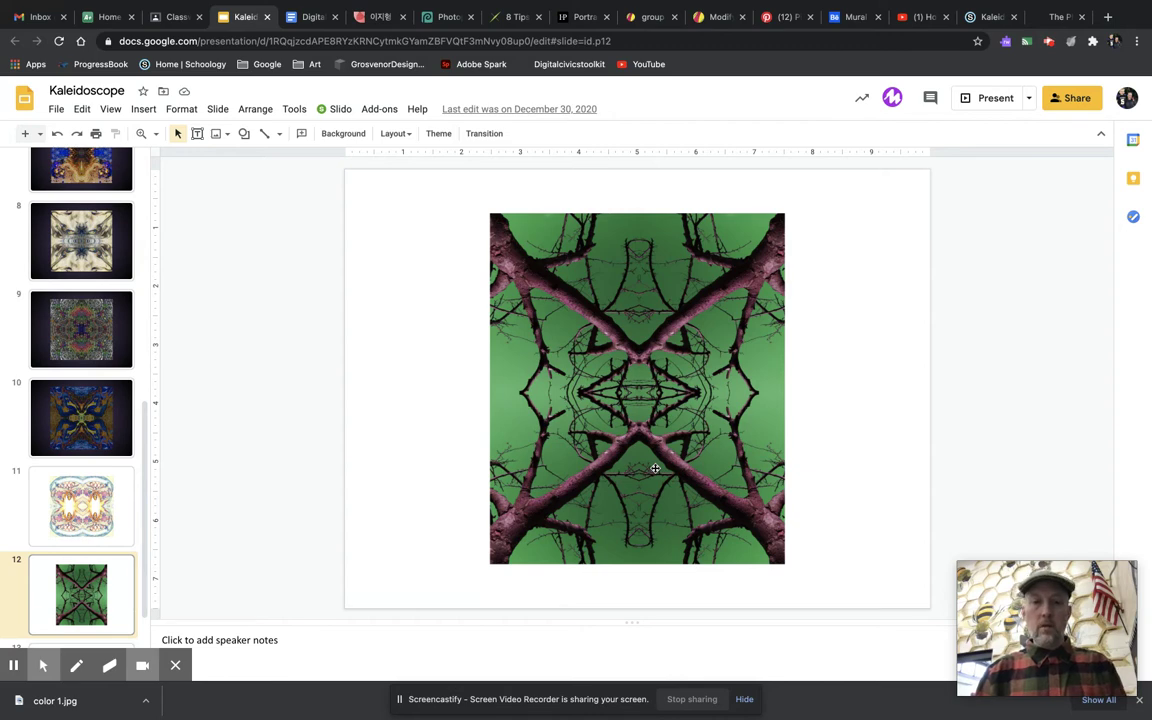
pyautogui.press('Down')
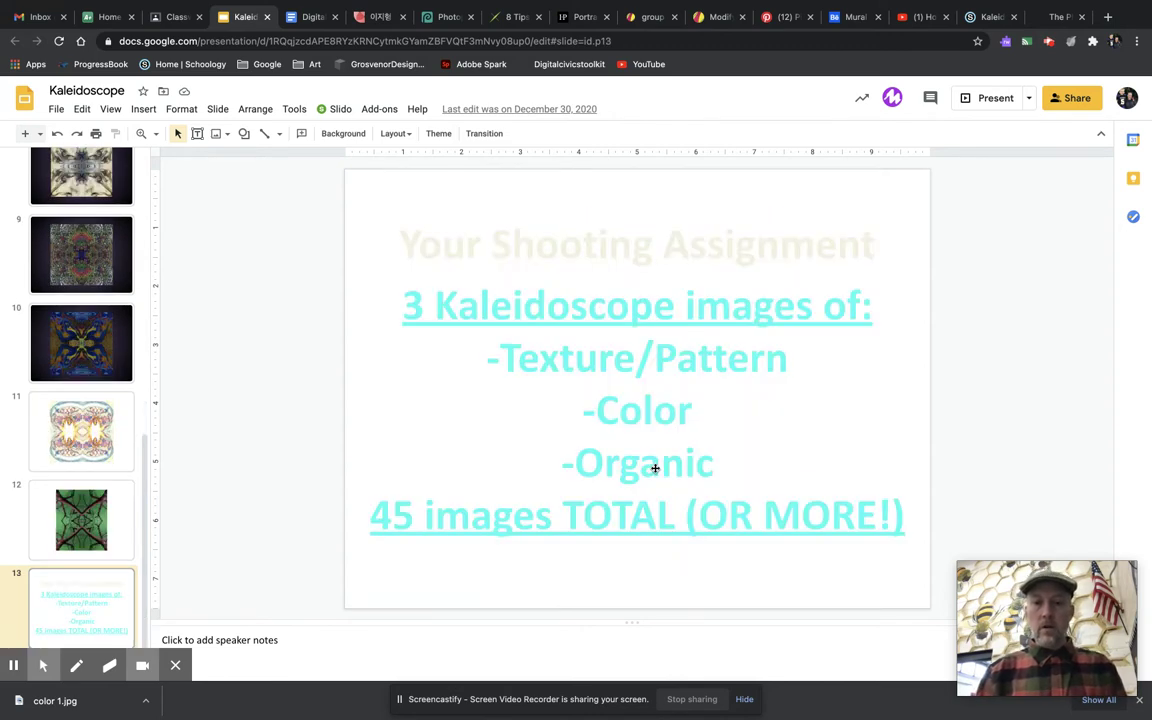
pyautogui.press('Up')
pyautogui.press('Up')
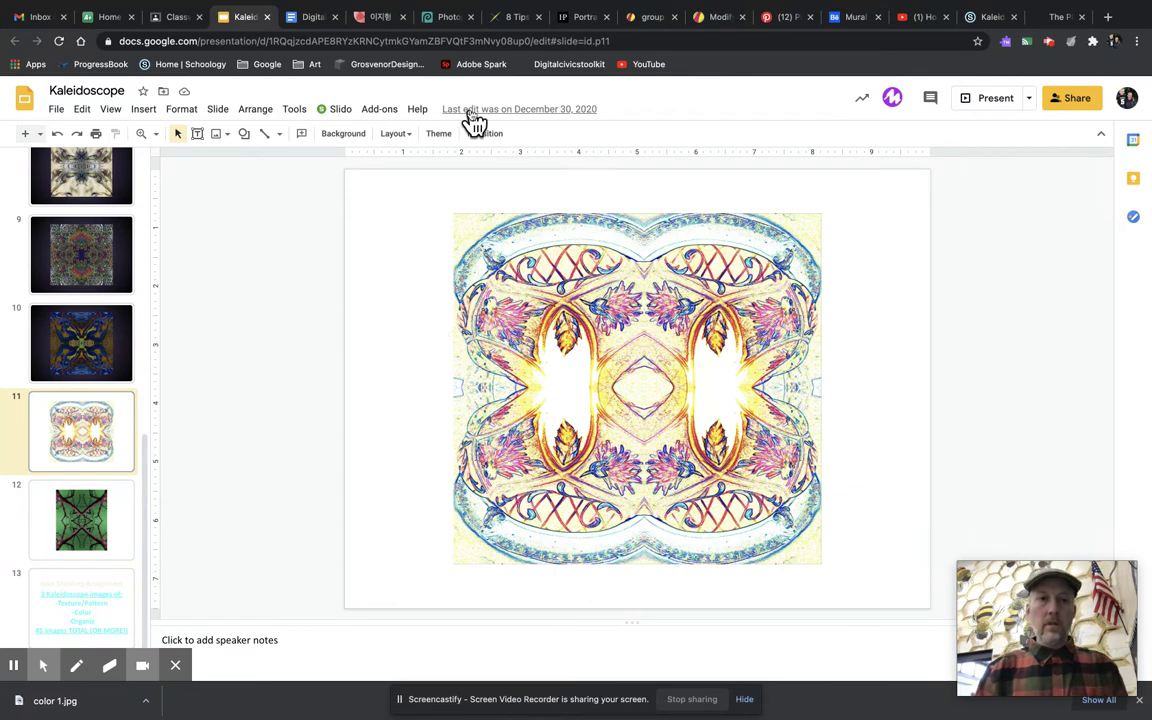
# Switch to Photopea and start a new project with its dimensions in inches.
pyautogui.click(445, 16)
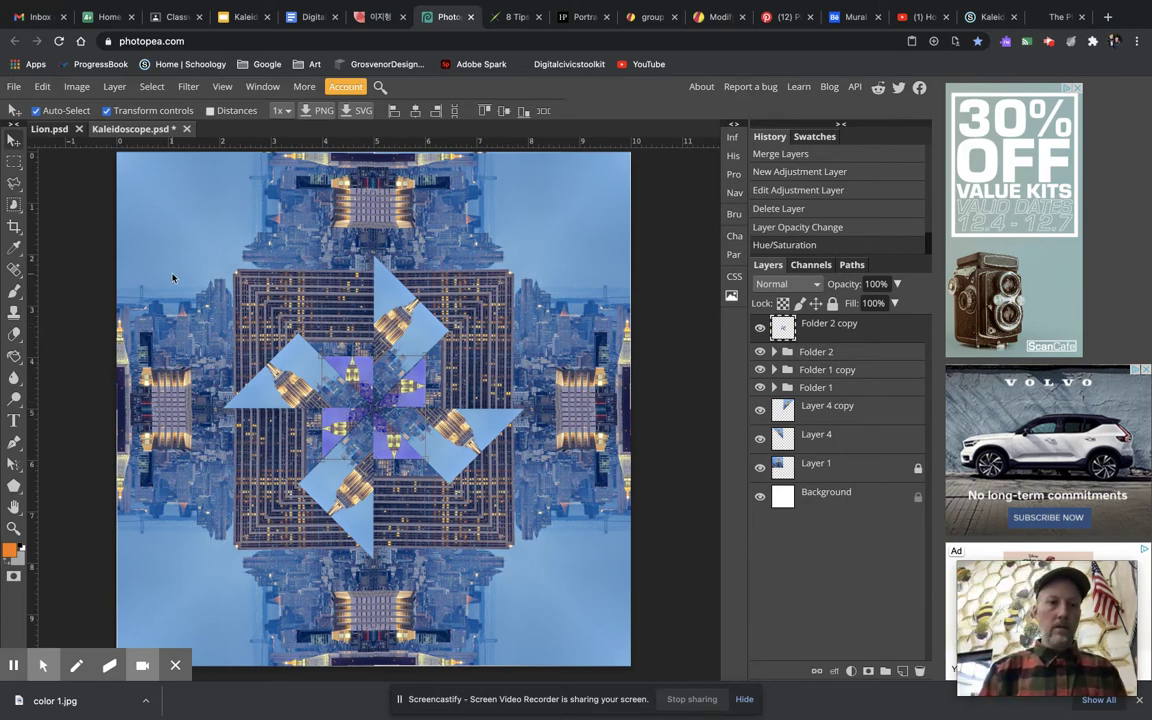
pyautogui.click(14, 87)
pyautogui.click(28, 108)
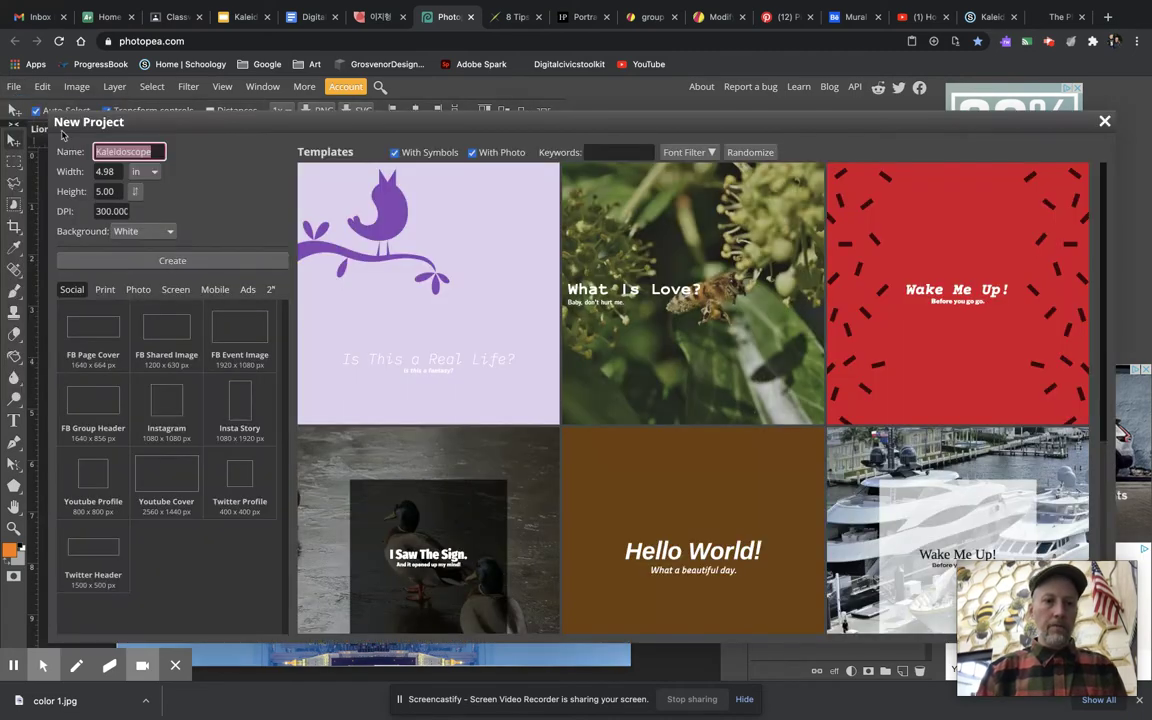
pyautogui.click(153, 174)
pyautogui.click(153, 174)
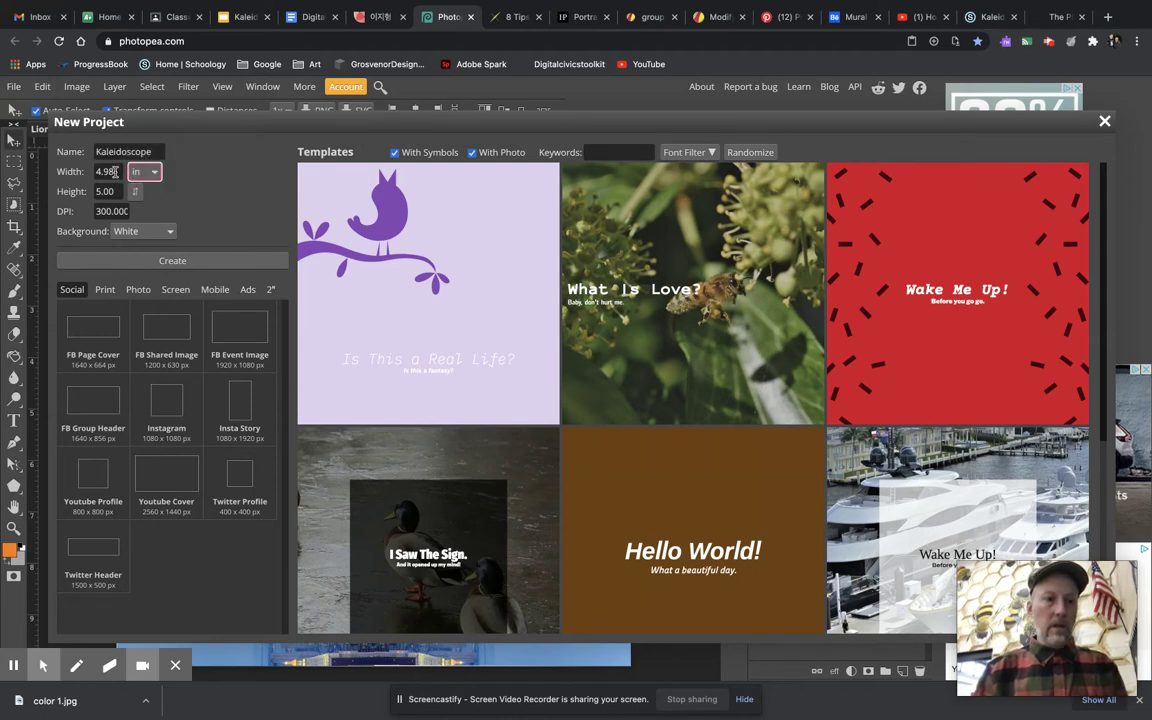
# Set the new project's width and height to 10 in each and create the Kaleidoscope document.
pyautogui.doubleClick(115, 172)
pyautogui.write('5')
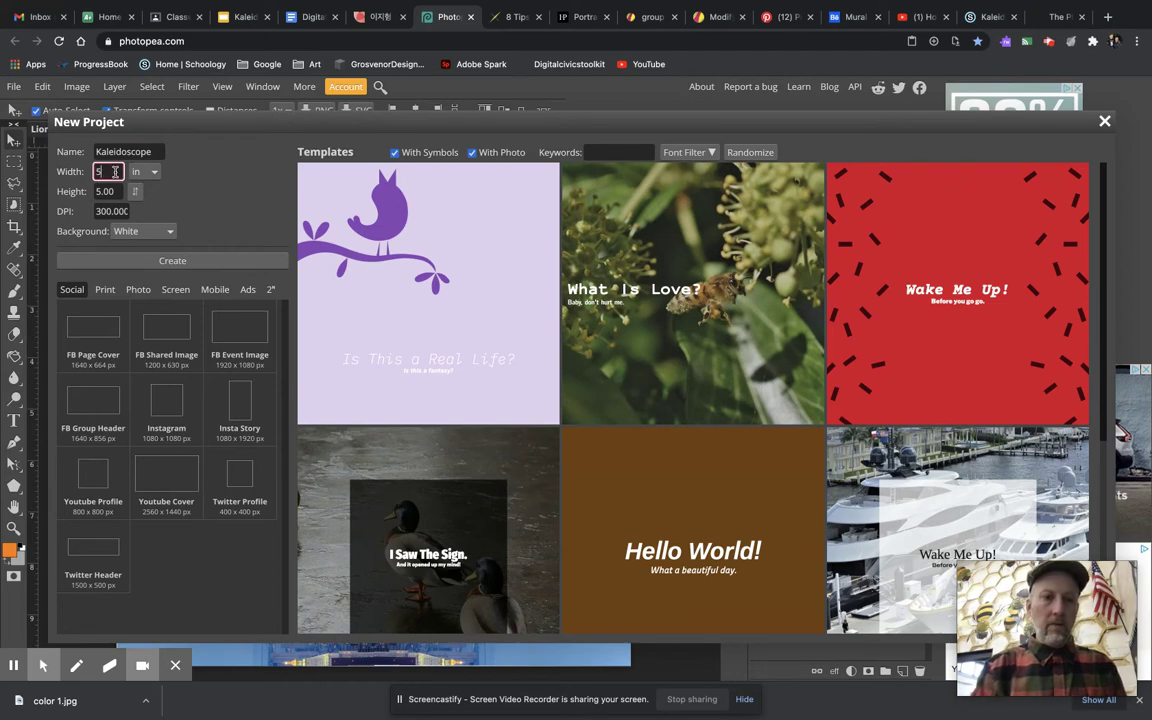
pyautogui.press('Tab')
pyautogui.doubleClick(112, 172)
pyautogui.doubleClick(111, 172)
pyautogui.write('10')
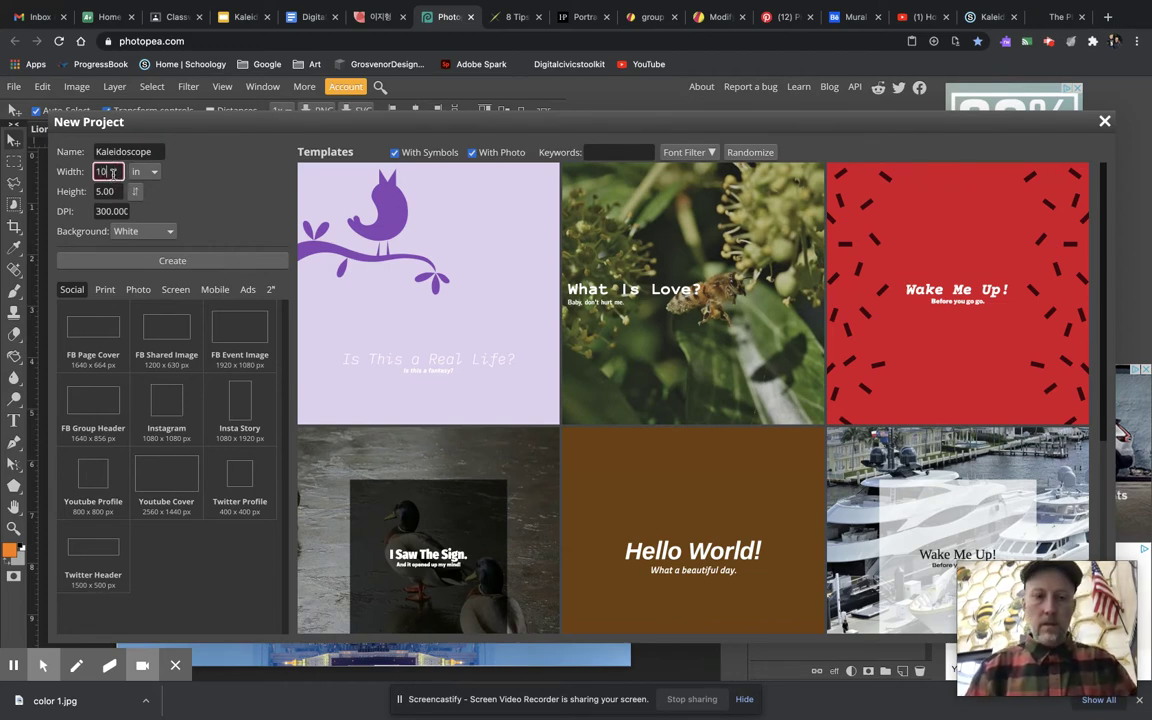
pyautogui.doubleClick(110, 192)
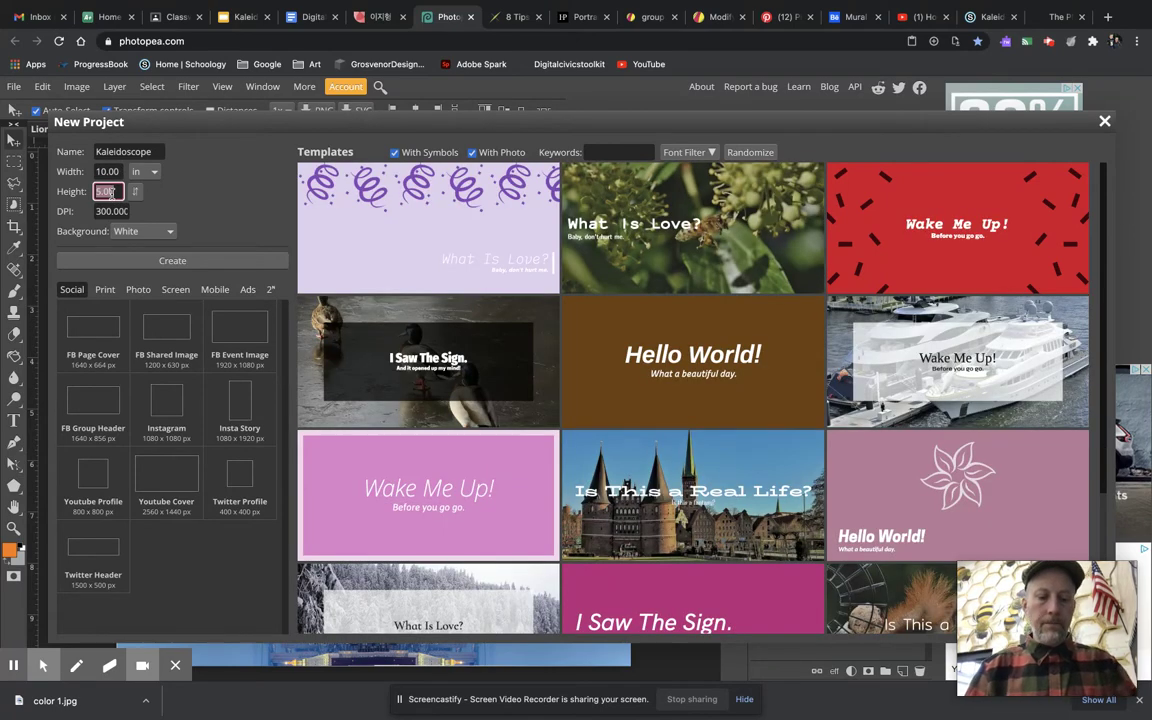
pyautogui.write('10')
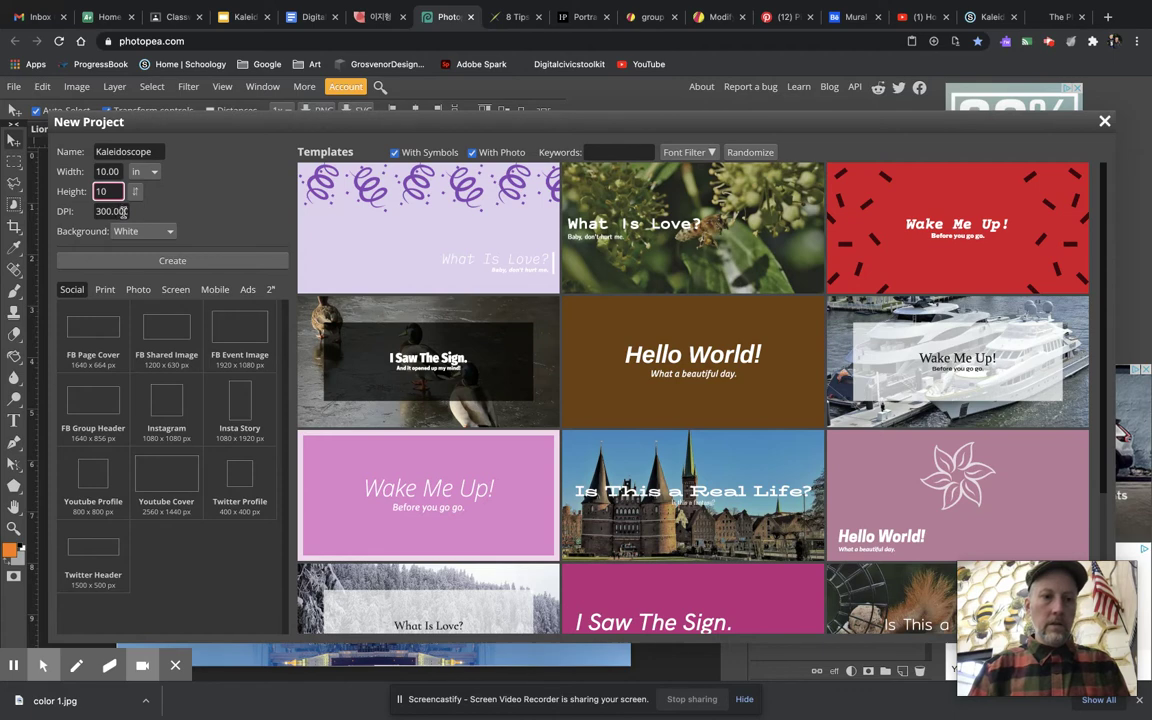
pyautogui.click(168, 259)
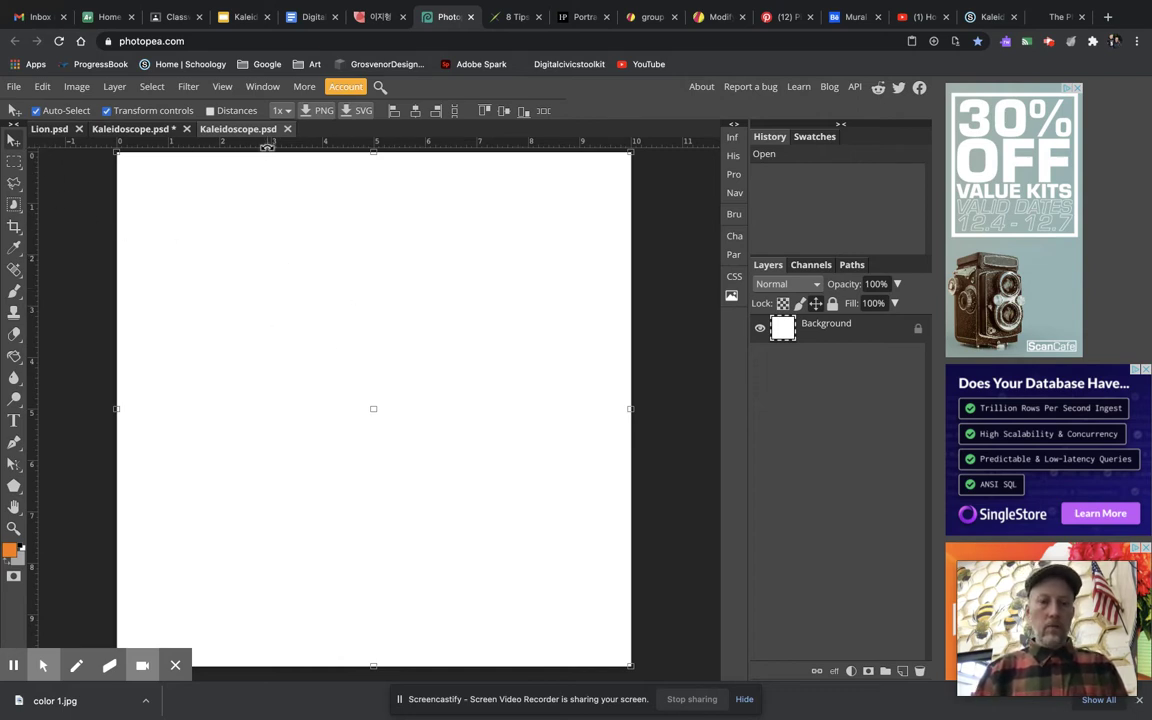
# Hide the document rulers and show them again.
pyautogui.click(224, 88)
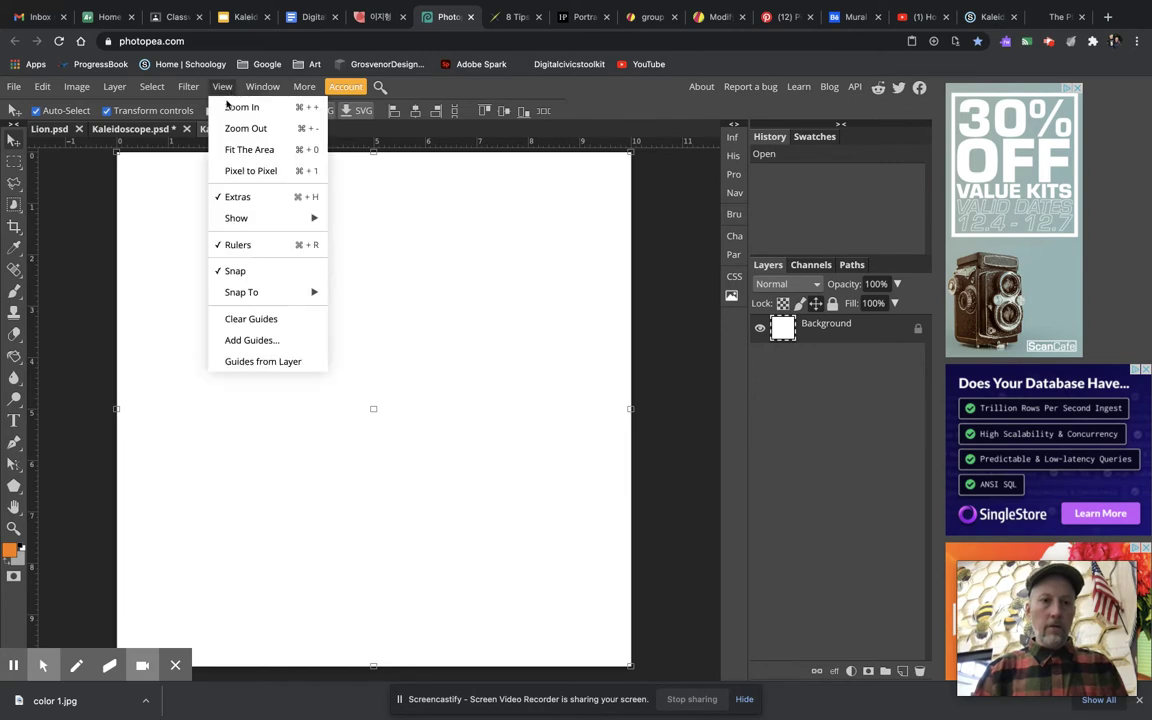
pyautogui.click(239, 246)
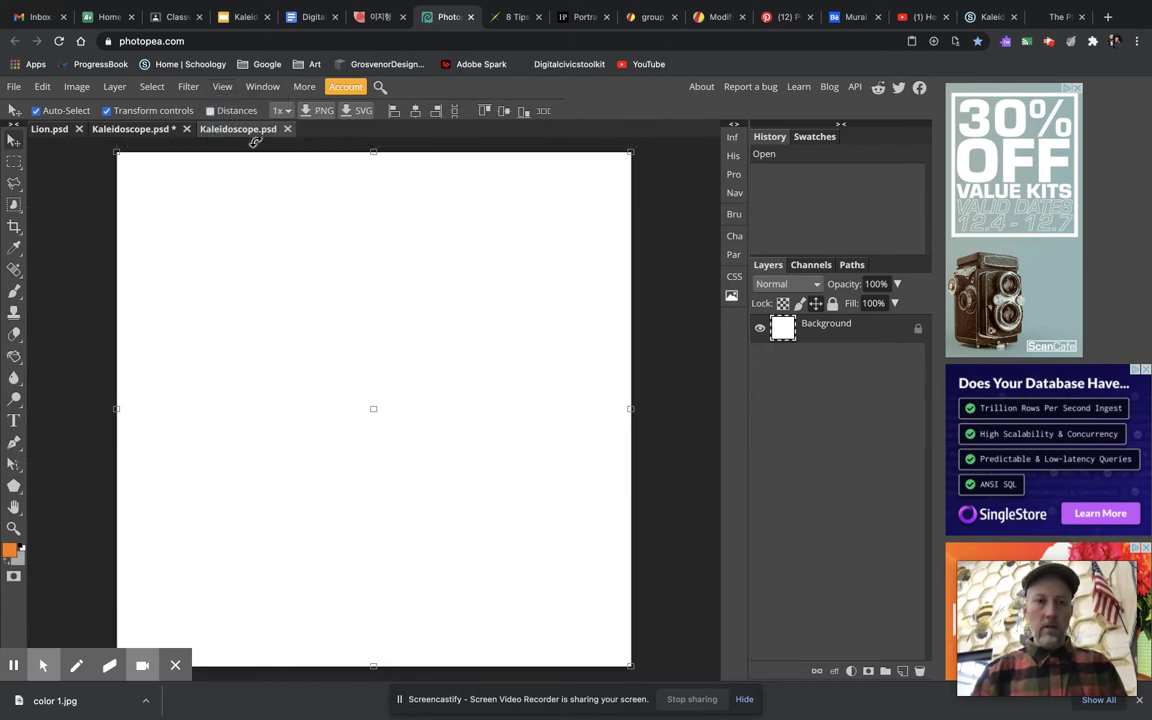
pyautogui.click(221, 88)
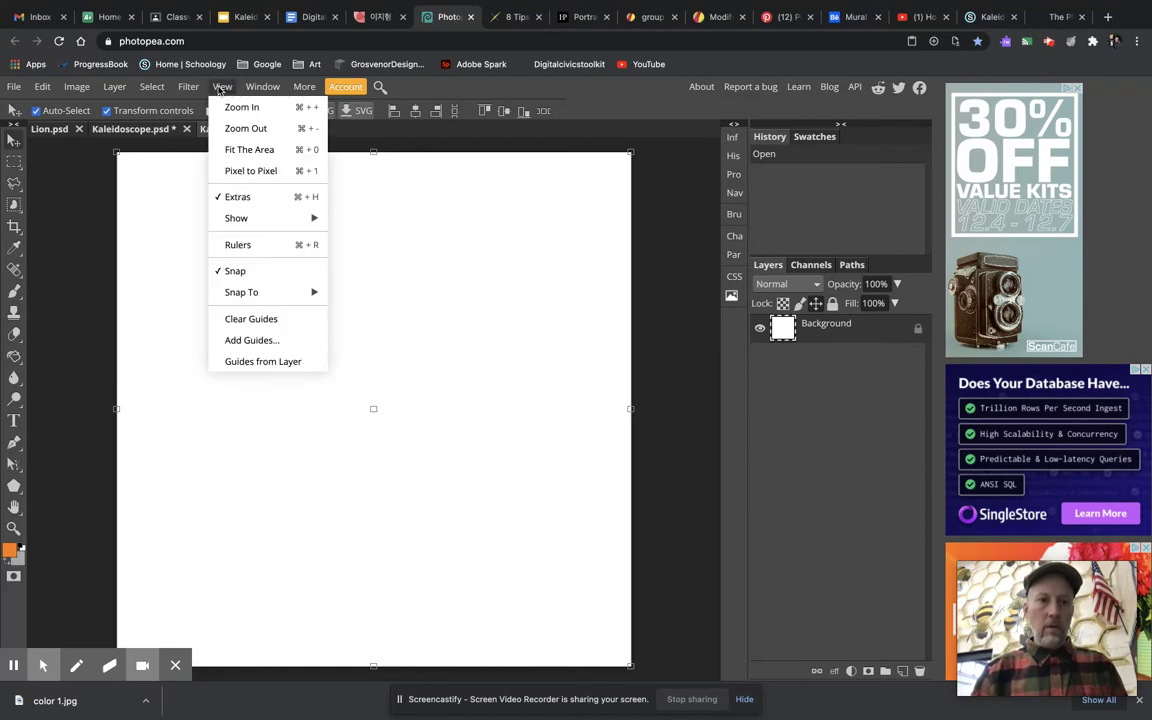
pyautogui.click(238, 246)
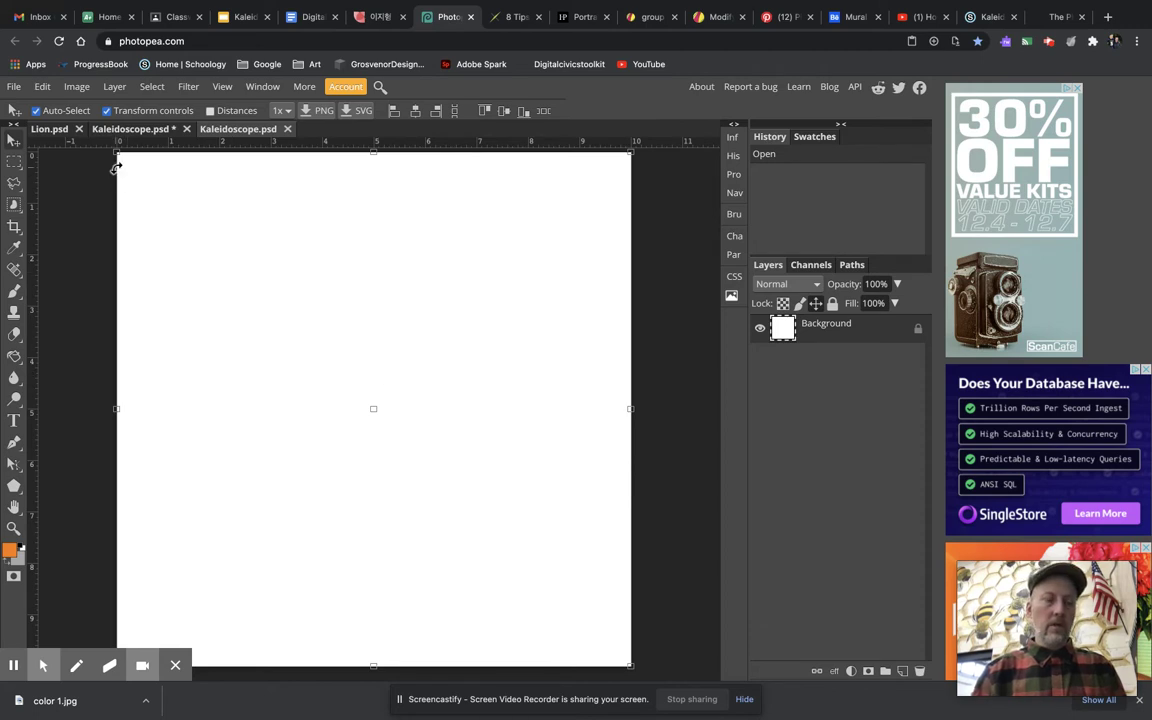
# Place the image blue city.jpg from the Downloads folder into the blank Kaleidoscope document.
pyautogui.click(14, 87)
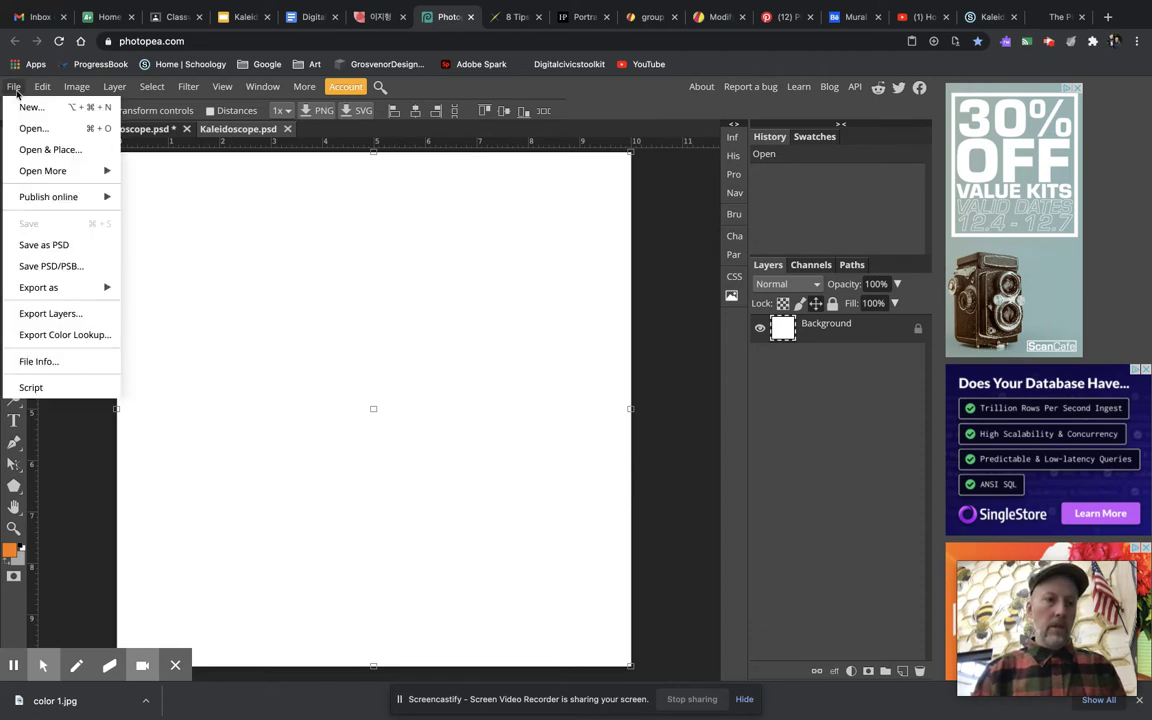
pyautogui.click(43, 152)
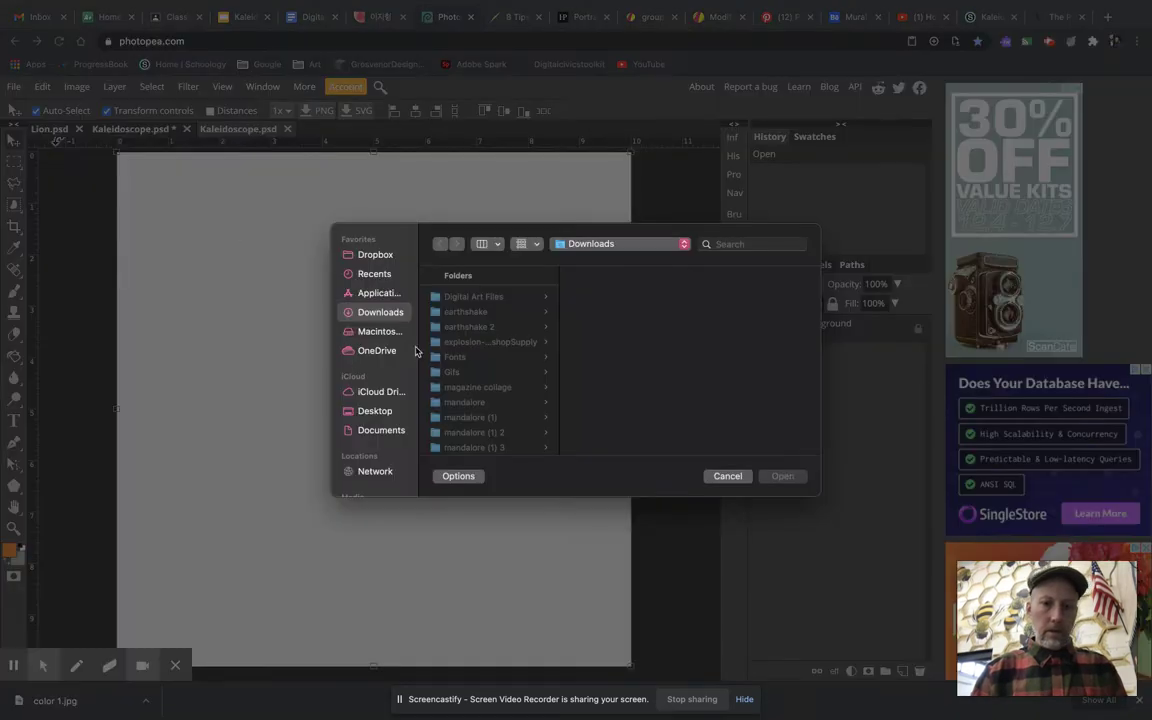
pyautogui.scroll(-5, 497, 385)
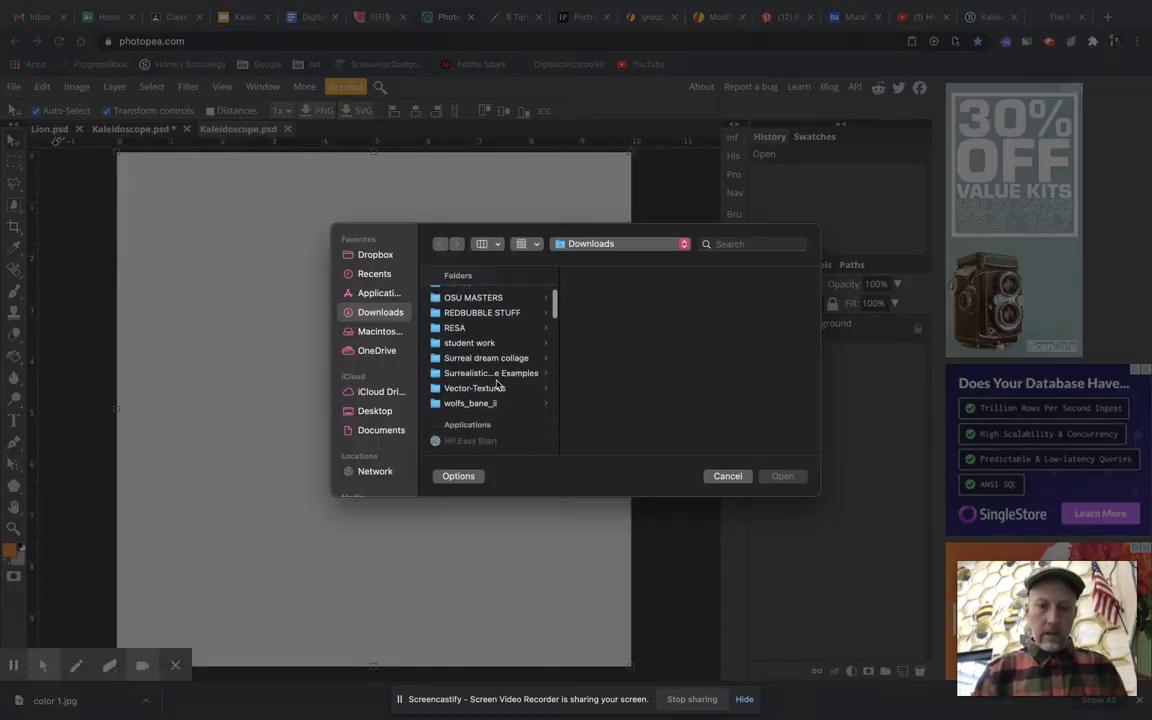
pyautogui.scroll(-10, 497, 385)
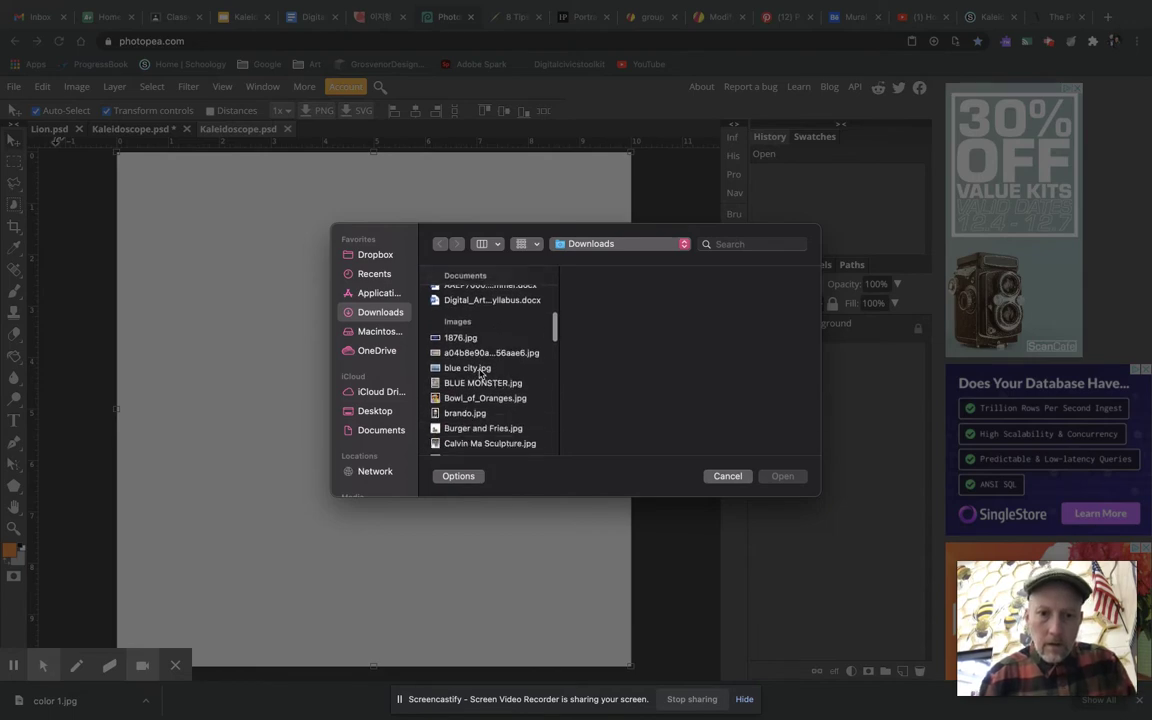
pyautogui.click(481, 369)
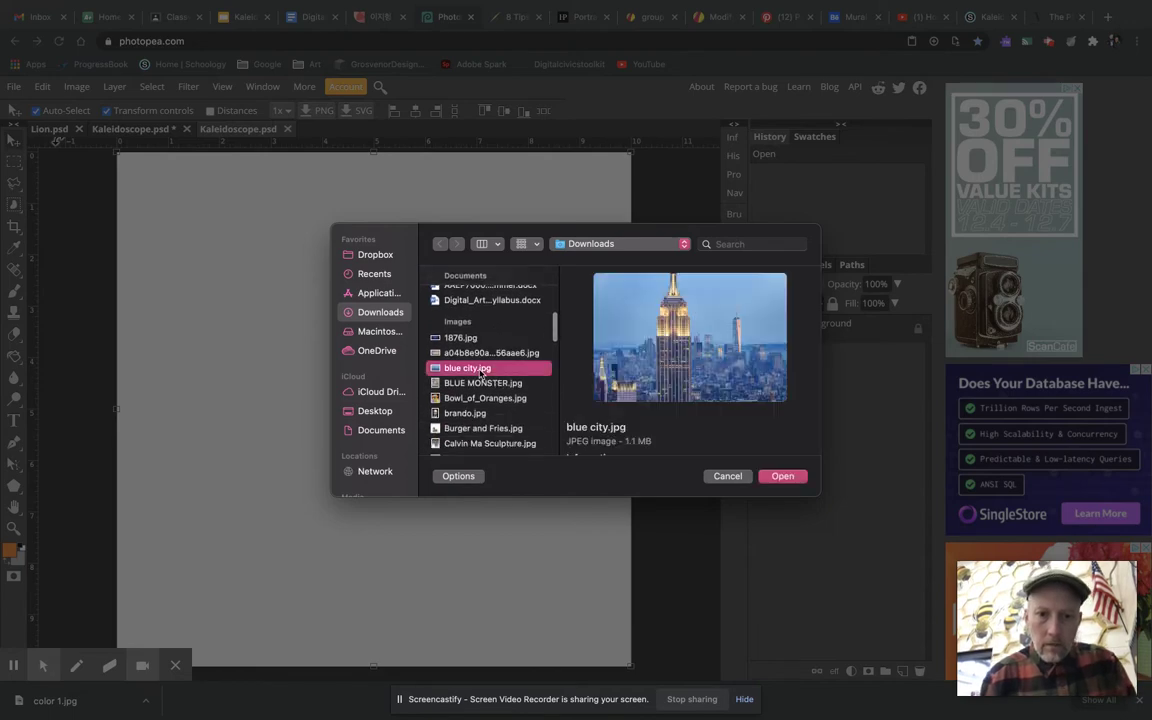
pyautogui.click(782, 476)
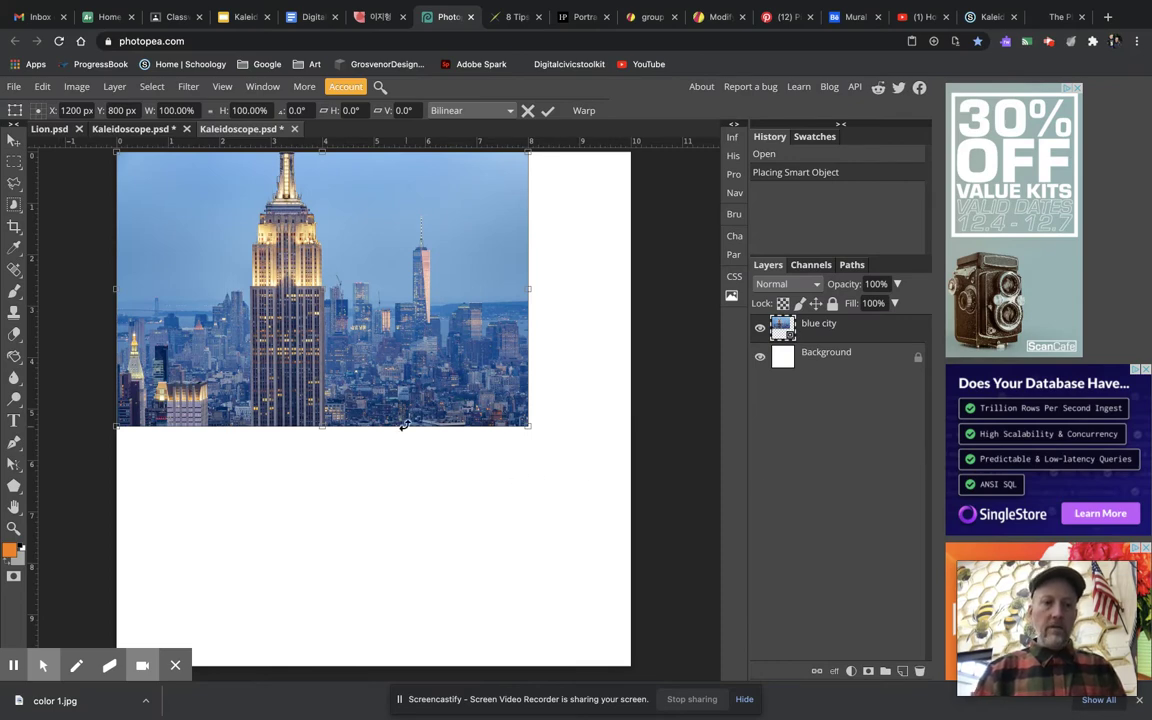
pyautogui.moveTo(377, 389)
pyautogui.mouseDown()
pyautogui.moveTo(402, 418)
pyautogui.moveTo(366, 389)
pyautogui.mouseUp()
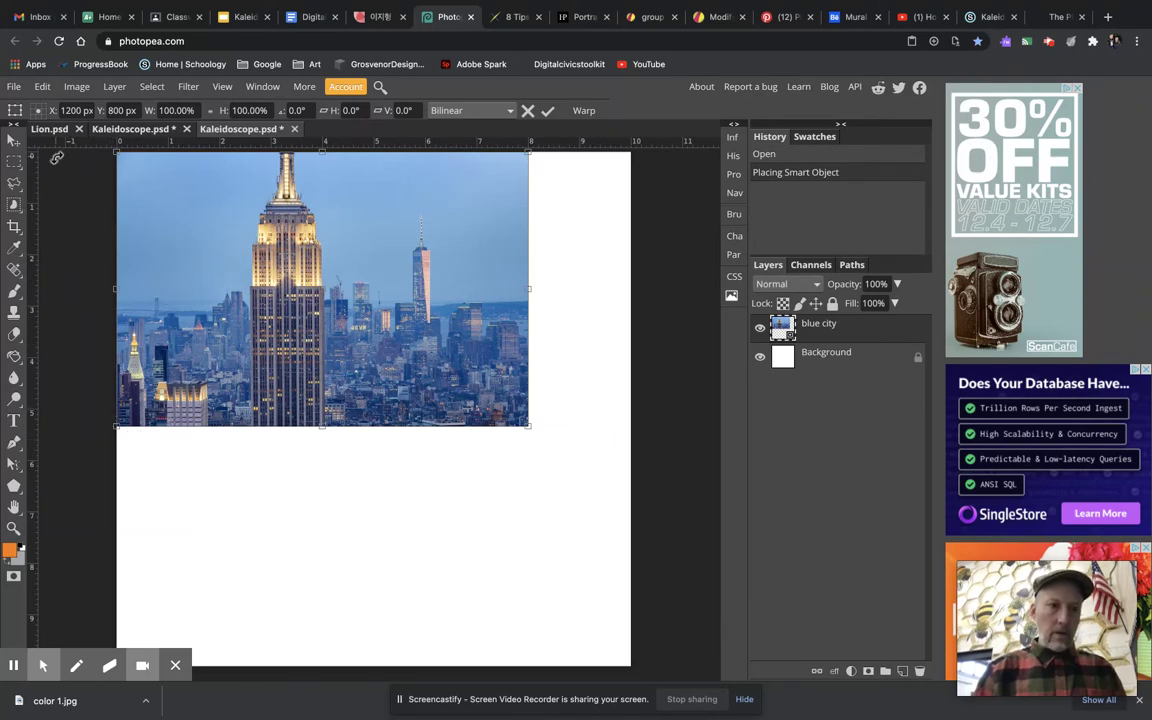
# Accept the image placement and make a rectangular selection about 5 by 5 in over the canvas's upper-left quarter.
pyautogui.click(17, 163)
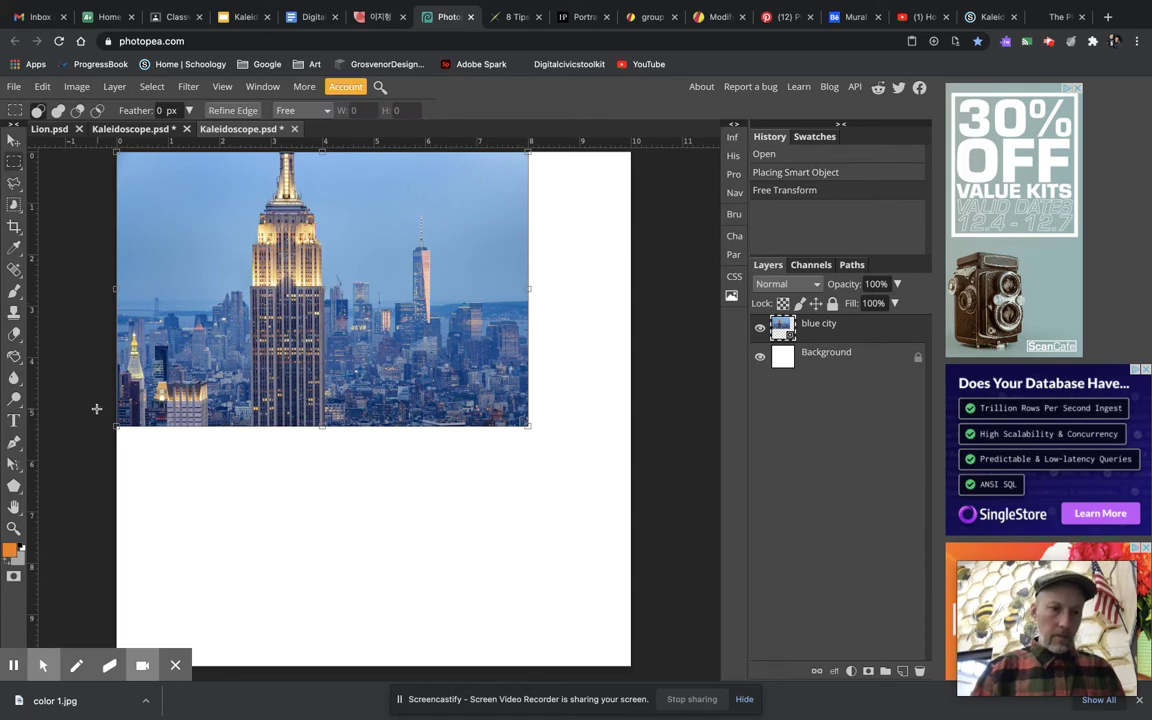
pyautogui.moveTo(114, 440); pyautogui.dragTo(376, 148)
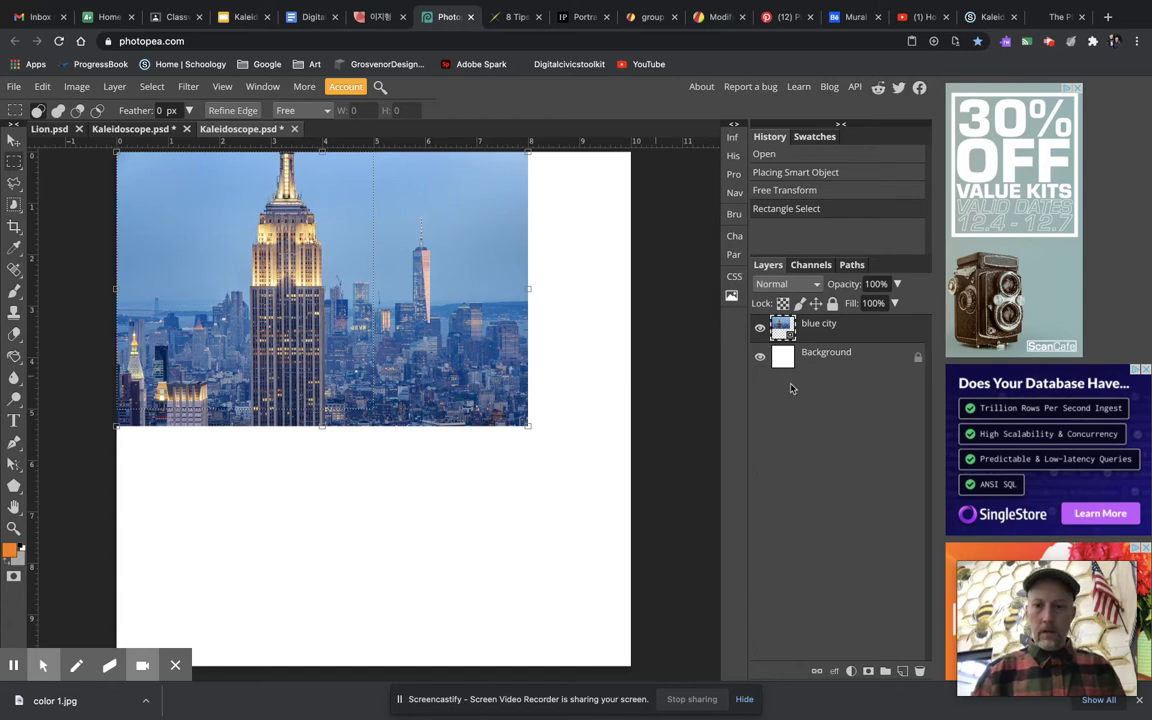
# Rasterize the blue city layer and move its selected 5 in square about 0.7 in right and 2.3 in down.
pyautogui.rightClick(837, 338)
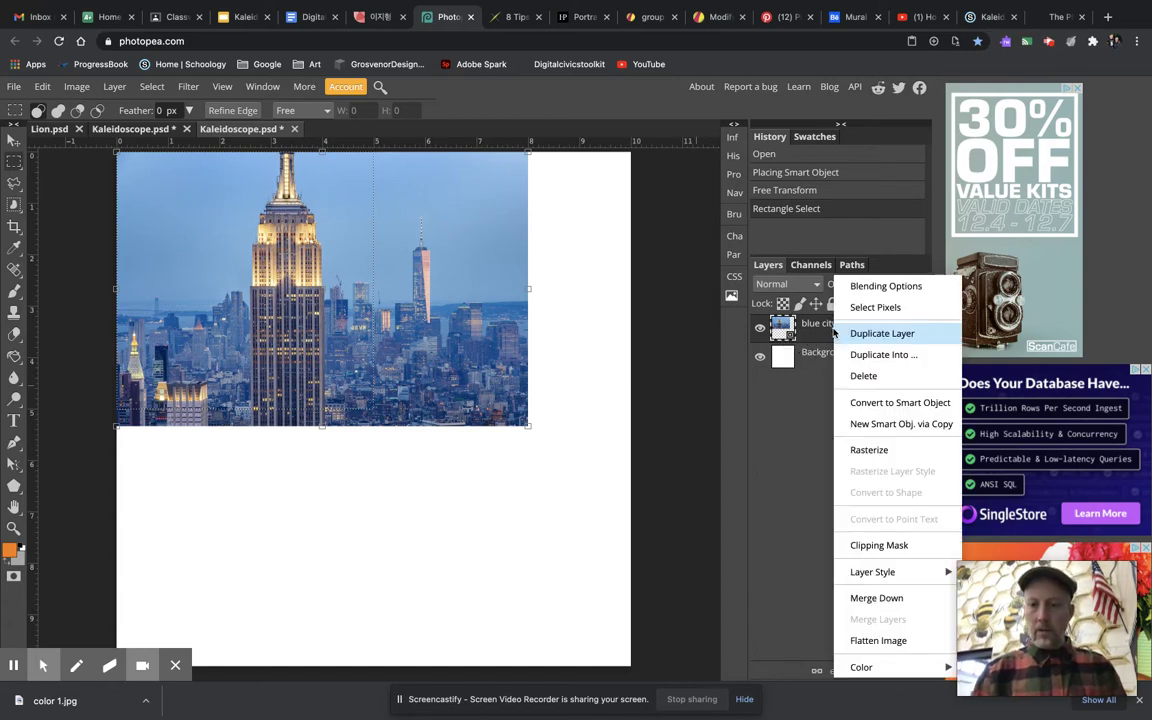
pyautogui.click(869, 450)
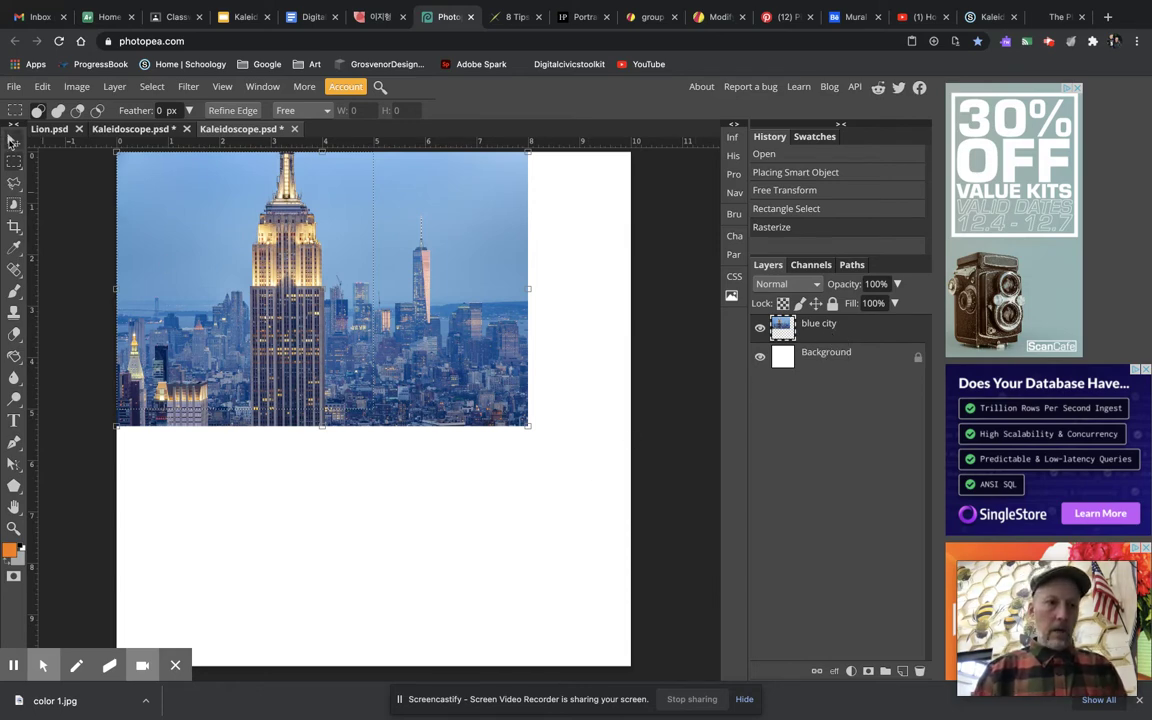
pyautogui.click(13, 139)
pyautogui.moveTo(285, 279); pyautogui.dragTo(319, 396)
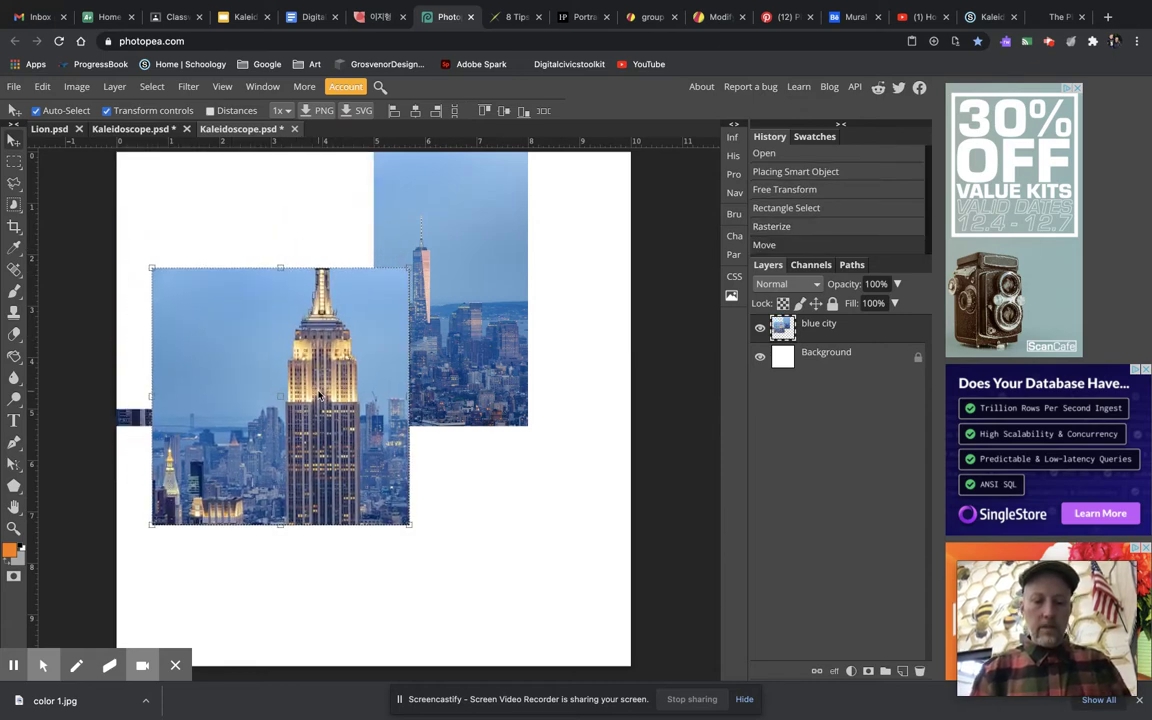
# Paste a copy of the selected city square onto its own layer and delete the blue city layer.
pyautogui.hotkey('ctrl', 'v')
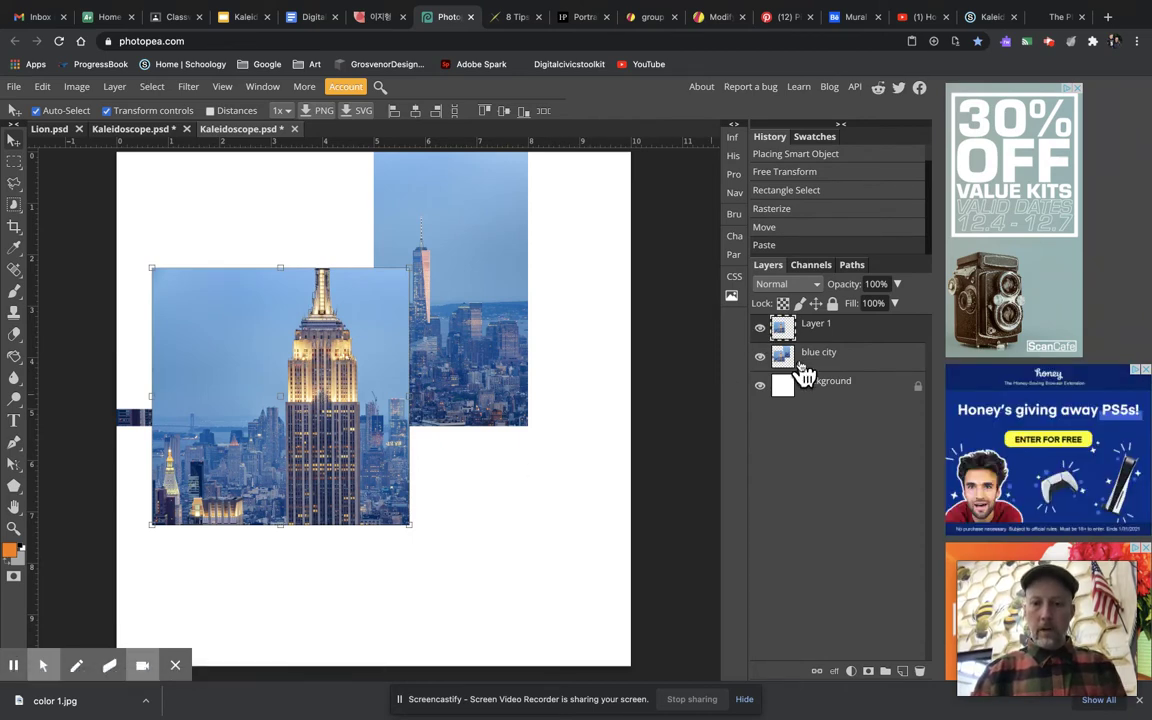
pyautogui.click(858, 360)
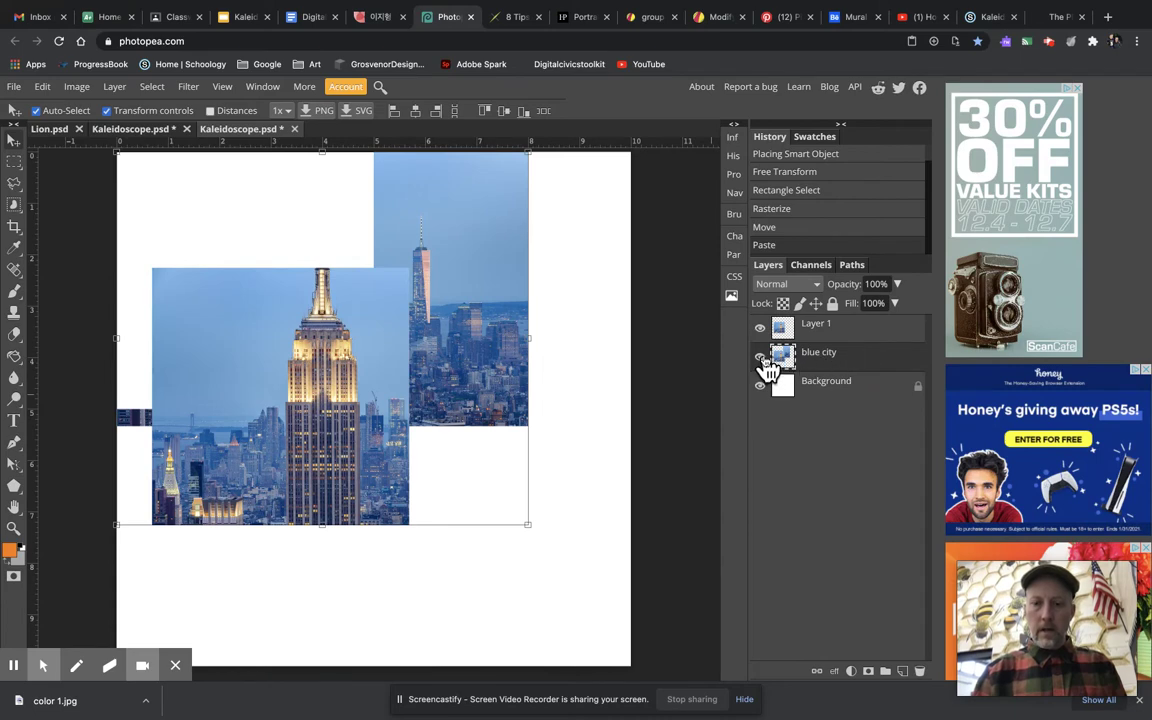
pyautogui.click(762, 358)
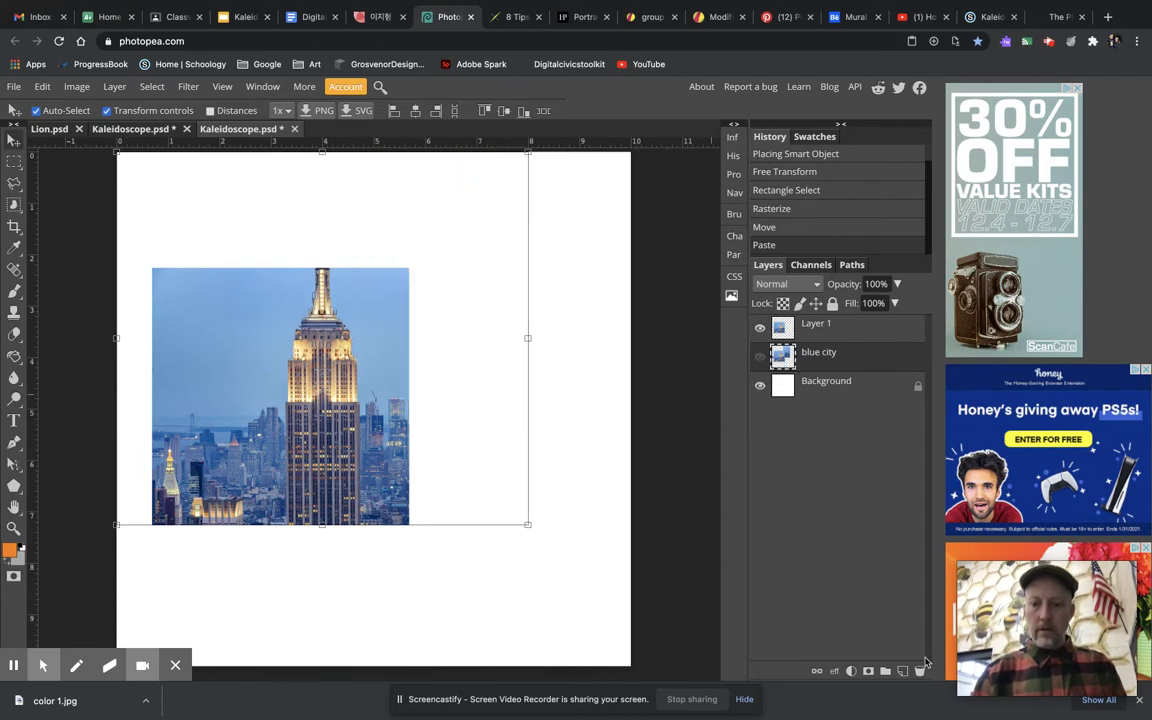
pyautogui.click(920, 672)
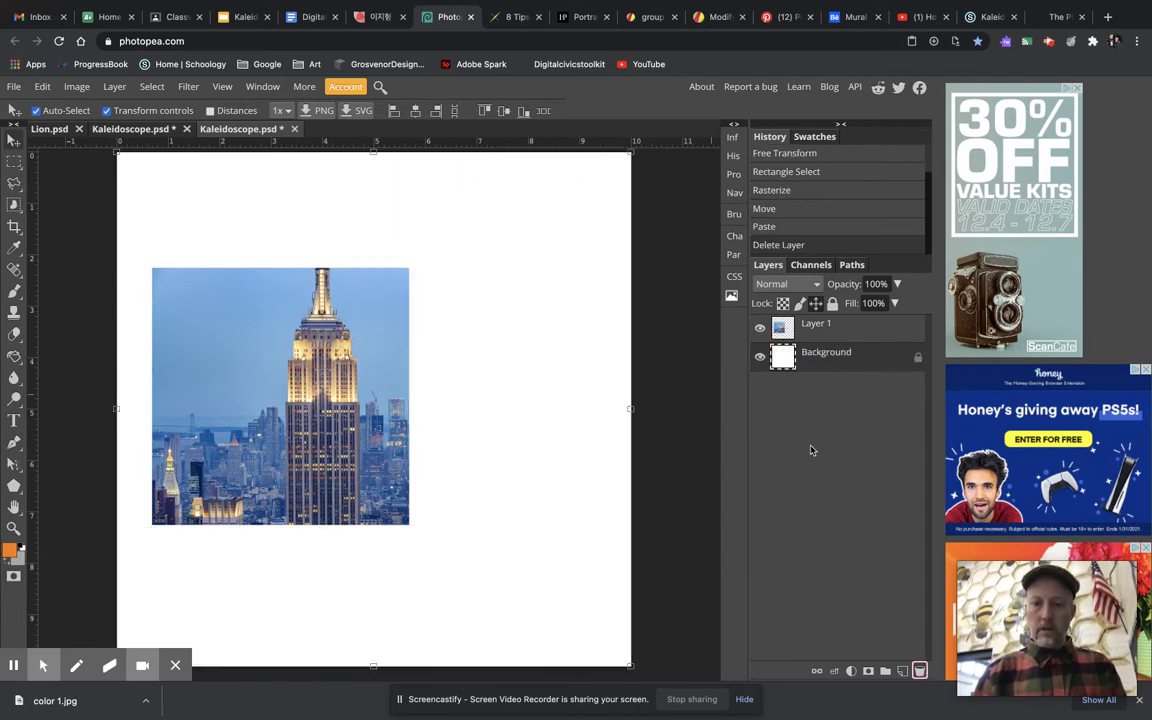
# Clear the selection and move the pasted city square into the canvas's upper-left corner.
pyautogui.click(862, 338)
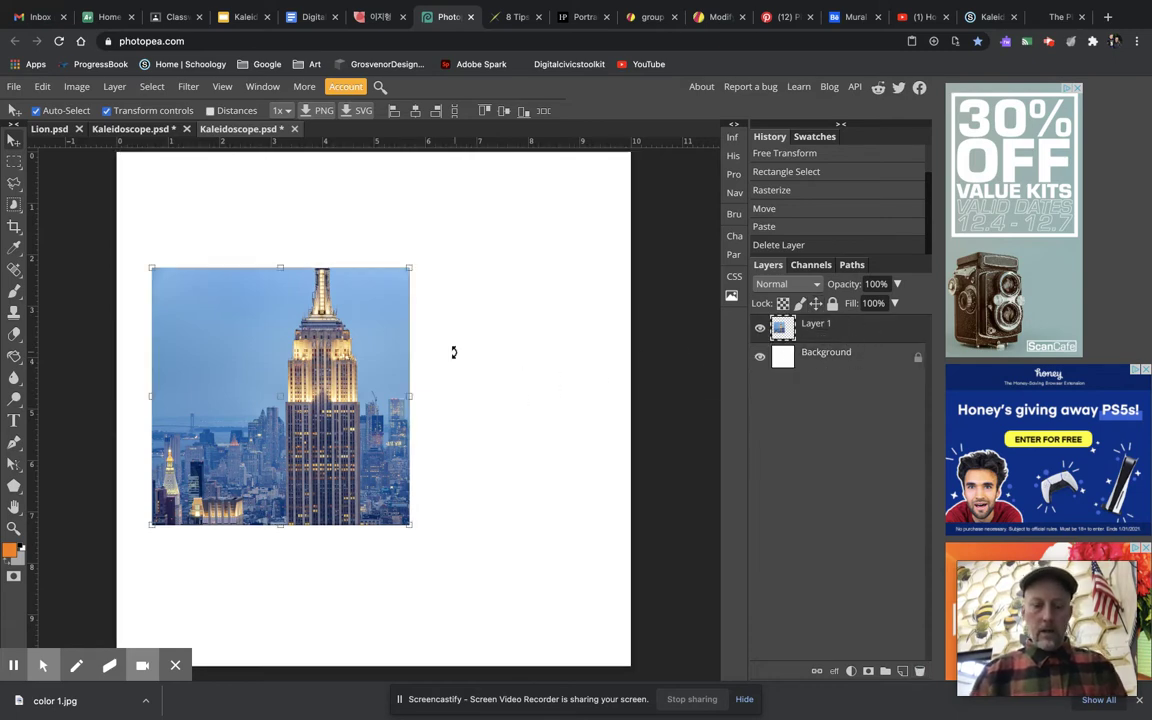
pyautogui.hotkey('ctrl', 'd')
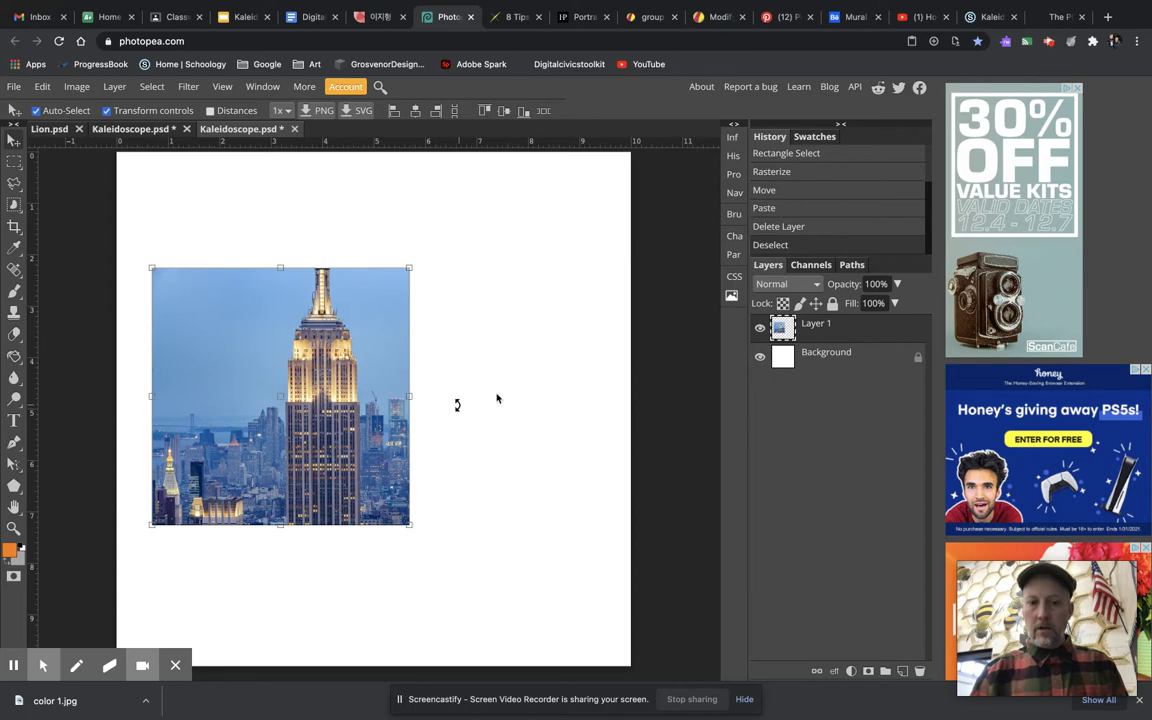
pyautogui.moveTo(857, 340); pyautogui.dragTo(853, 333)
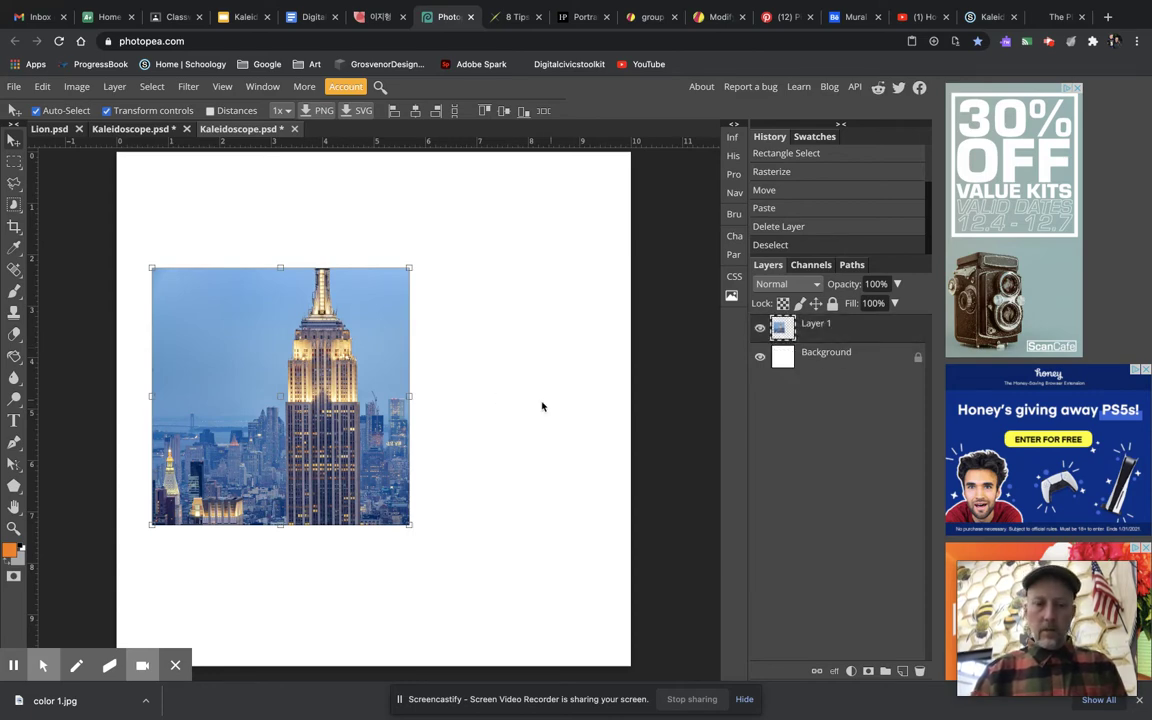
pyautogui.moveTo(305, 393); pyautogui.dragTo(273, 281)
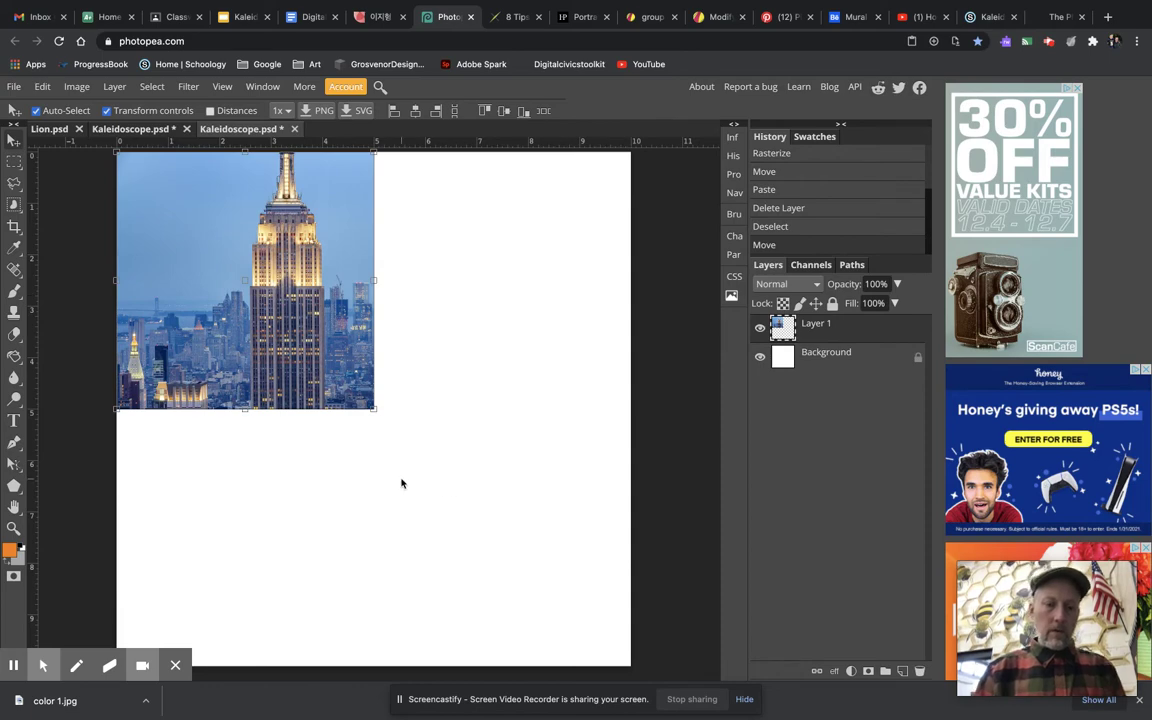
# Examine the city square and its lower-right corner both close up and against the whole canvas.
pyautogui.scroll(5, 401, 483)
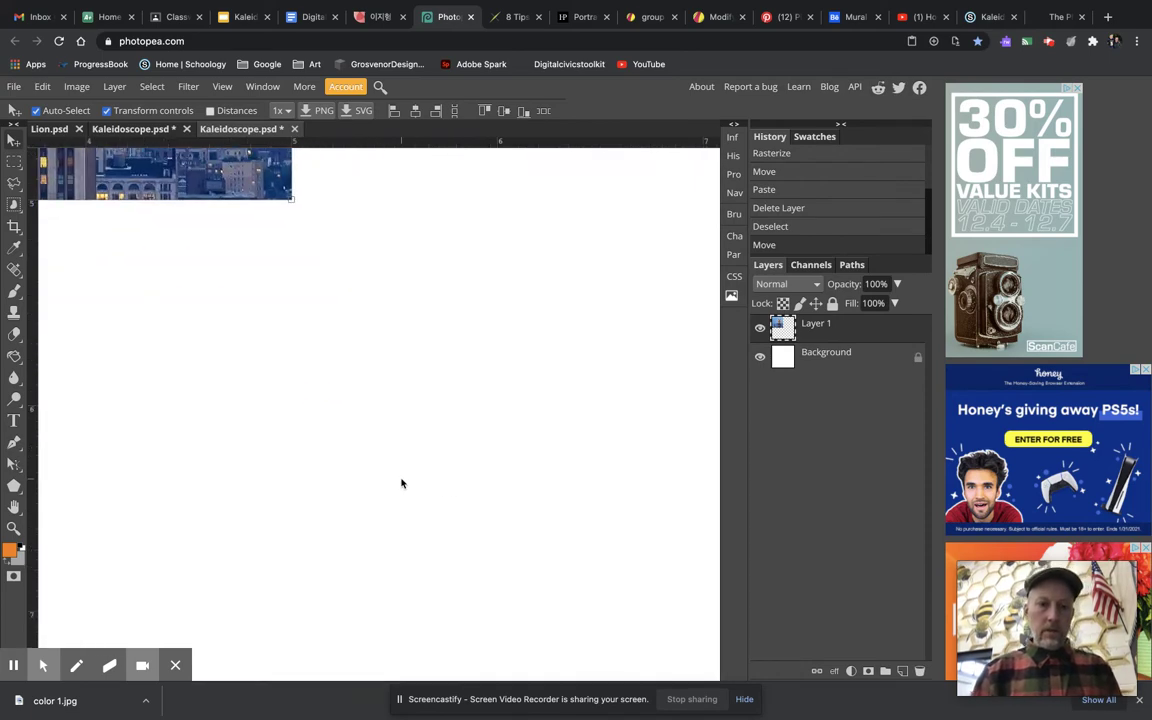
pyautogui.press('z')
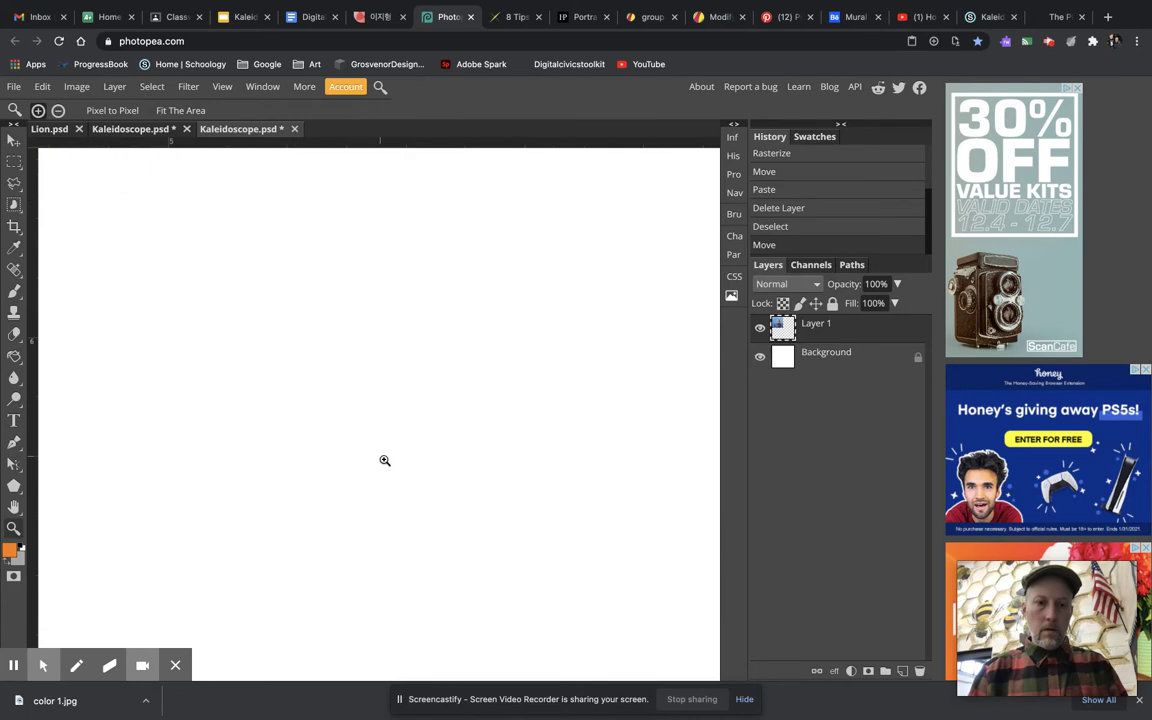
pyautogui.scroll(-5, 330, 410)
pyautogui.scroll(3, 317, 391)
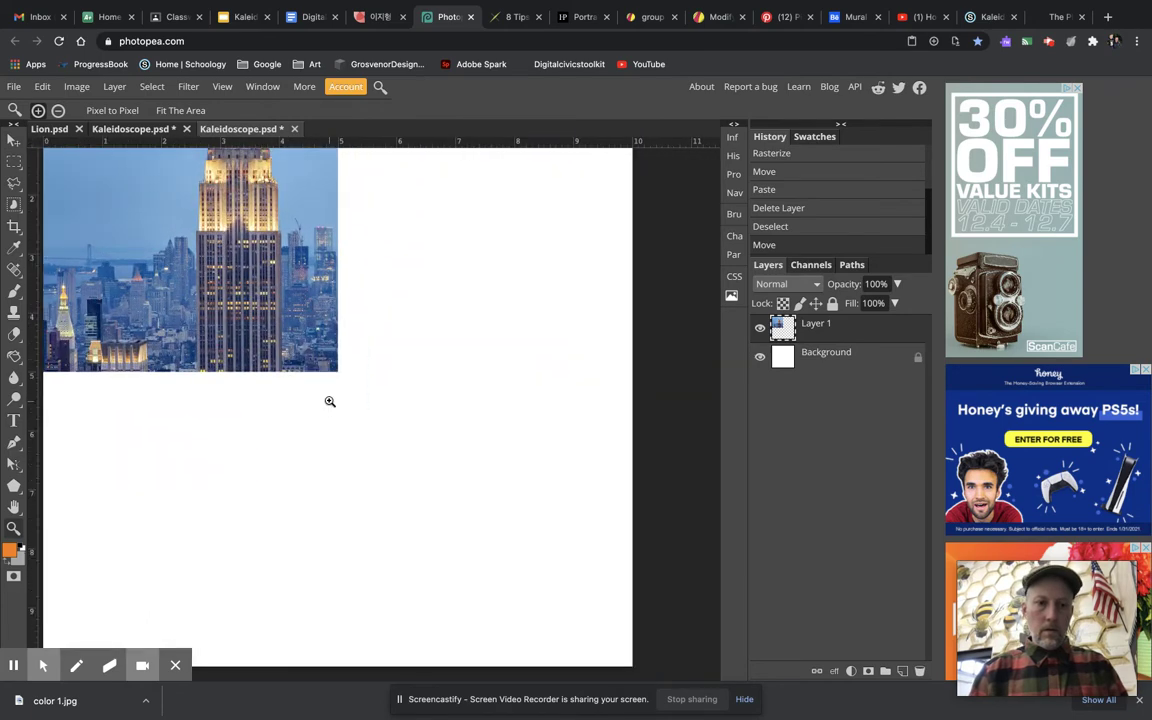
pyautogui.moveTo(330, 400); pyautogui.dragTo(476, 535)
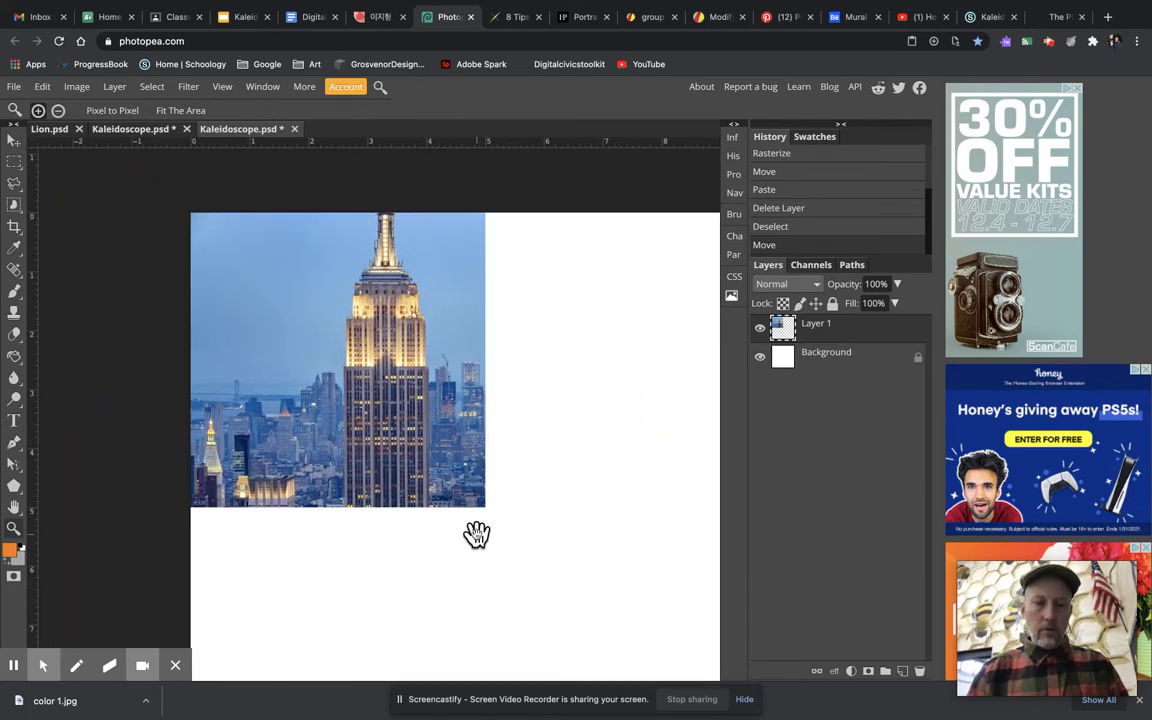
pyautogui.scroll(3, 477, 535)
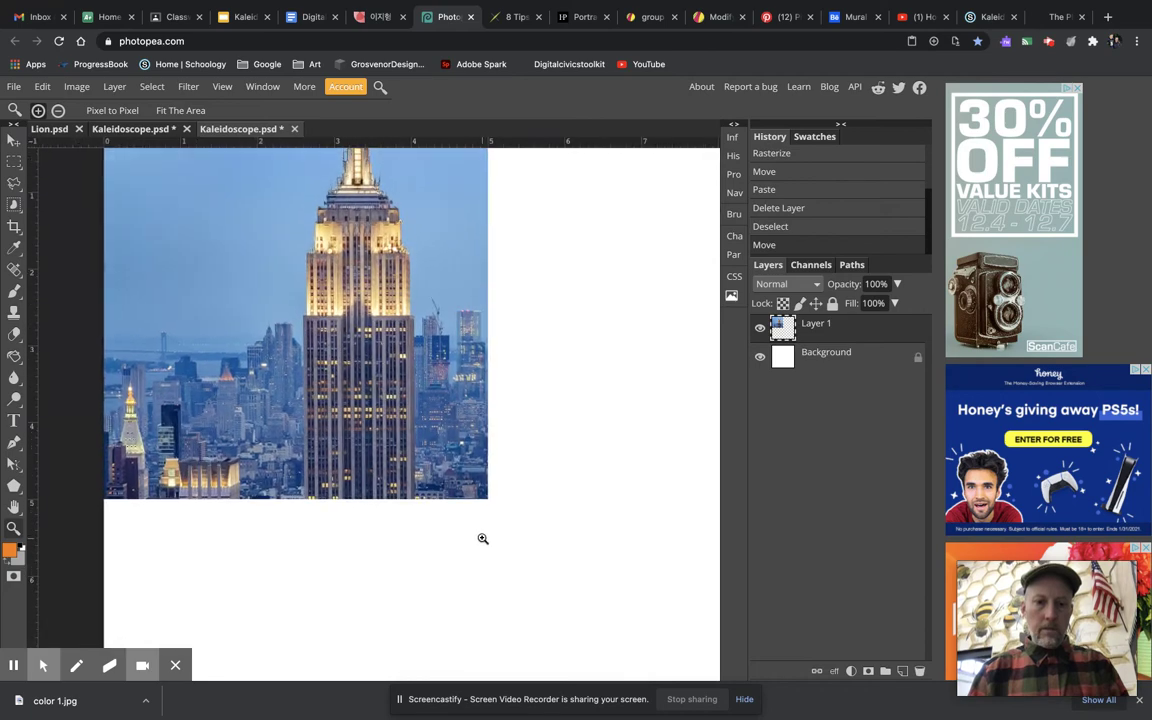
pyautogui.moveTo(483, 540); pyautogui.dragTo(585, 645)
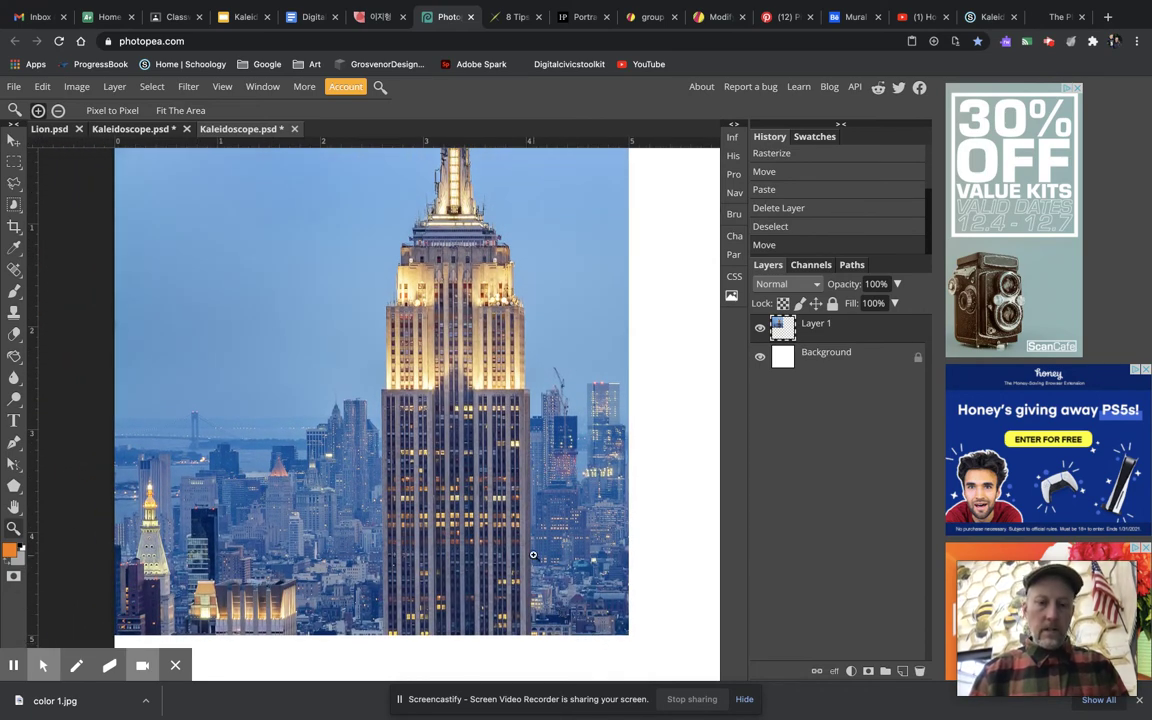
pyautogui.scroll(-1, 520, 546)
pyautogui.scroll(-2, 520, 546)
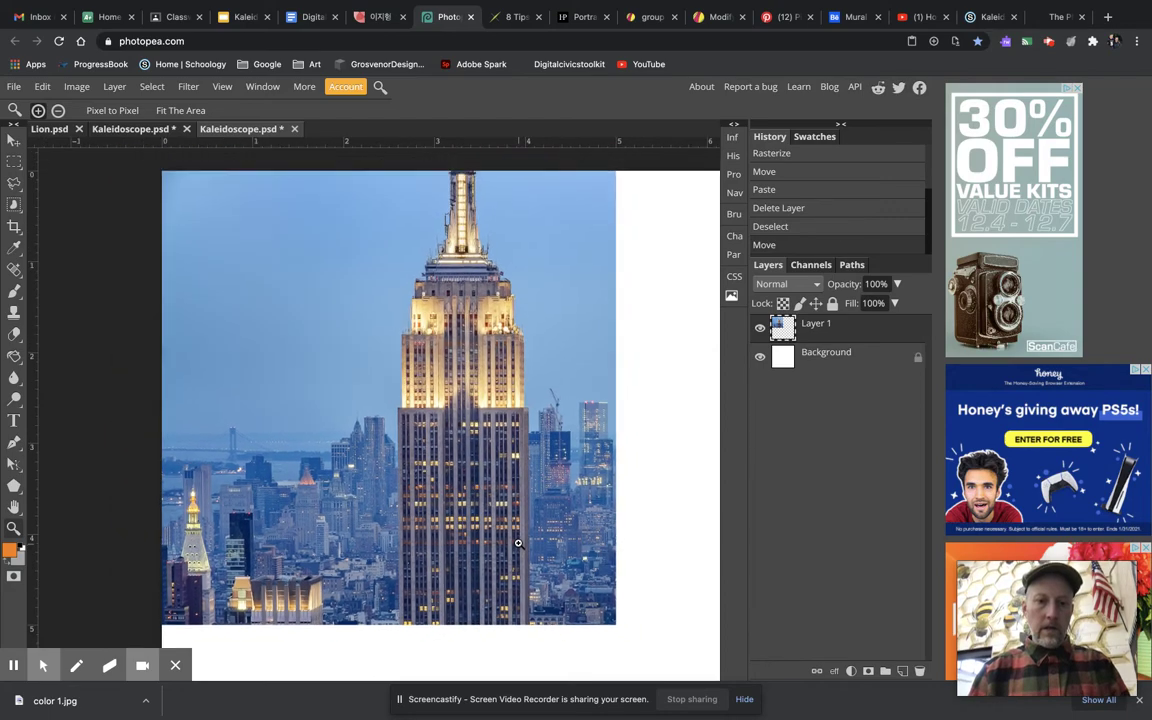
pyautogui.scroll(1, 518, 543)
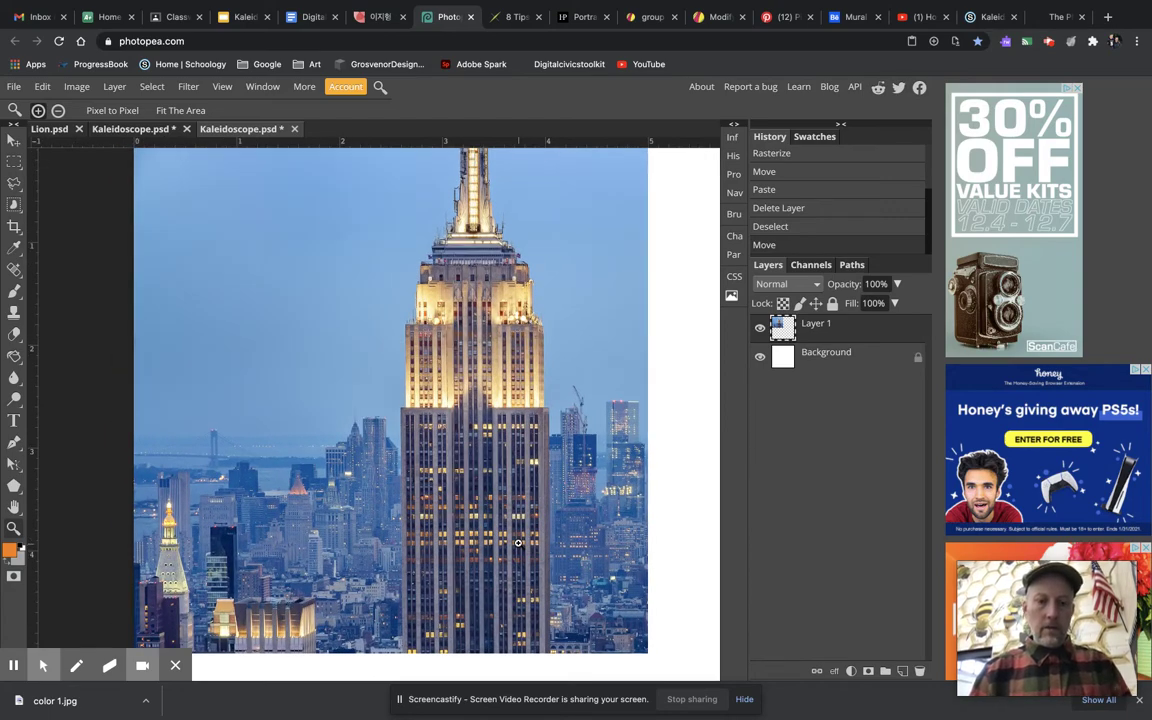
pyautogui.scroll(-3, 494, 527)
pyautogui.scroll(2, 494, 527)
pyautogui.scroll(-3, 496, 530)
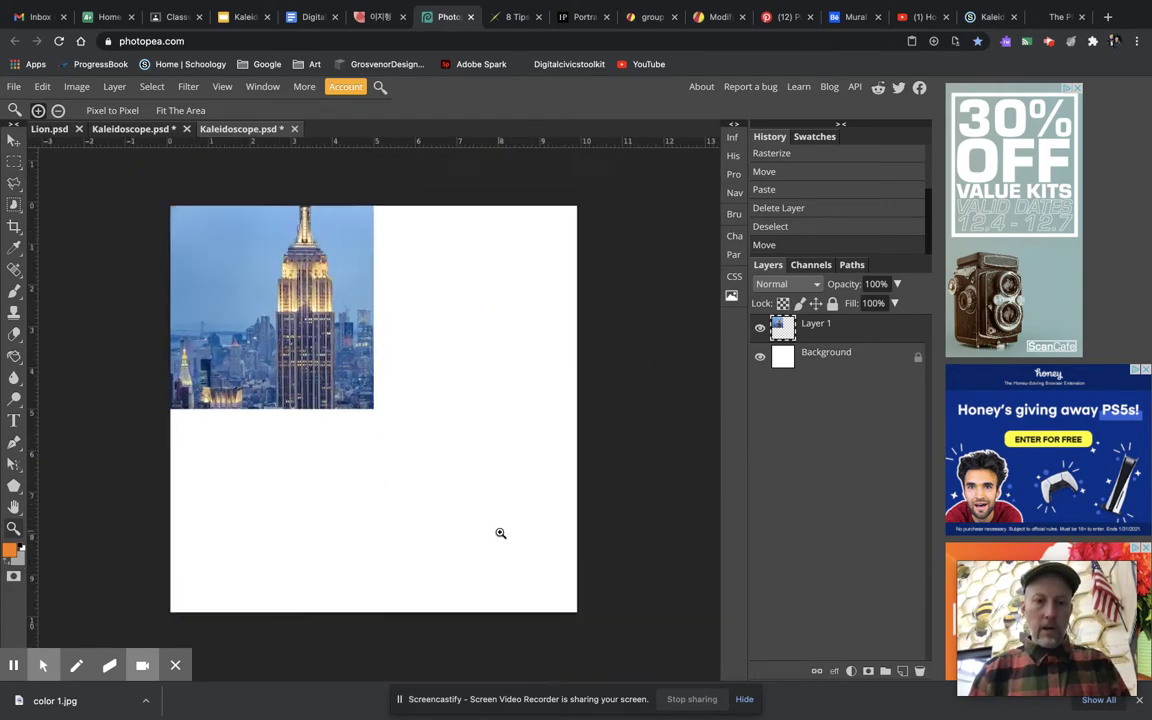
pyautogui.scroll(2, 500, 533)
pyautogui.press('space')
pyautogui.moveTo(507, 535); pyautogui.dragTo(462, 515)
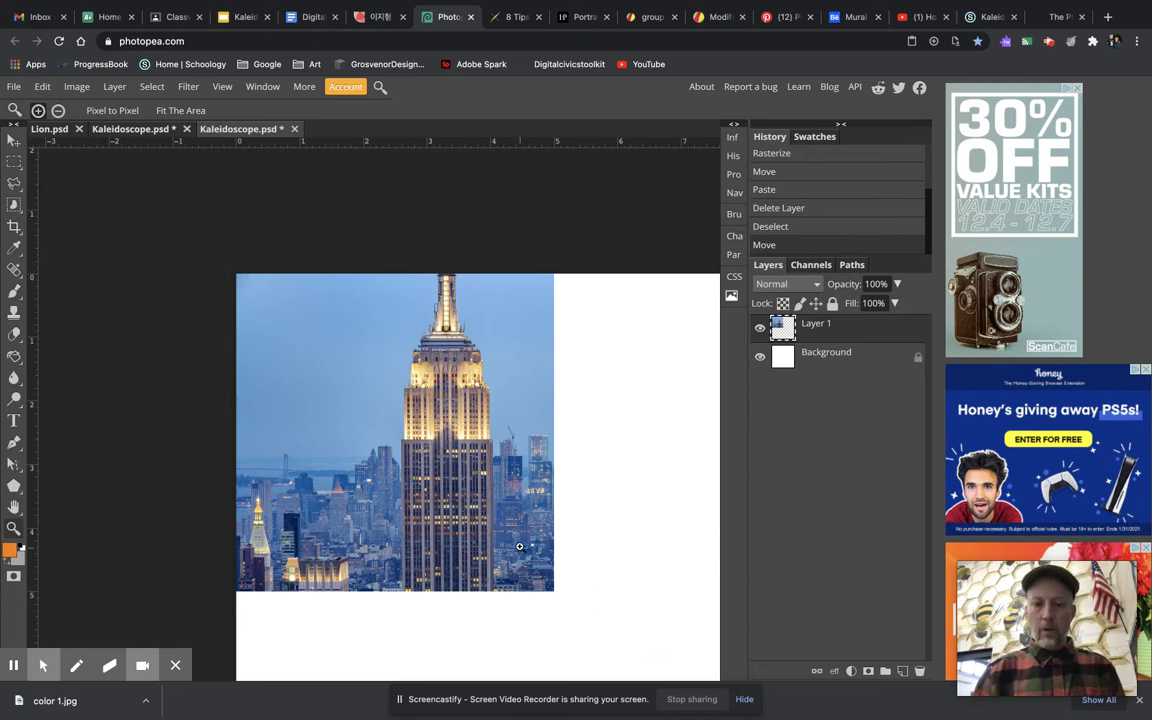
# Select the city square's lower-left half with the Polygonal Lasso, cutting diagonally from its upper-left to lower-right corner and looping outside the other edges.
pyautogui.click(15, 185)
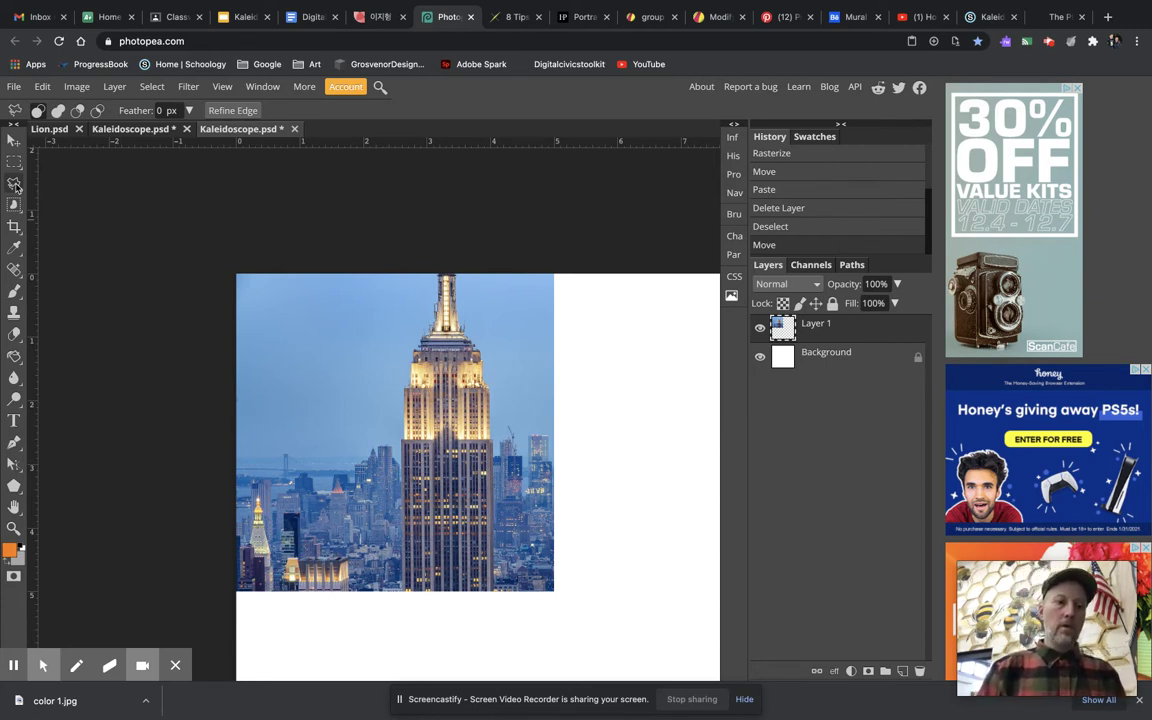
pyautogui.click(15, 185)
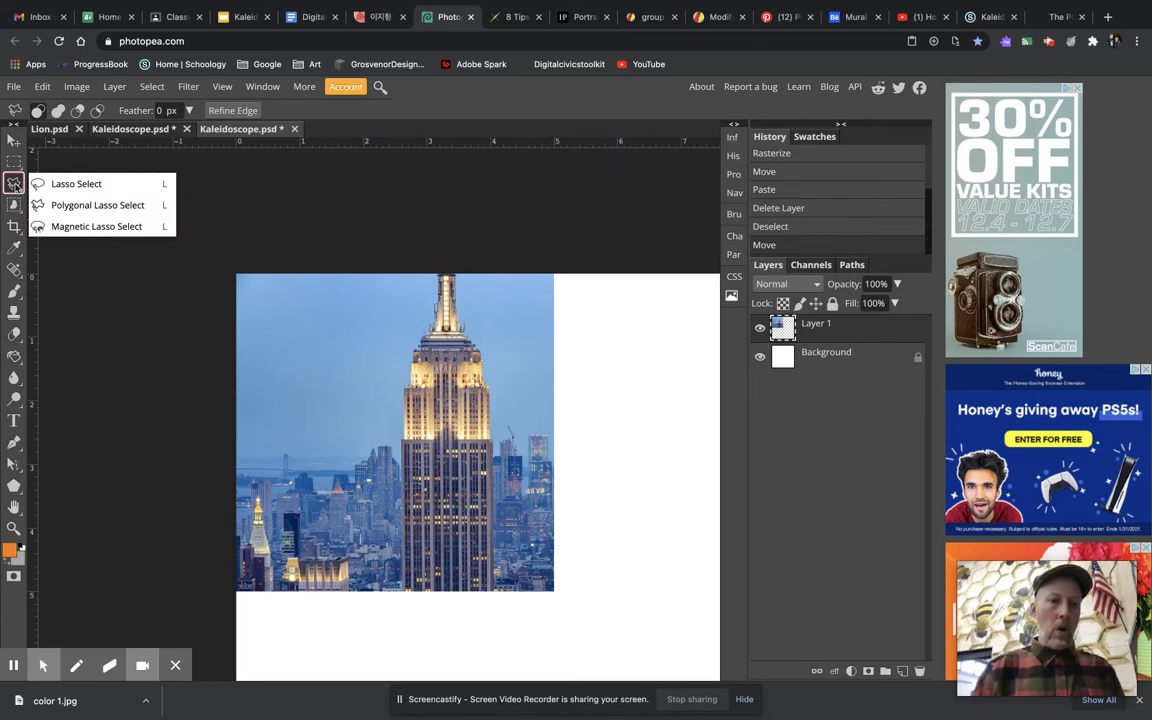
pyautogui.click(15, 185)
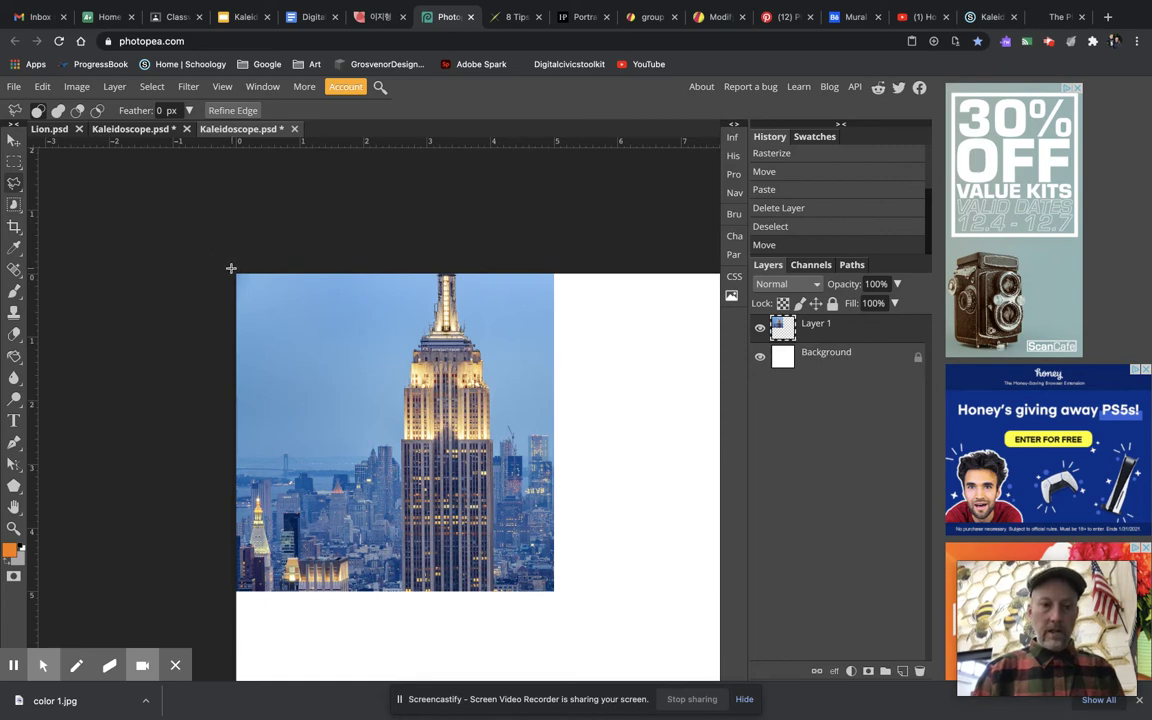
pyautogui.scroll(5, 231, 268)
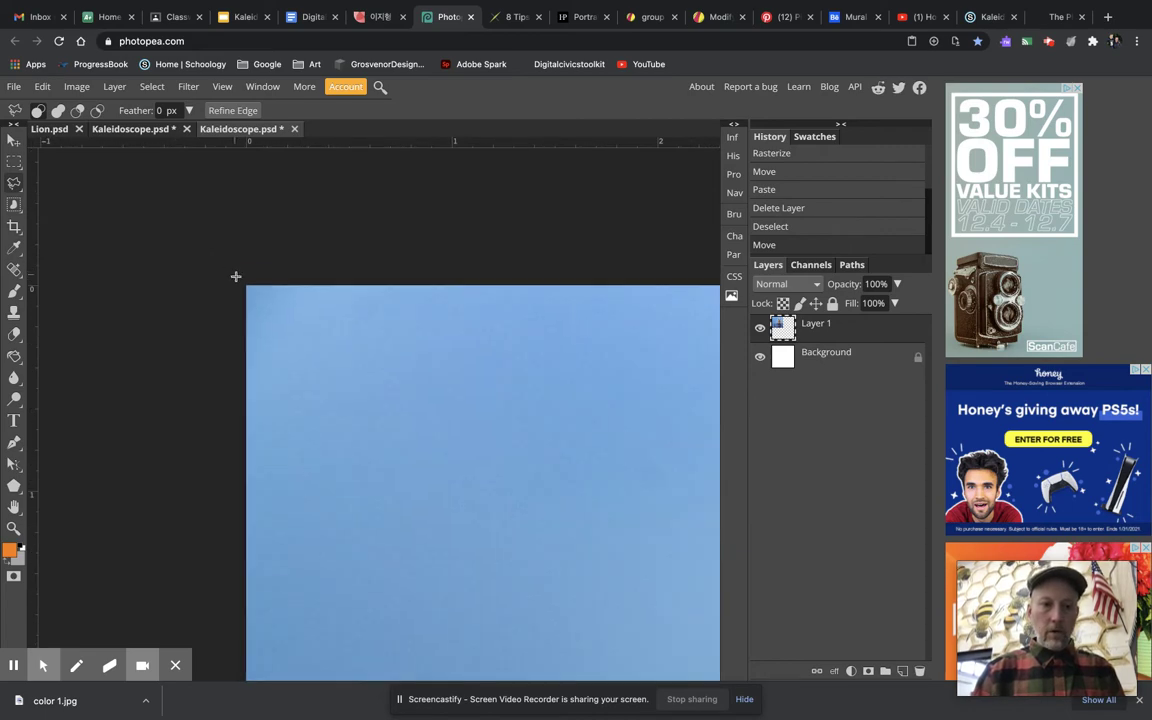
pyautogui.click(245, 284)
pyautogui.scroll(-3, 398, 371)
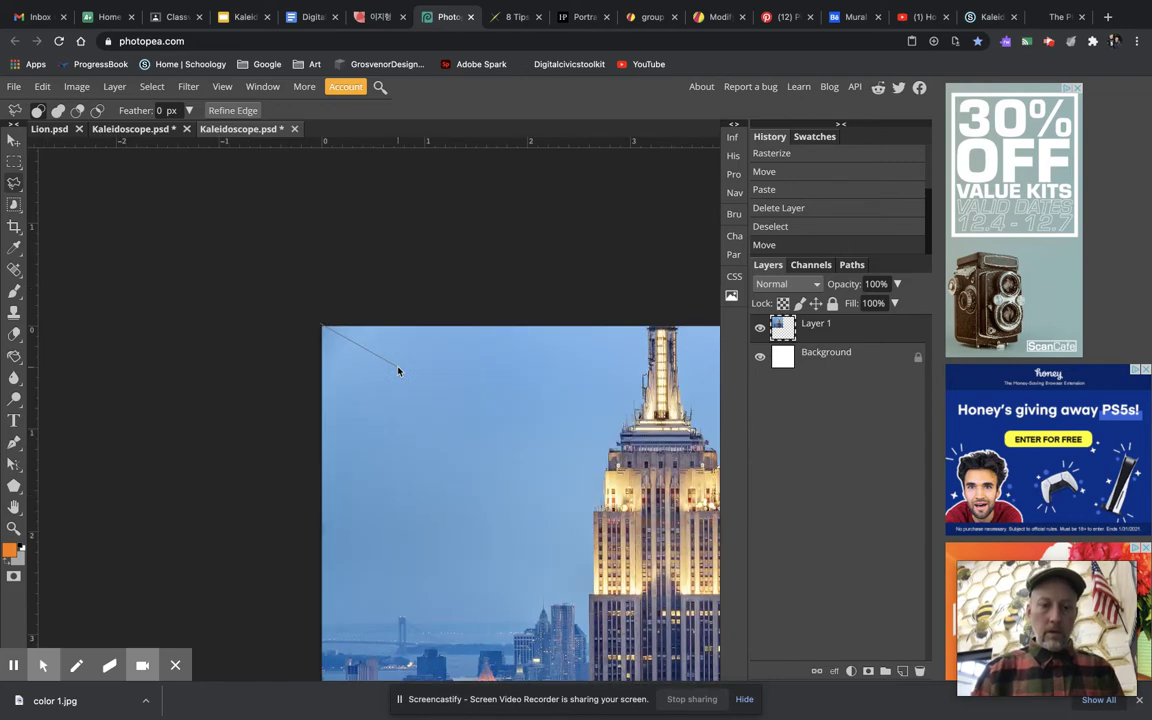
pyautogui.press('space')
pyautogui.moveTo(398, 368); pyautogui.dragTo(166, 172)
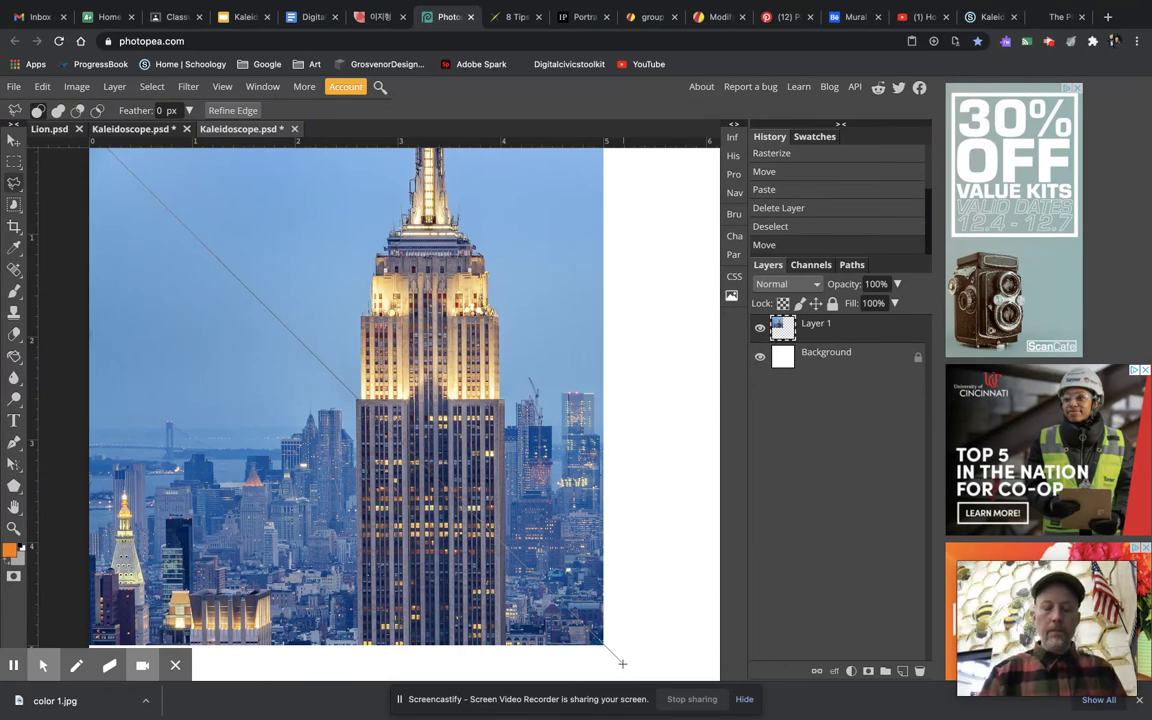
pyautogui.moveTo(610, 663)
pyautogui.mouseDown()
pyautogui.moveTo(712, 630)
pyautogui.moveTo(740, 607)
pyautogui.moveTo(722, 594)
pyautogui.mouseUp()
pyautogui.click(205, 602)
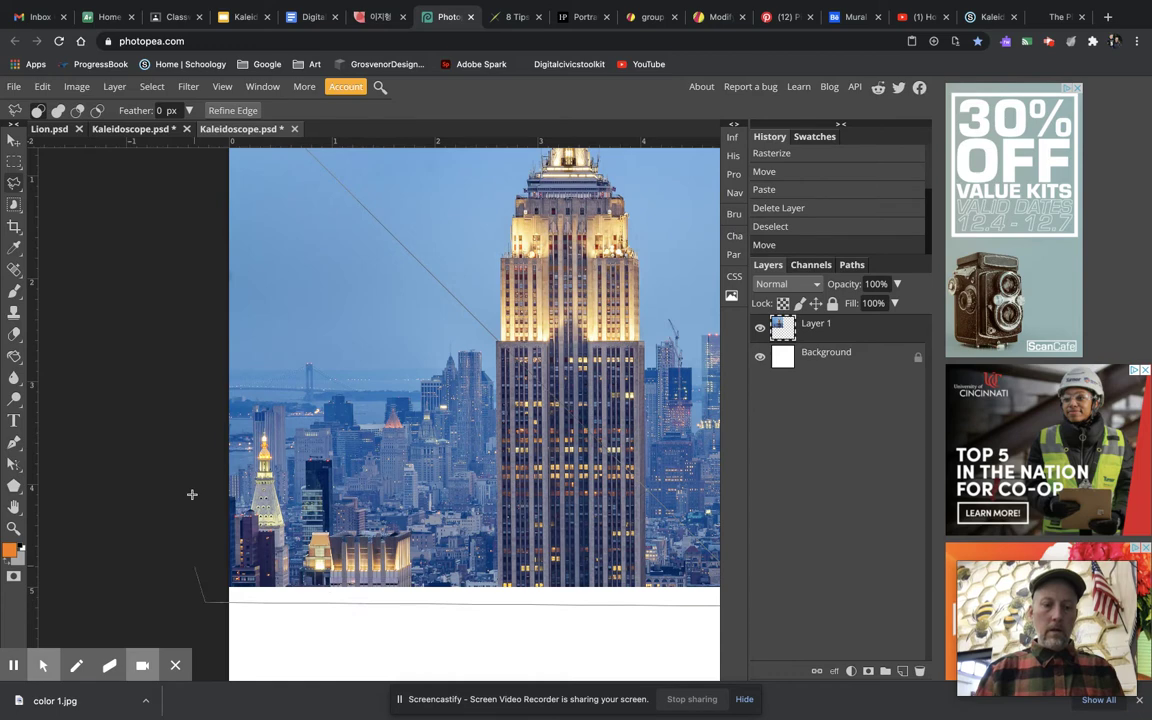
pyautogui.doubleClick(178, 264)
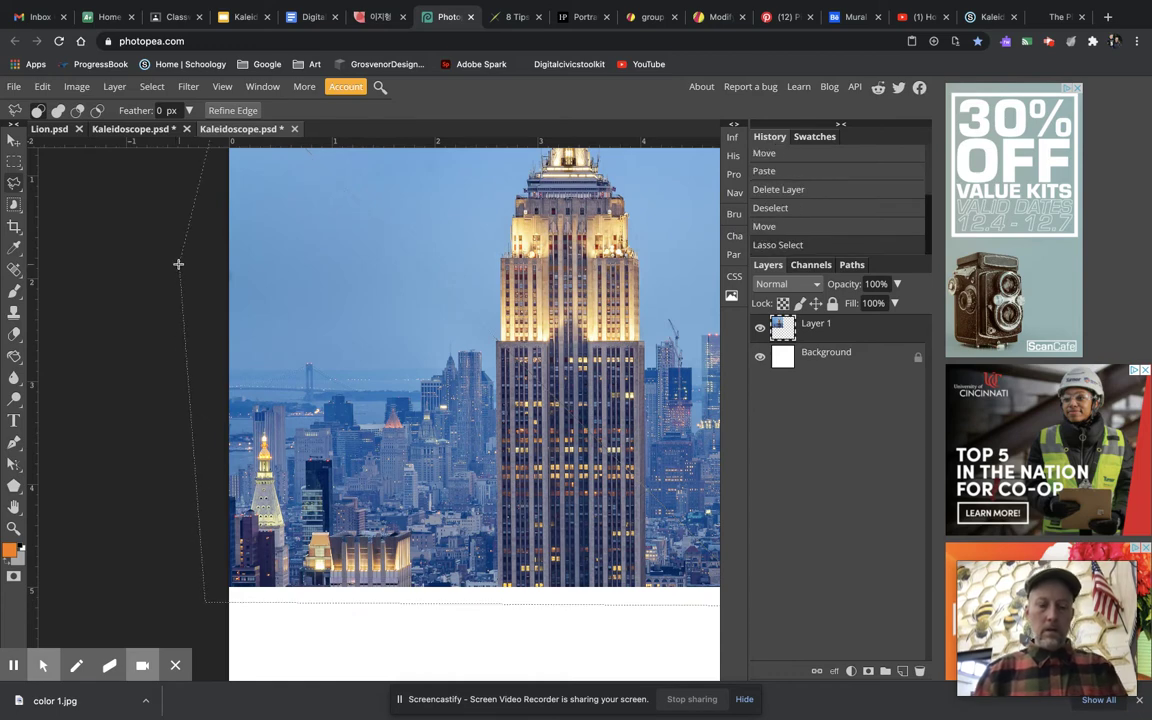
# Paste a copy of the selected lower-left triangle onto its own layer and hide the full city square on Layer 1.
pyautogui.scroll(3, 178, 264)
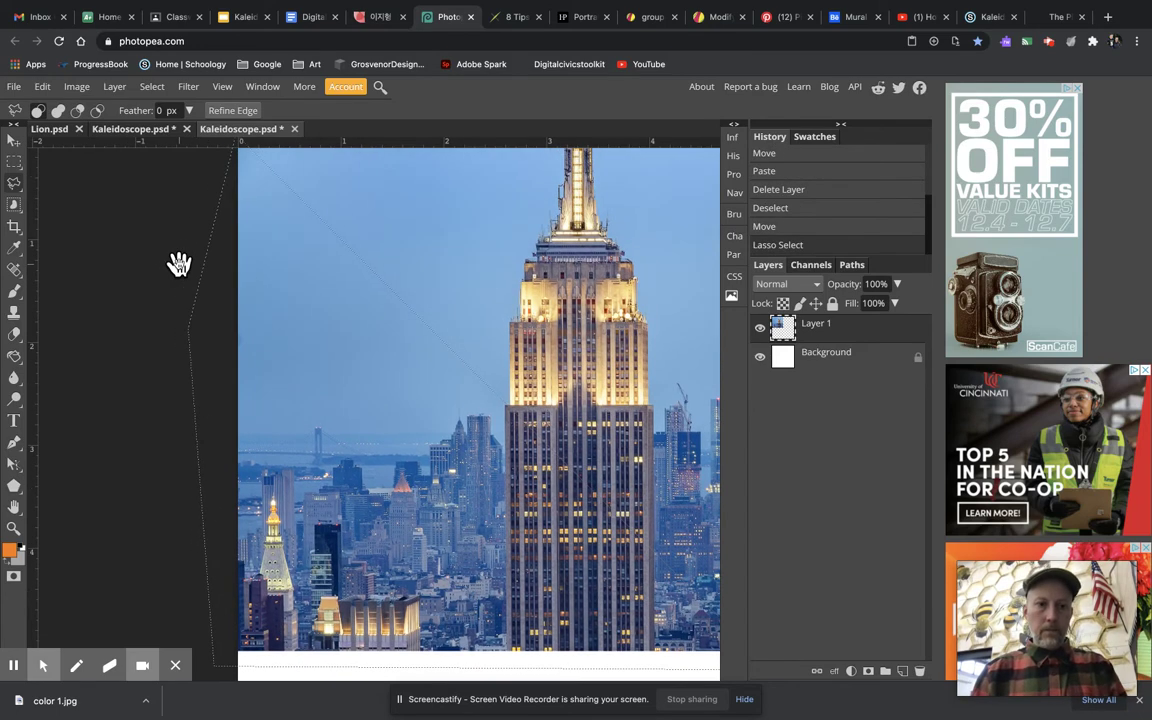
pyautogui.scroll(2, 178, 264)
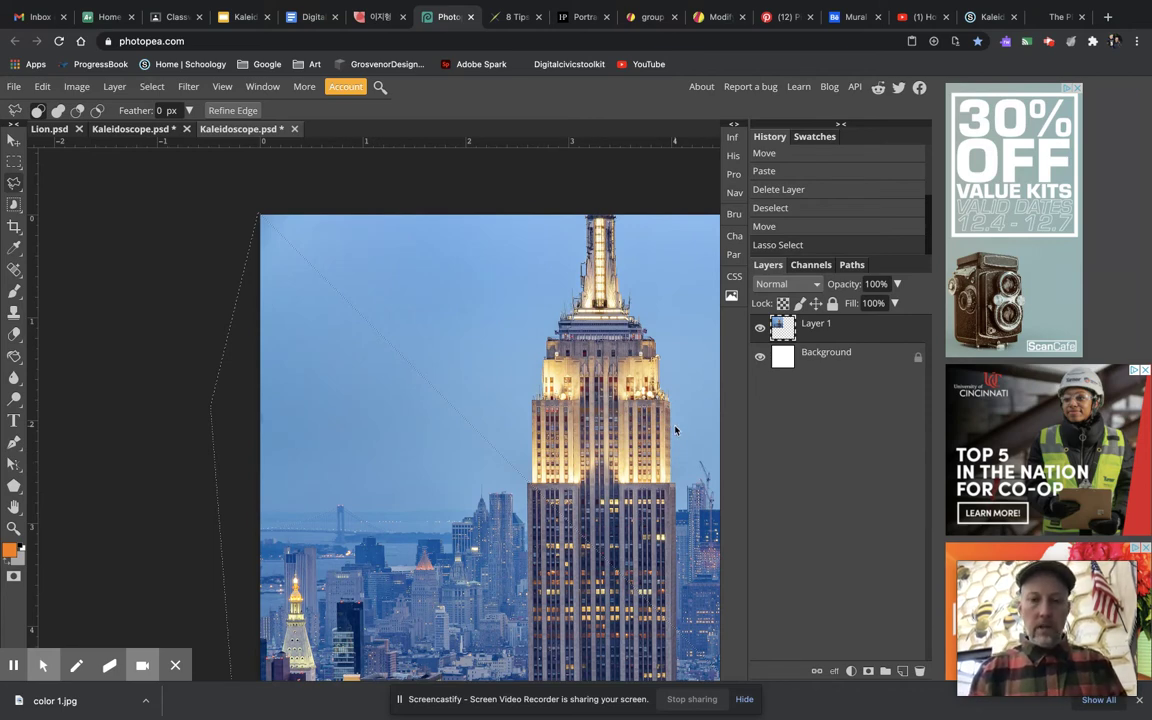
pyautogui.hotkey('ctrl', 'v')
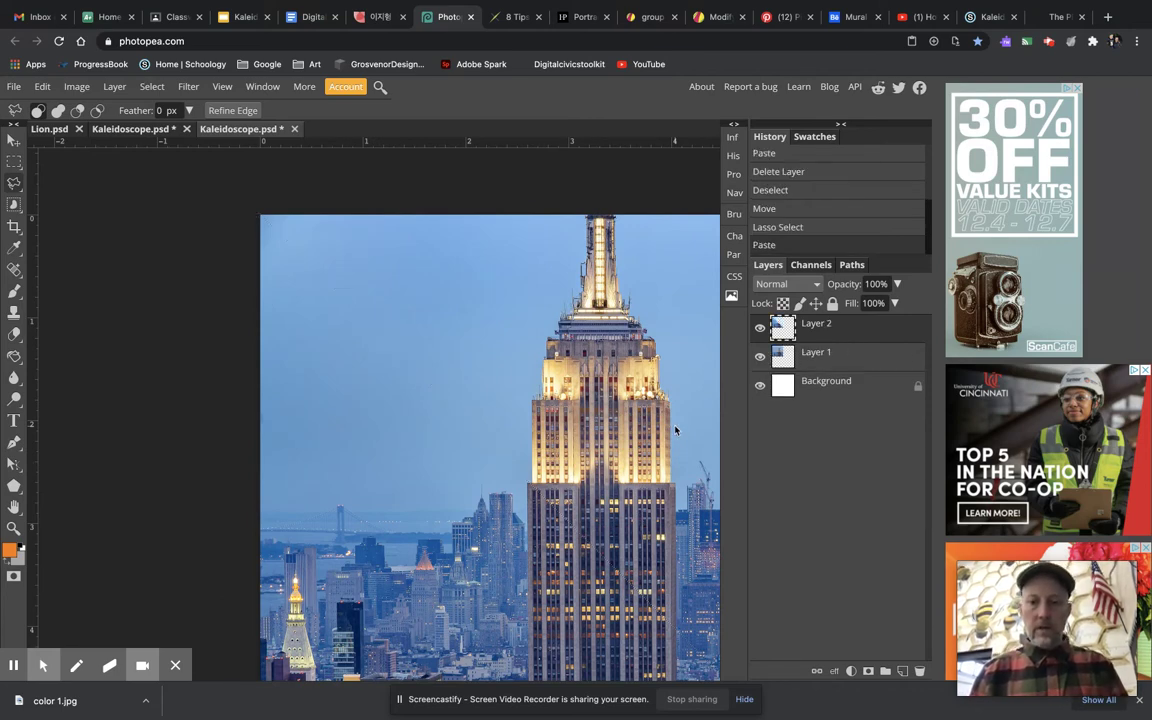
pyautogui.click(763, 356)
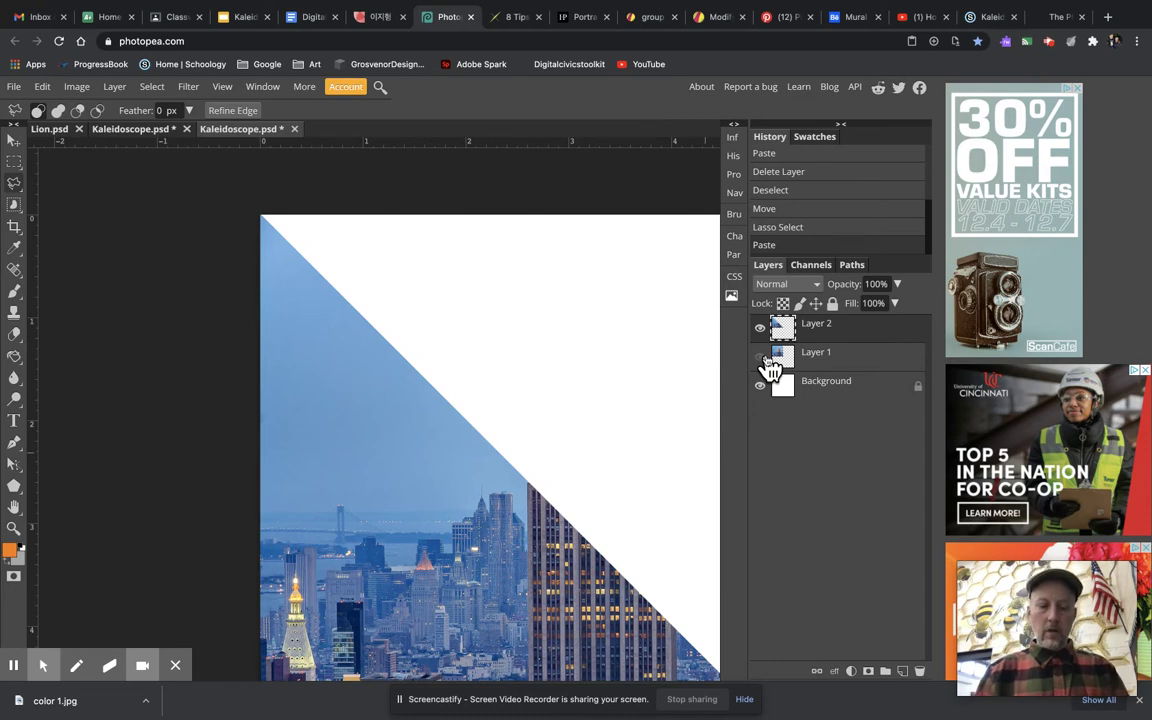
pyautogui.hotkey('ctrl', '-')
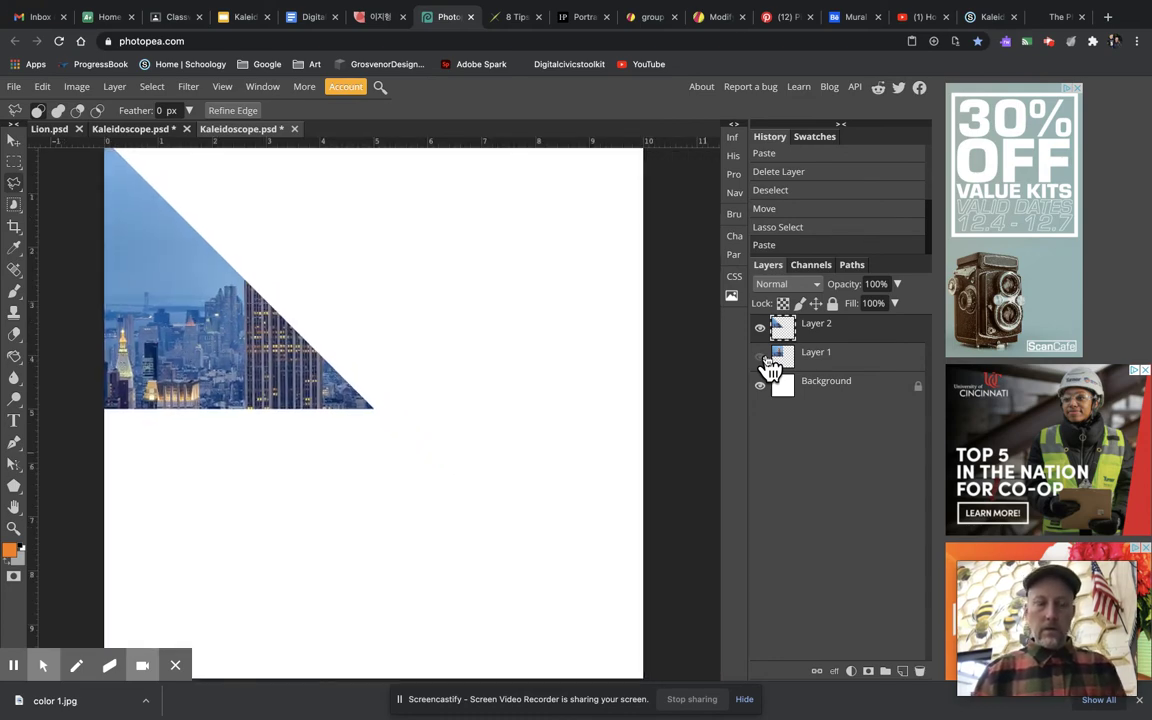
# Make Layer 1 with the full city square active and visible, and hide the pasted triangle on Layer 2.
pyautogui.click(840, 362)
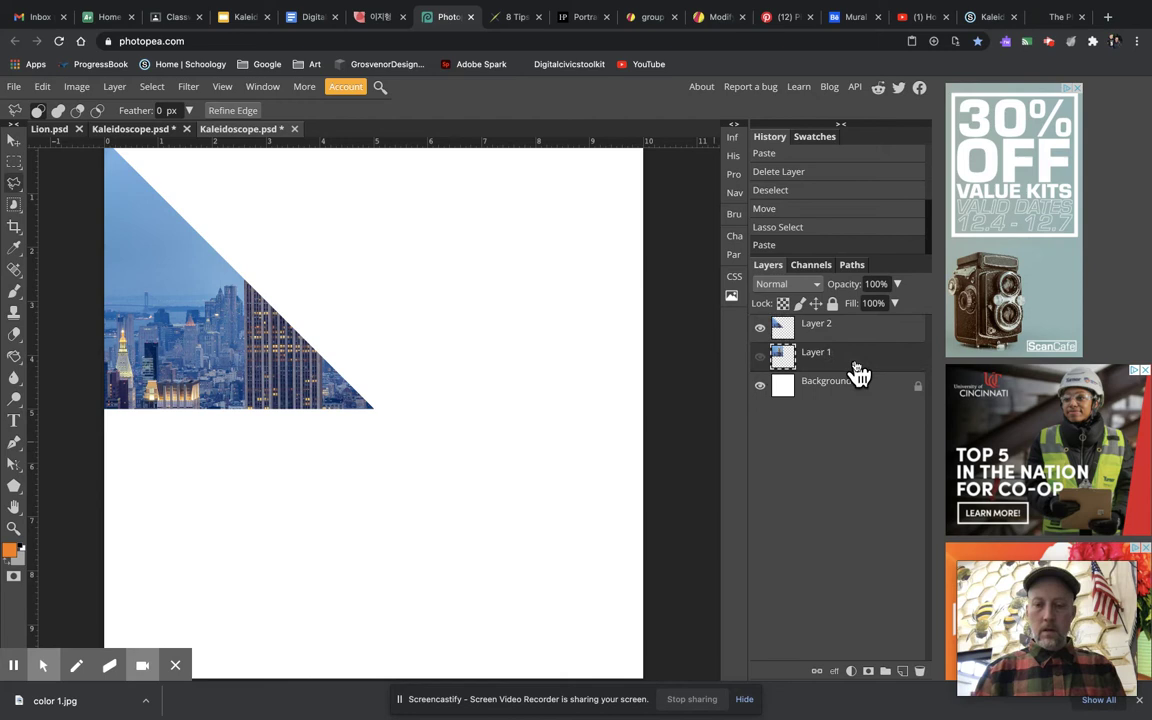
pyautogui.click(760, 328)
pyautogui.click(761, 357)
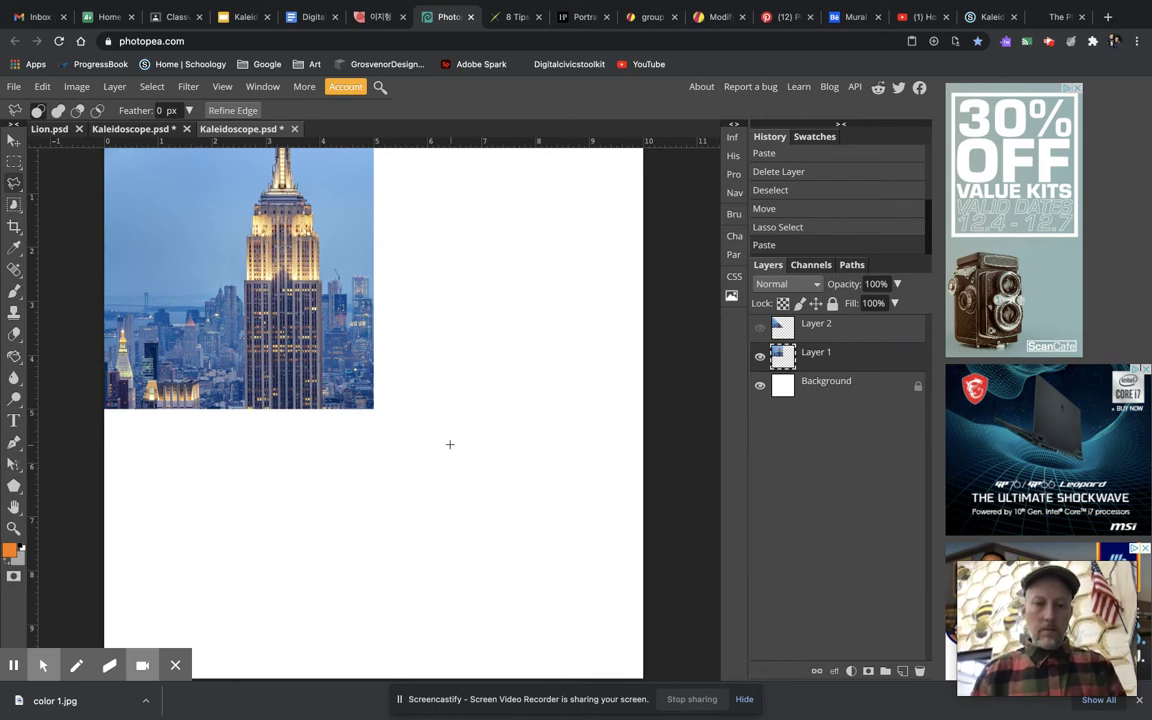
# Select the city square's upper-right half with the Polygonal Lasso, cutting diagonally from its upper-left to lower-right corner and looping outside the other edges.
pyautogui.scroll(1, 450, 443)
pyautogui.moveTo(382, 442); pyautogui.dragTo(535, 599)
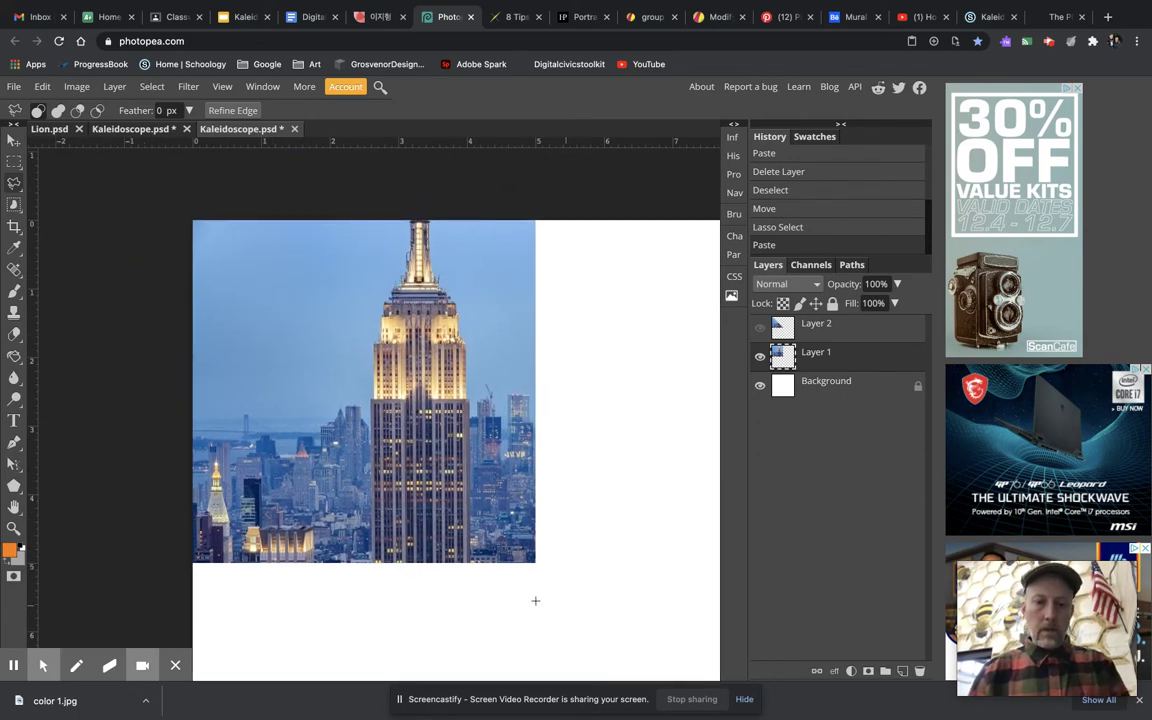
pyautogui.click(193, 220)
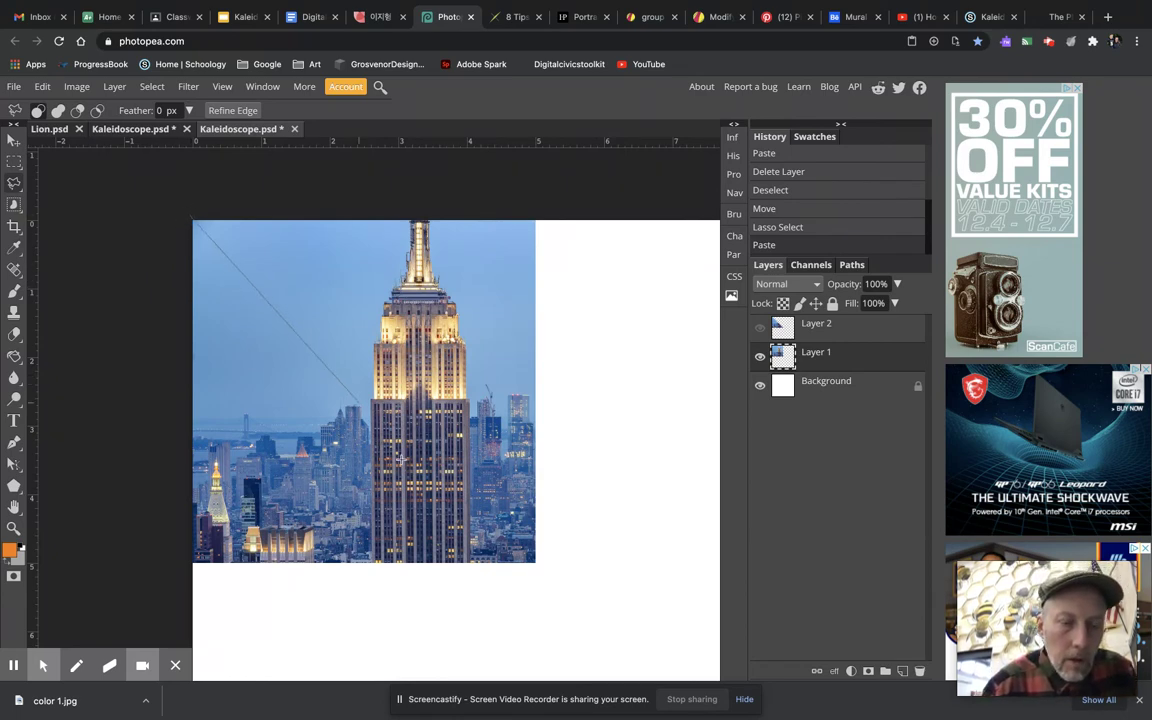
pyautogui.click(566, 592)
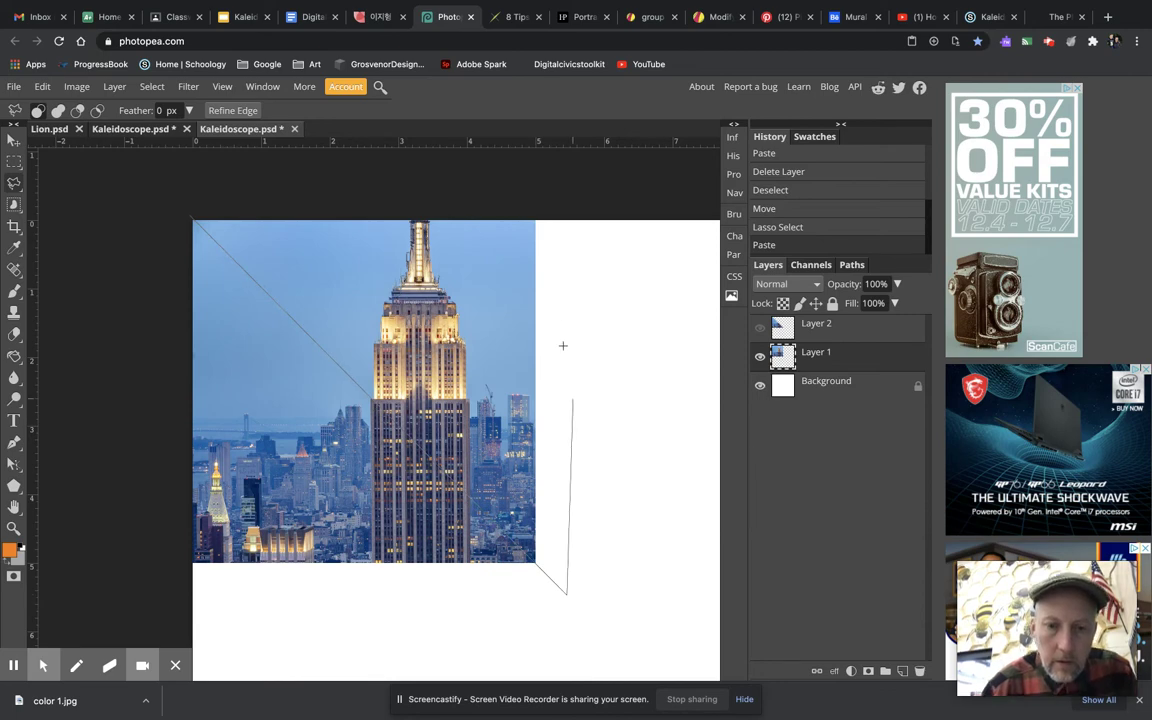
pyautogui.click(556, 211)
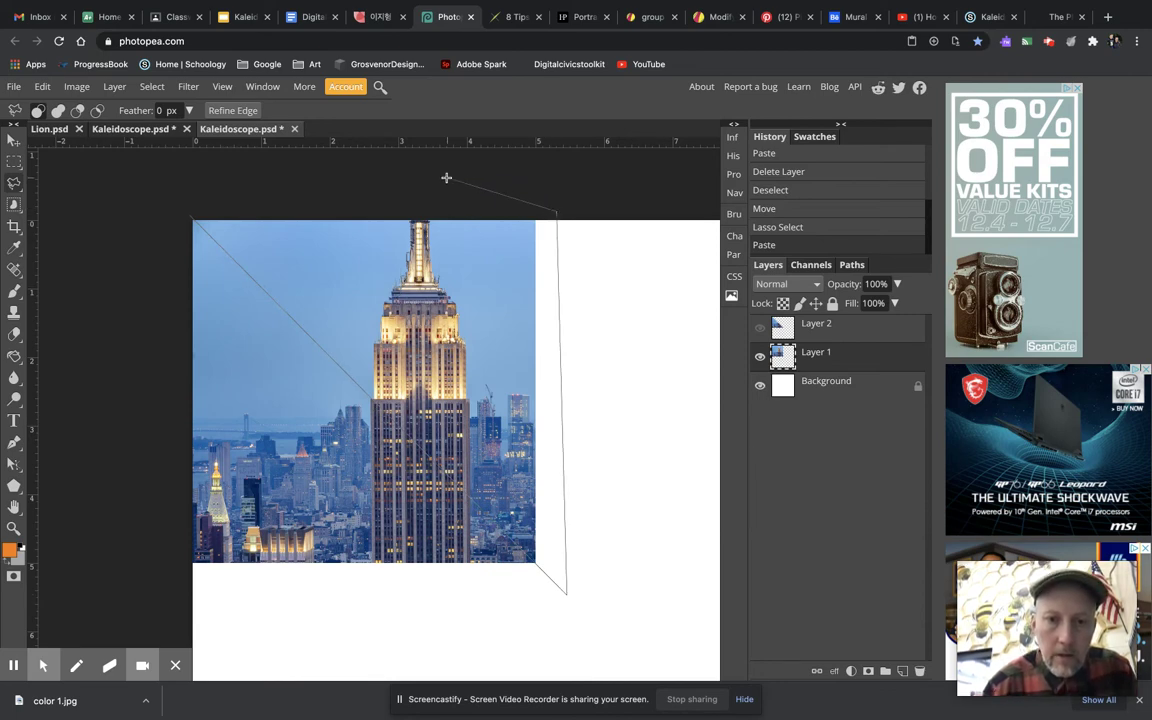
pyautogui.click(187, 210)
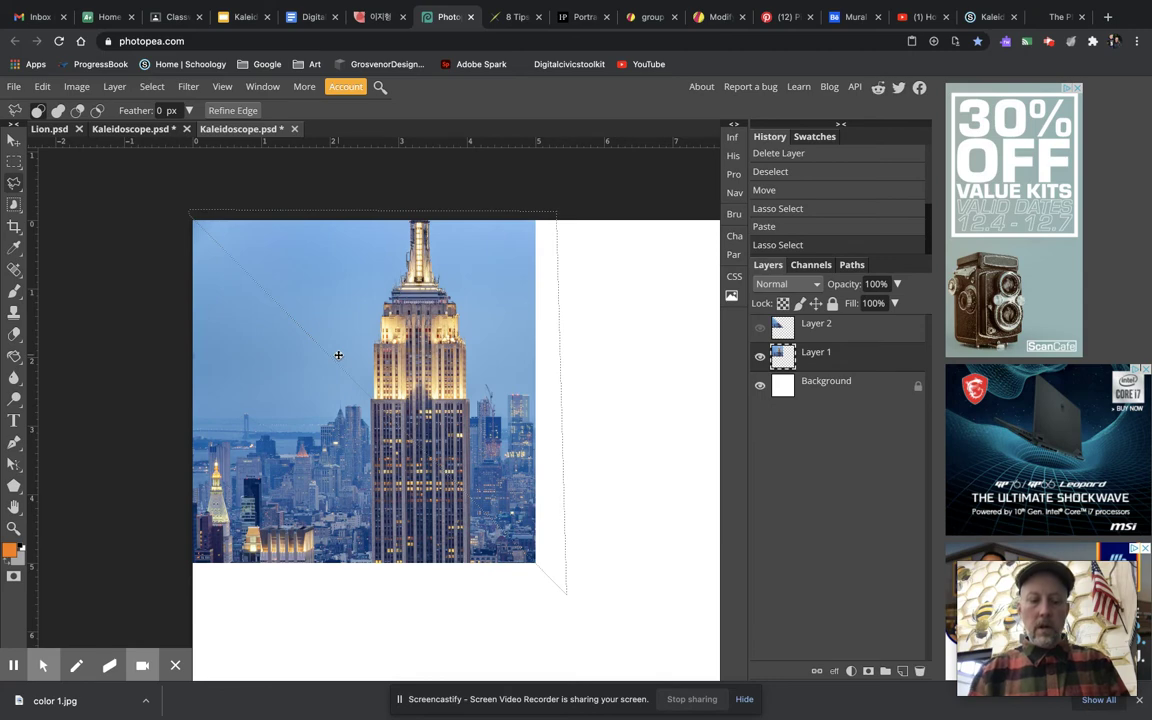
# Paste a copy of the upper-right half onto its own layer, hide the full square and show the lower-left triangle.
pyautogui.hotkey('ctrl', 'c')
pyautogui.hotkey('ctrl', 'v')
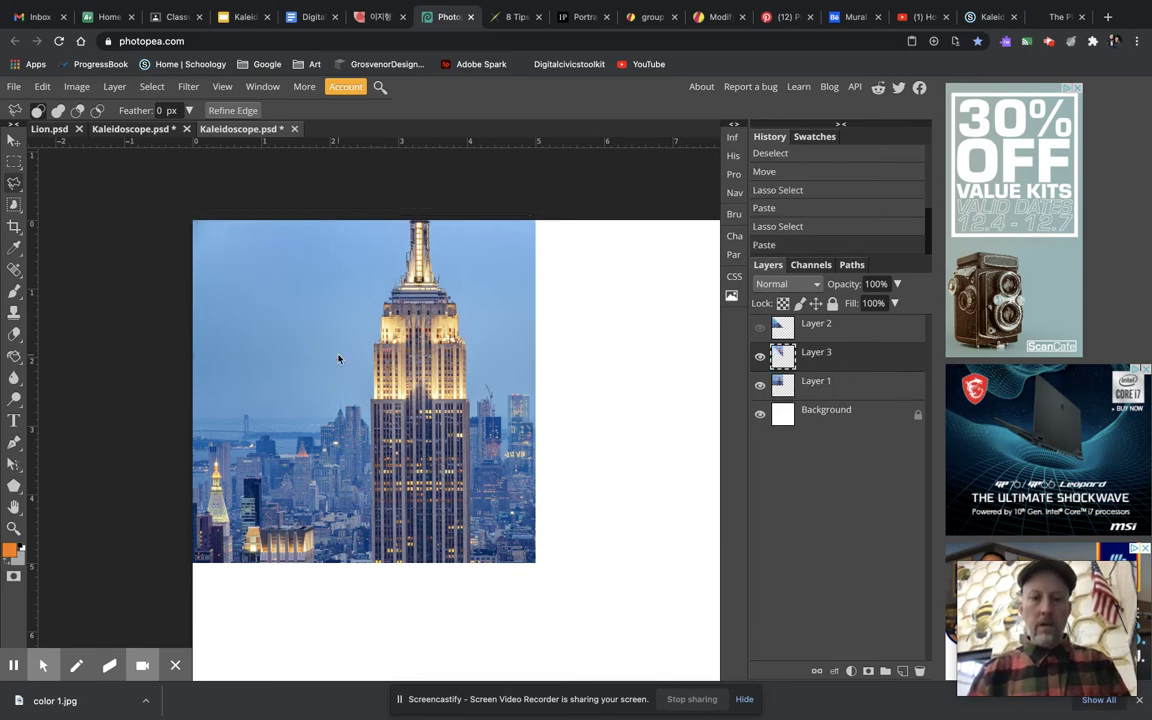
pyautogui.click(760, 385)
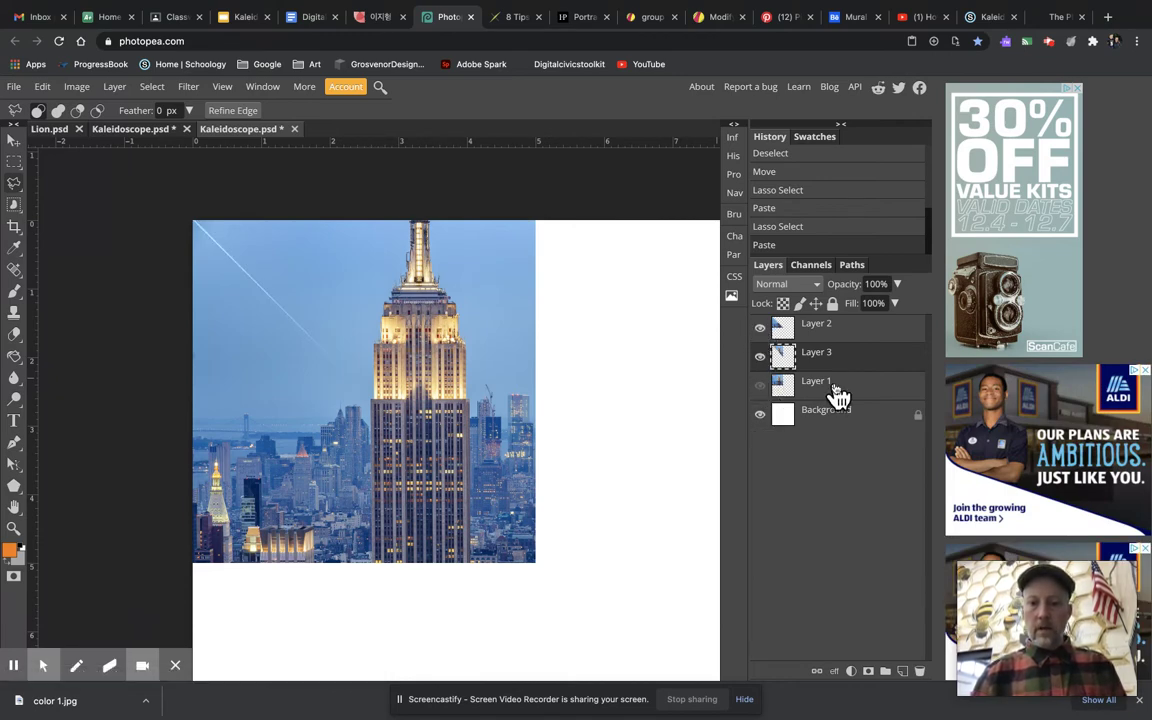
# Compare the two triangle halves by toggling the visibility of Layer 2 and Layer 3.
pyautogui.click(761, 329)
pyautogui.click(761, 348)
pyautogui.click(761, 348)
pyautogui.click(761, 350)
pyautogui.click(761, 352)
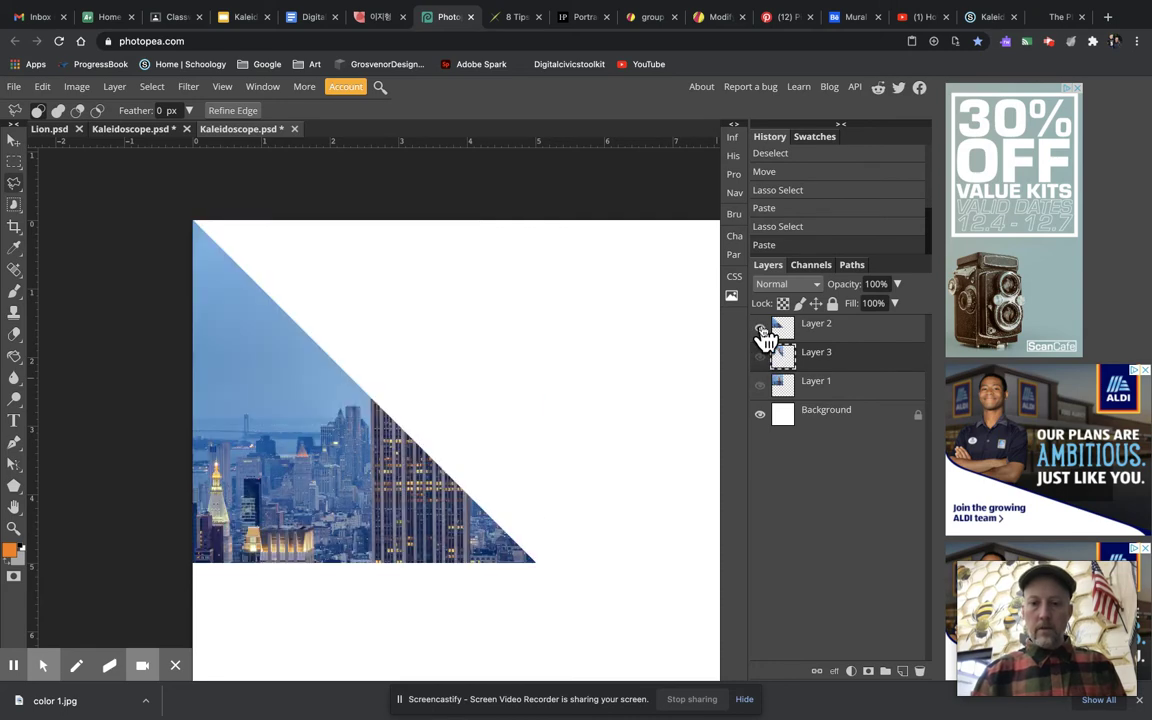
pyautogui.click(760, 328)
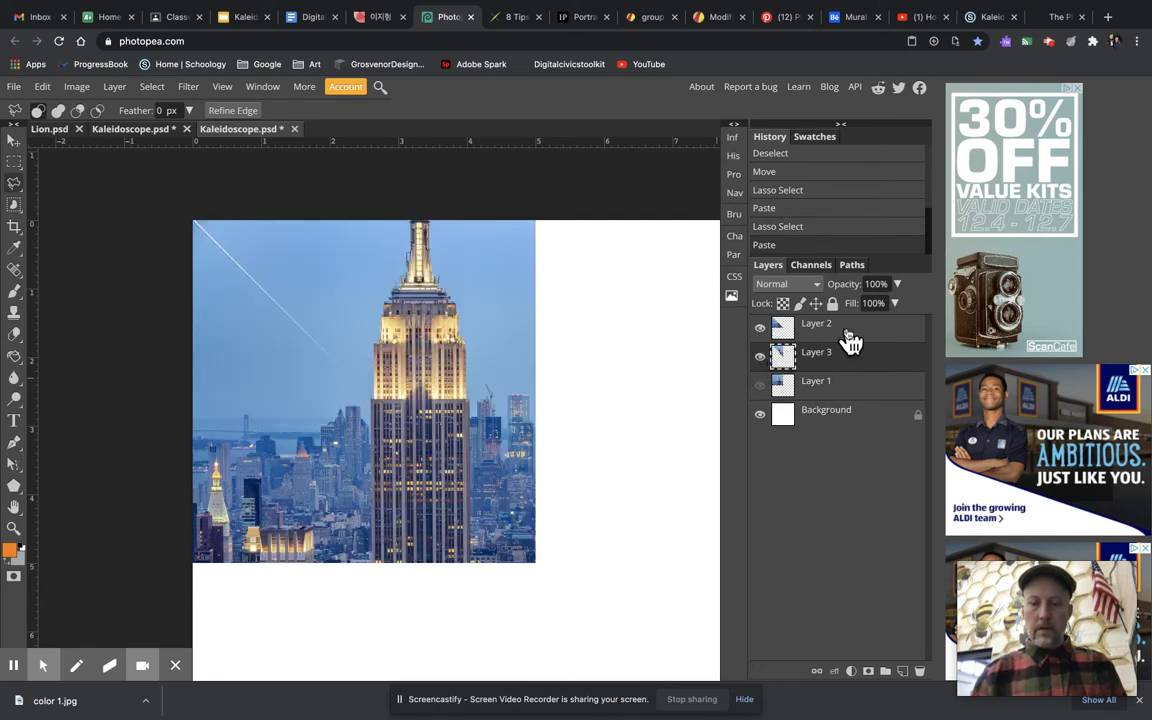
# Check the full city square on Layer 1 against the triangles, hide it again and lock the layer completely.
pyautogui.click(855, 390)
pyautogui.click(760, 386)
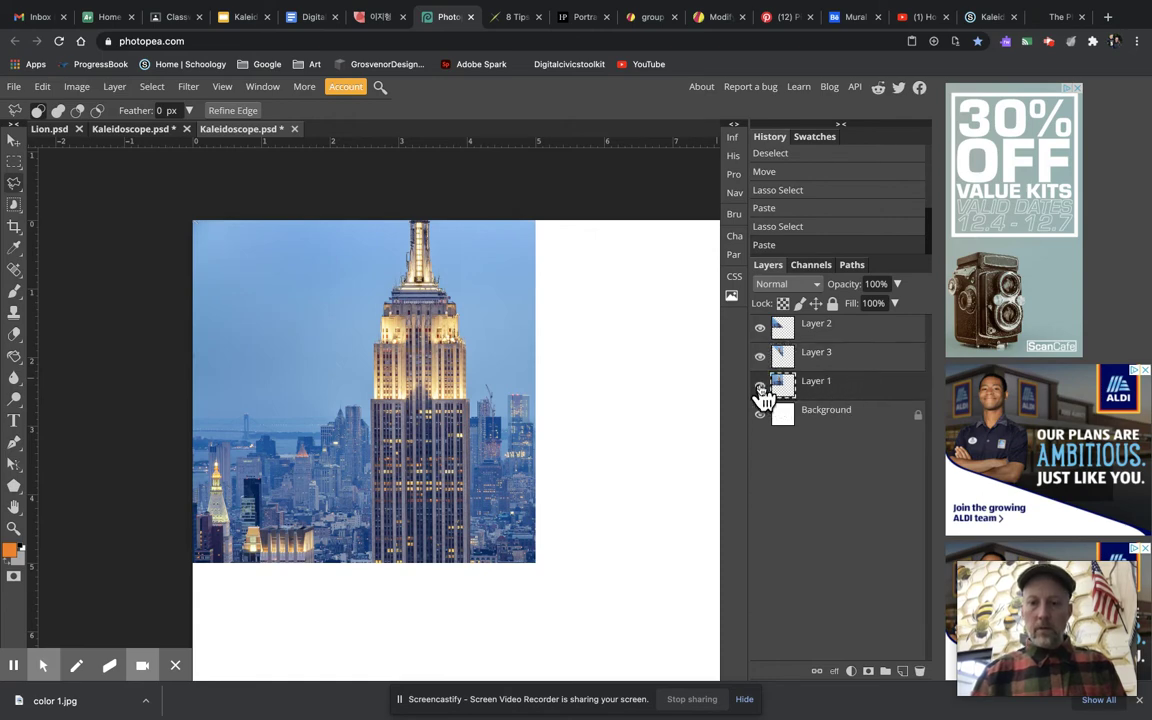
pyautogui.click(760, 386)
pyautogui.click(833, 304)
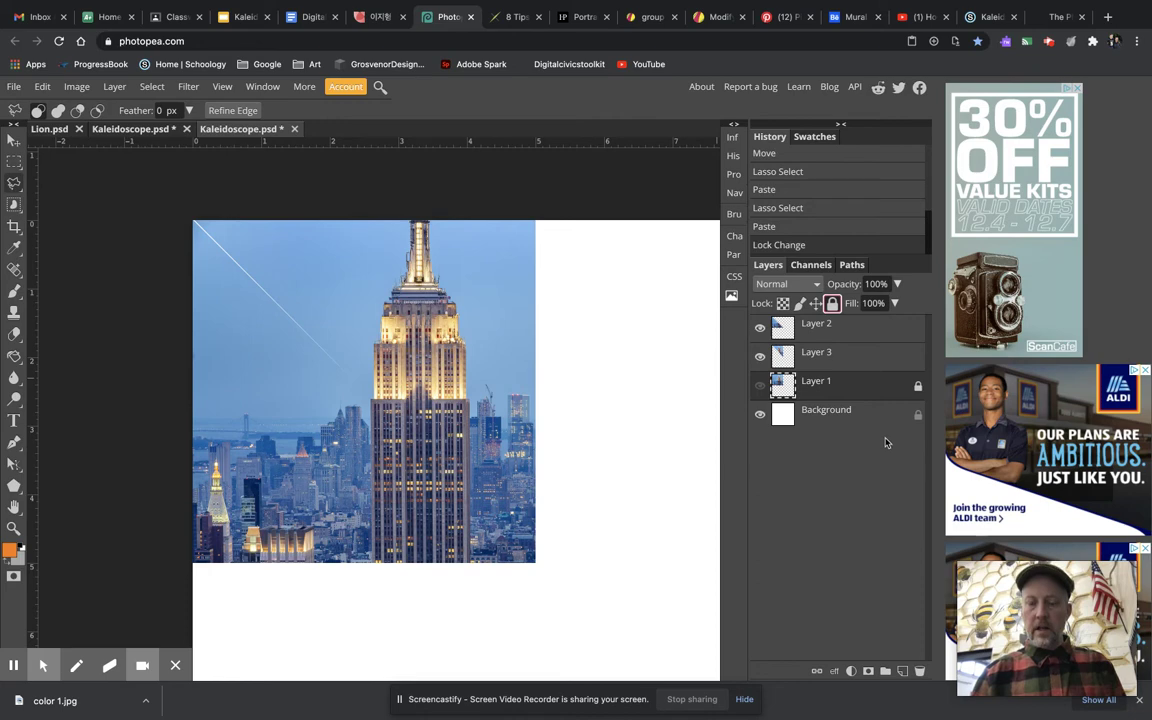
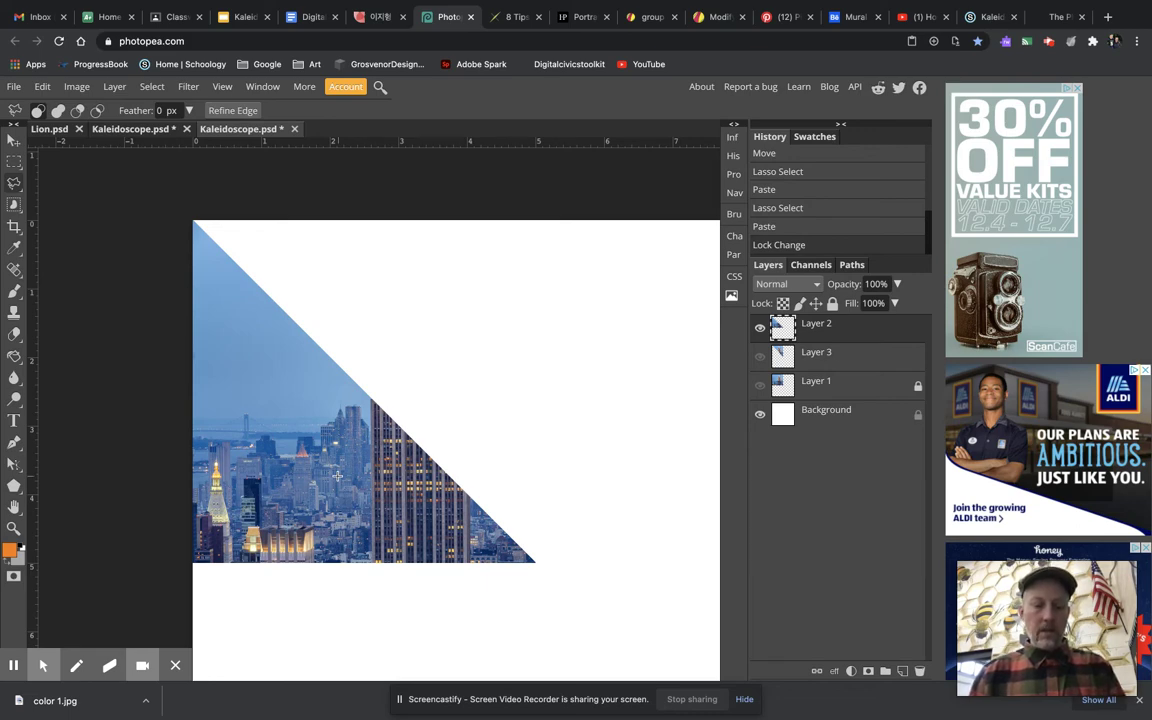
# Duplicate the lower-left triangle on Layer 2 and rotate the copy 90° clockwise.
pyautogui.hotkey('ctrl', 'j')
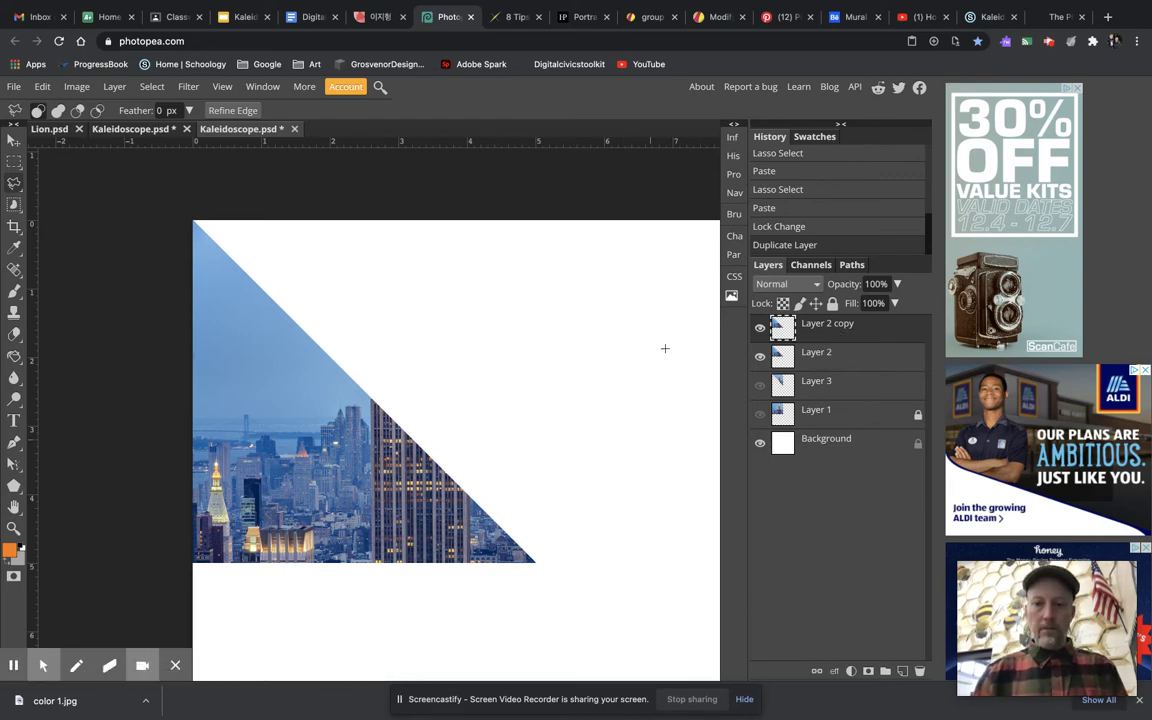
pyautogui.click(42, 86)
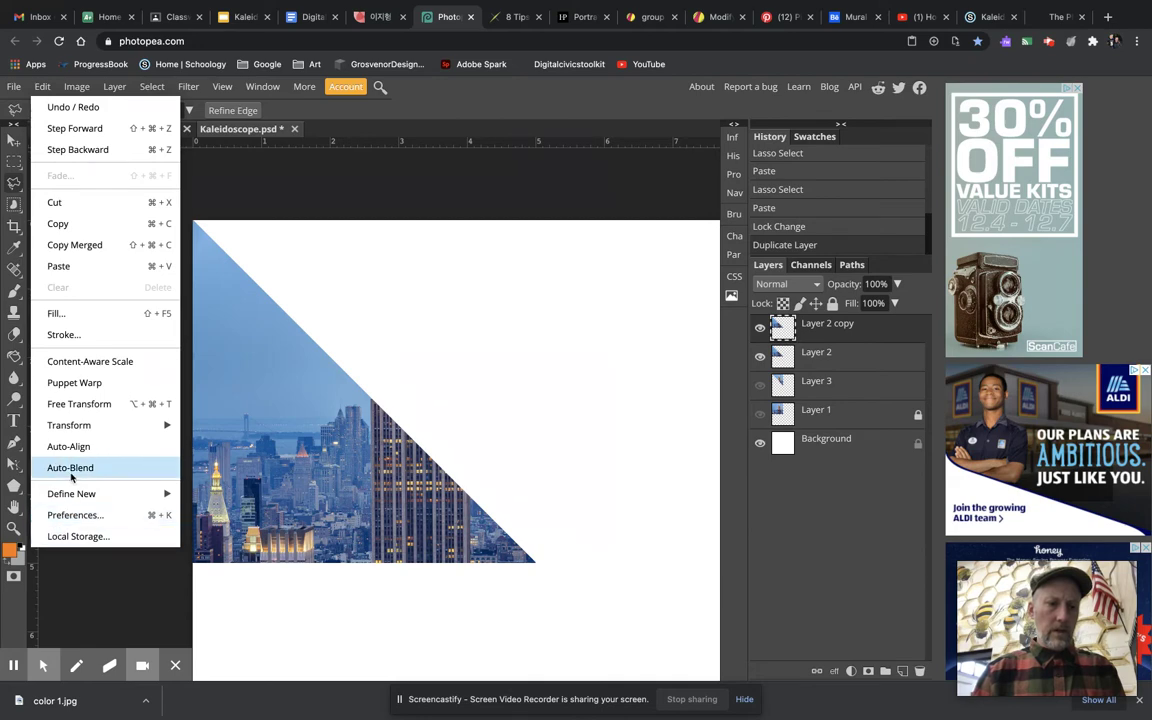
pyautogui.moveTo(68, 425)
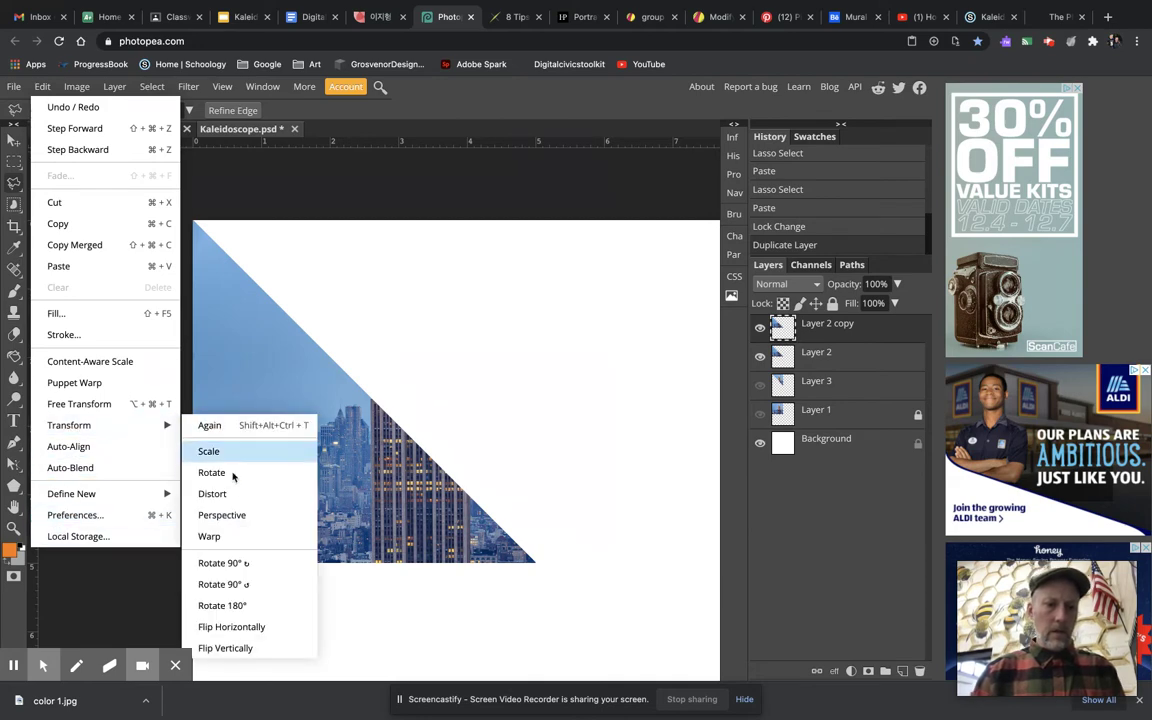
pyautogui.click(223, 565)
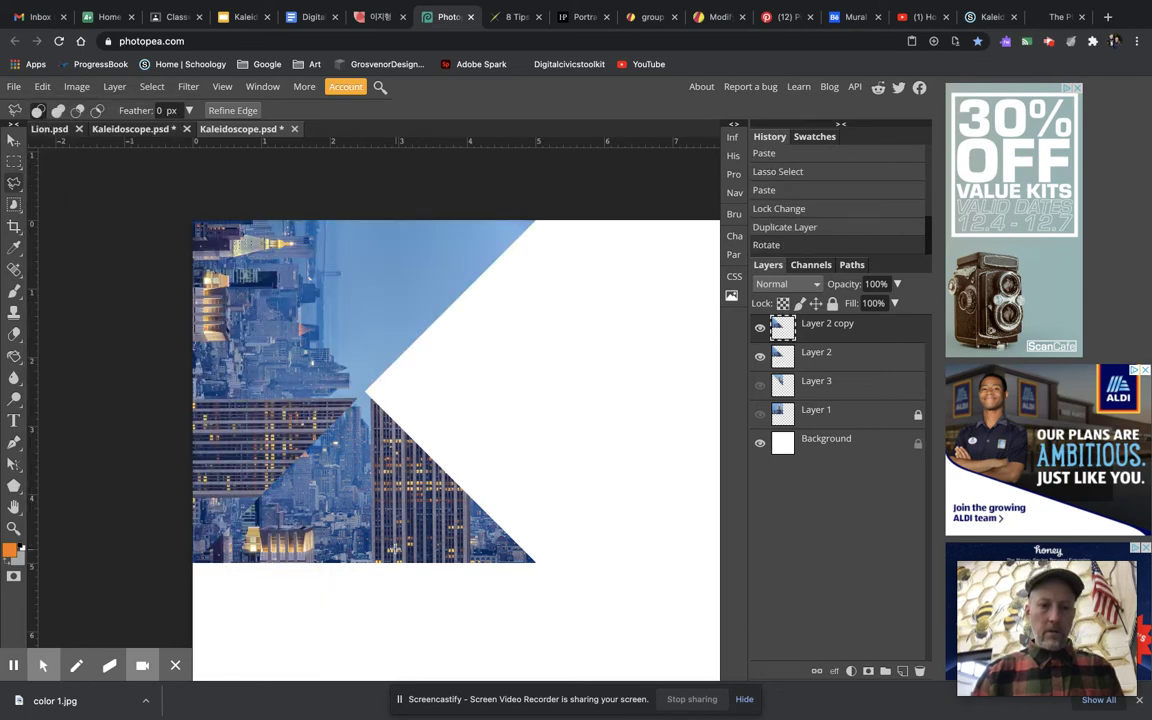
# Move the rotated triangle copy into the canvas's upper-right quarter so its lower tip meets the original triangle at the canvas centre.
pyautogui.hscroll(2, 395, 548)
pyautogui.scroll(-1, 395, 548)
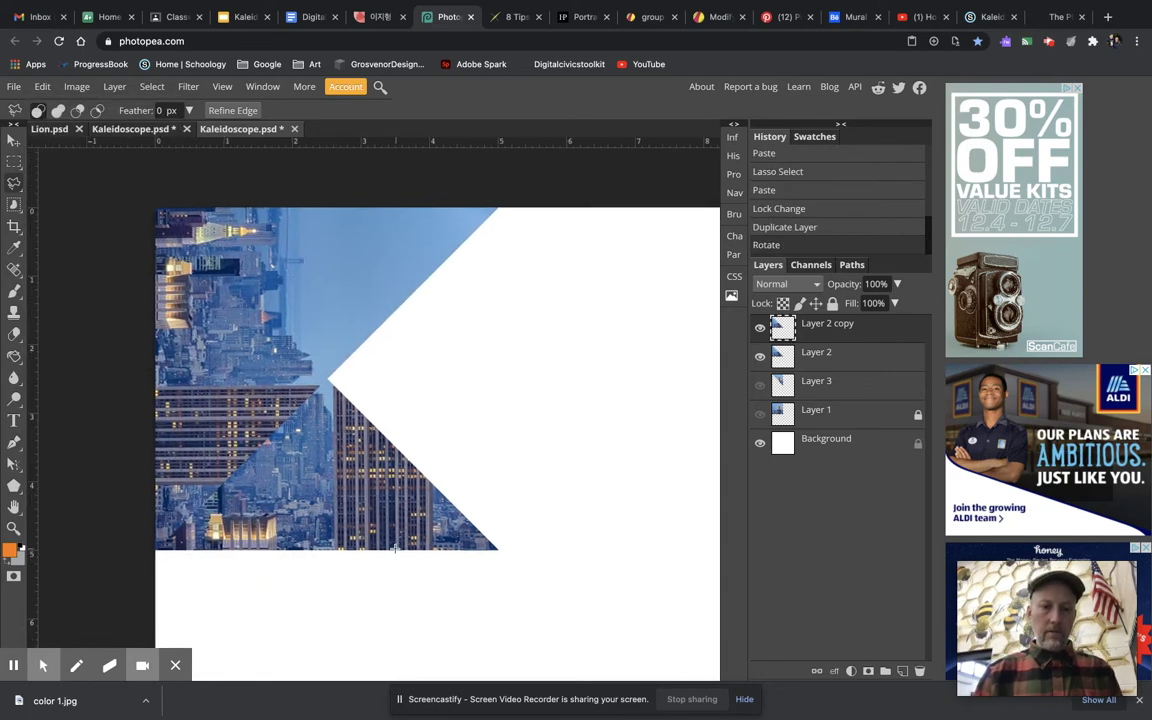
pyautogui.press('v')
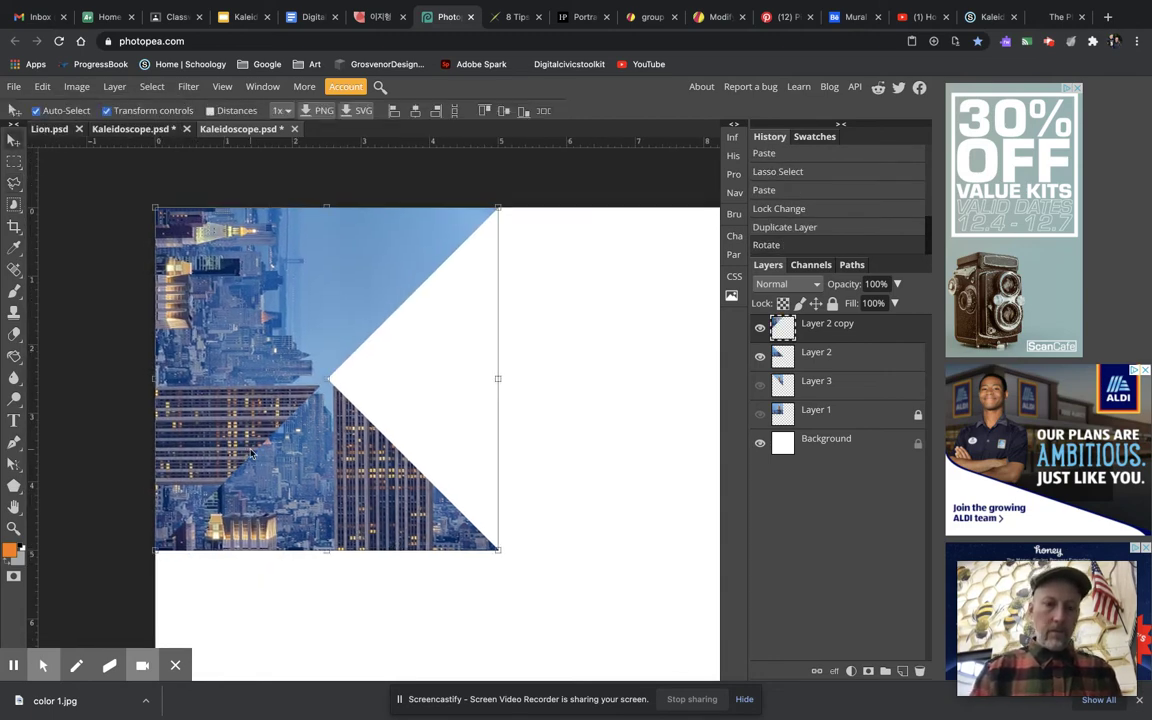
pyautogui.moveTo(233, 357); pyautogui.dragTo(599, 397)
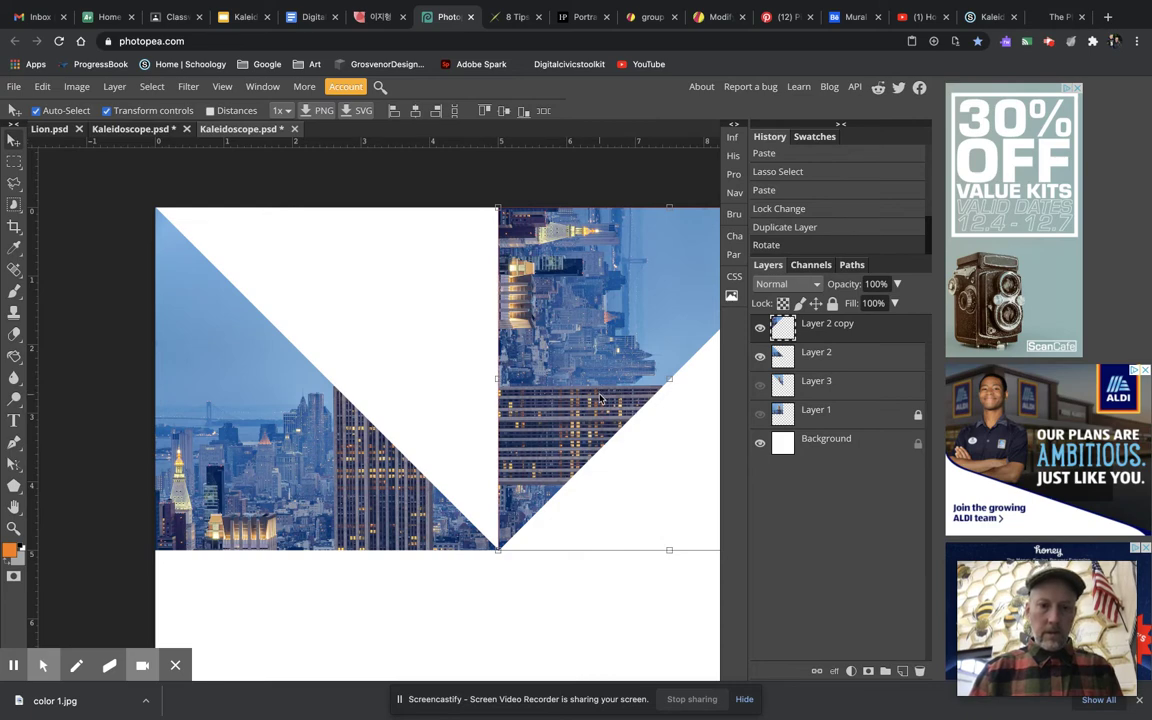
pyautogui.moveTo(600, 399); pyautogui.dragTo(598, 399)
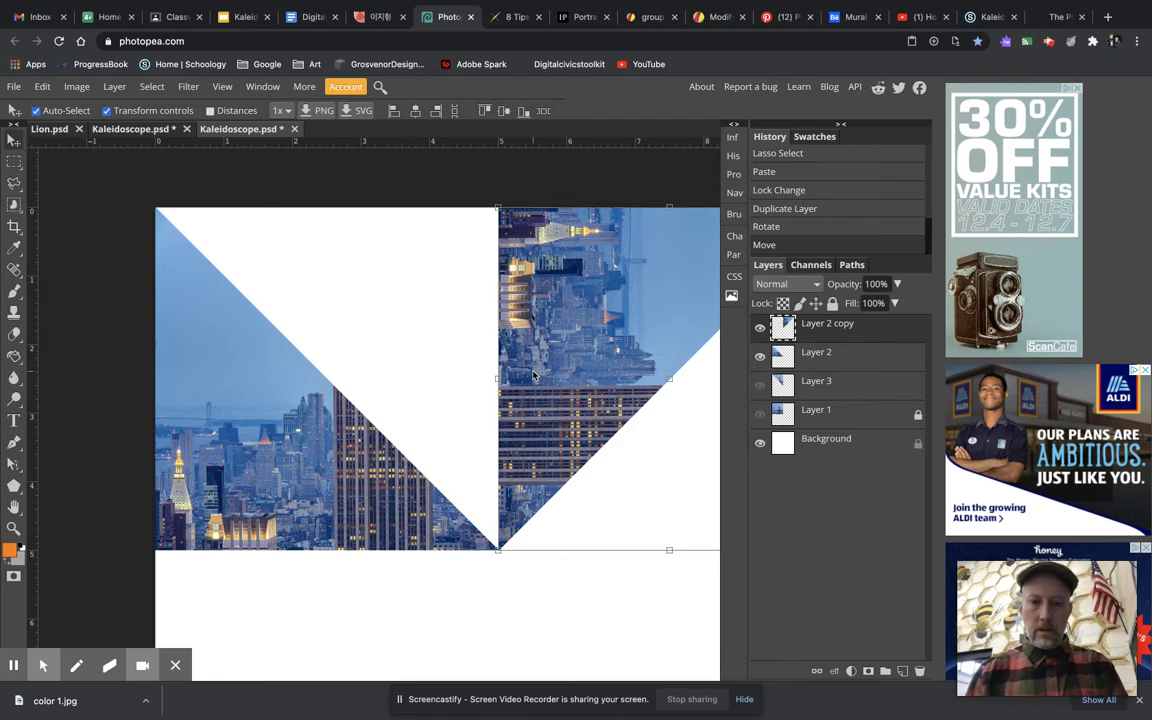
# Duplicate the rotated triangle in the canvas's upper-right quarter.
pyautogui.scroll(-2, 533, 375)
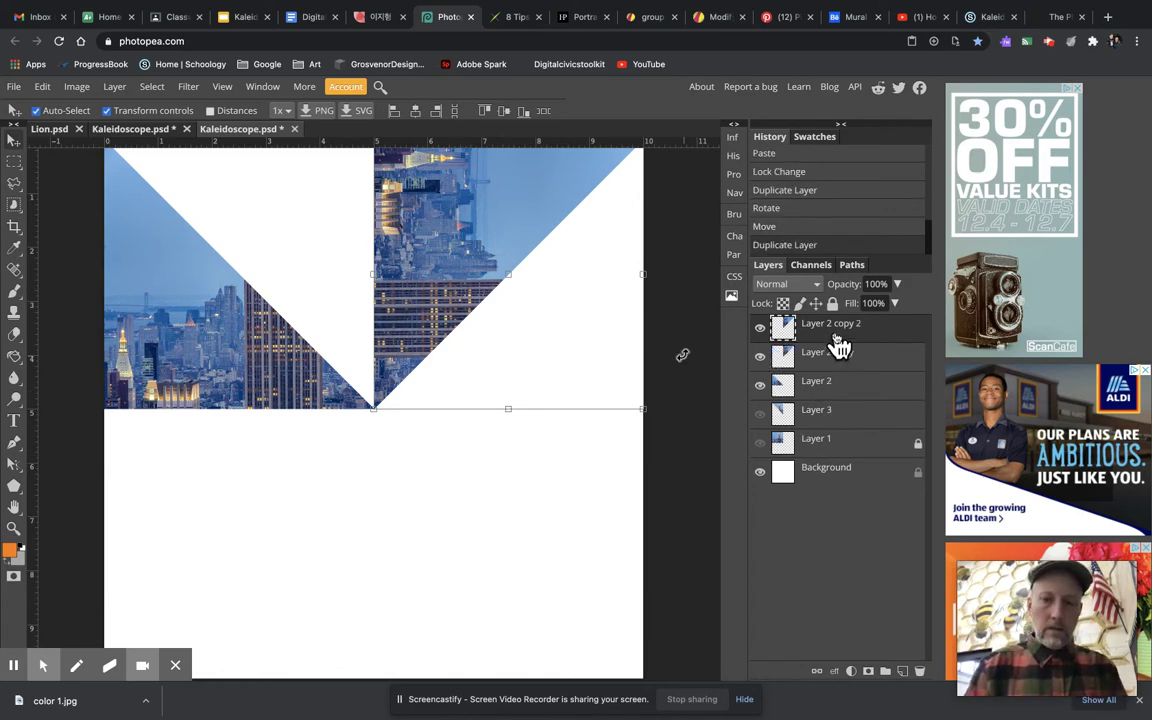
pyautogui.hotkey('ctrl', 'j')
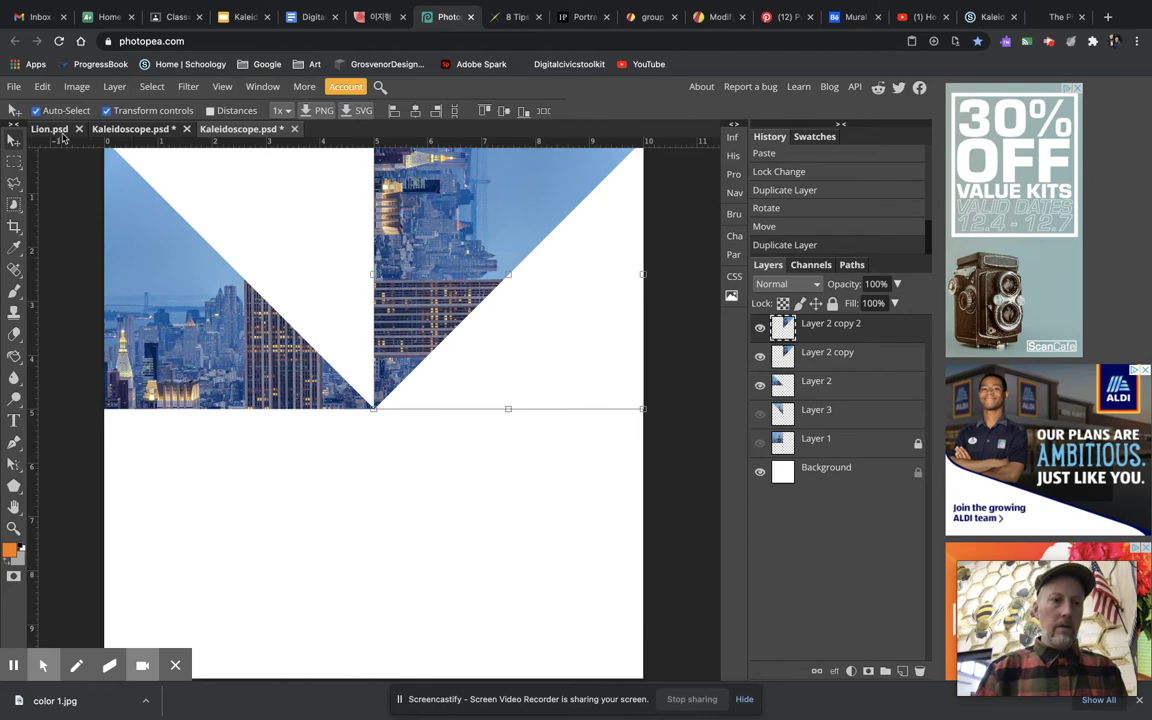
# Try to flip the newly duplicated triangle vertically and undo the flip.
pyautogui.click(42, 86)
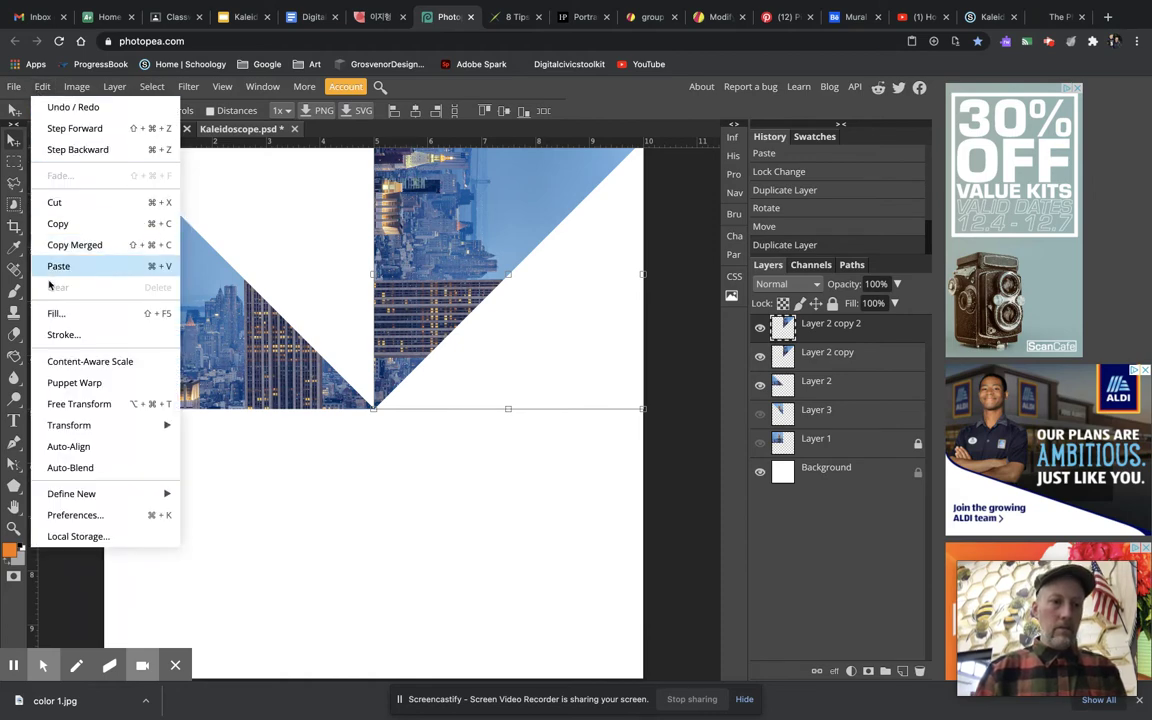
pyautogui.moveTo(100, 430)
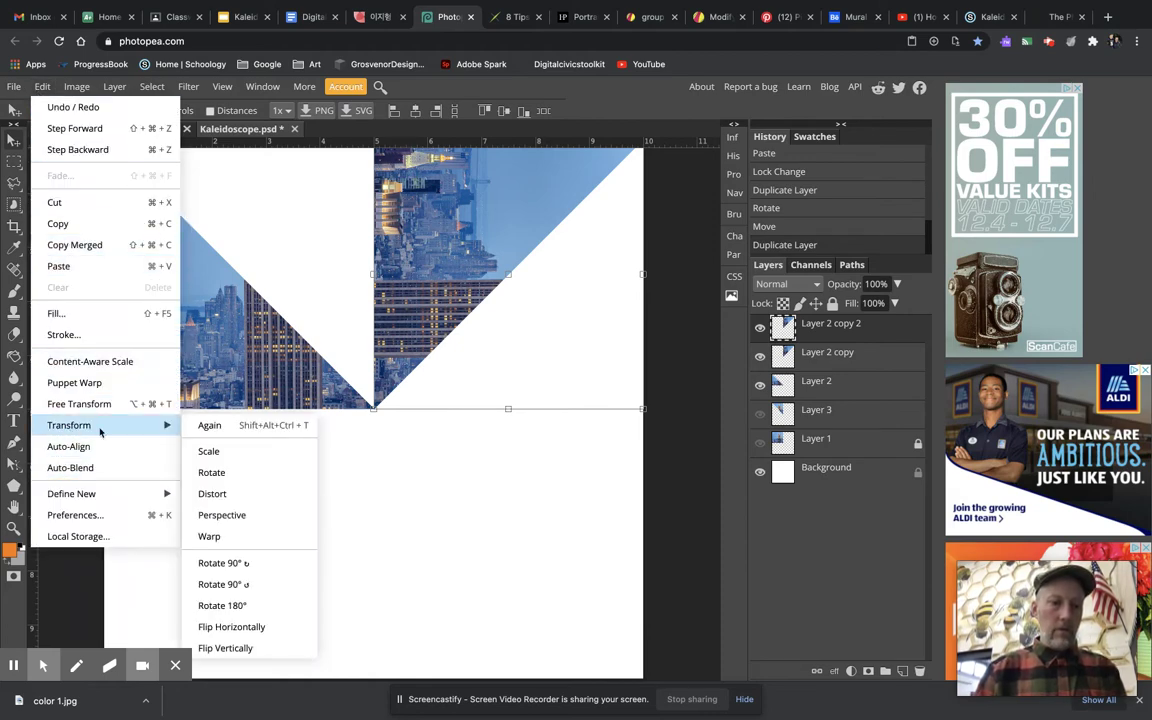
pyautogui.click(224, 649)
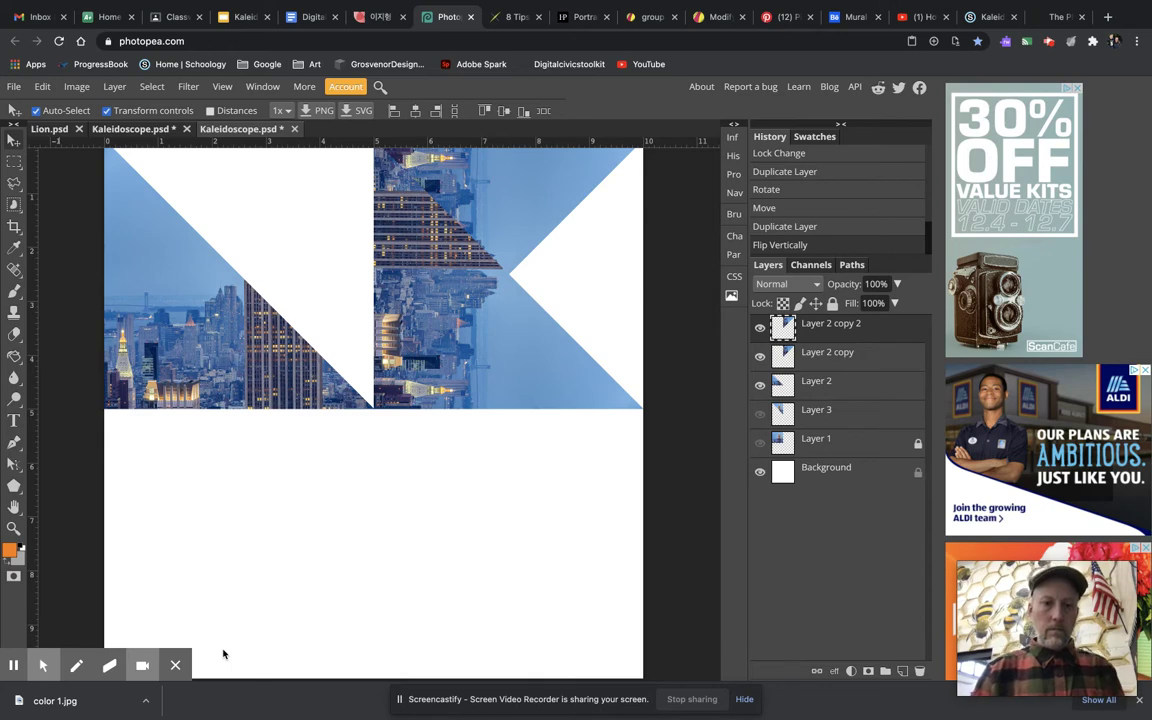
pyautogui.hotkey('ctrl', 'z')
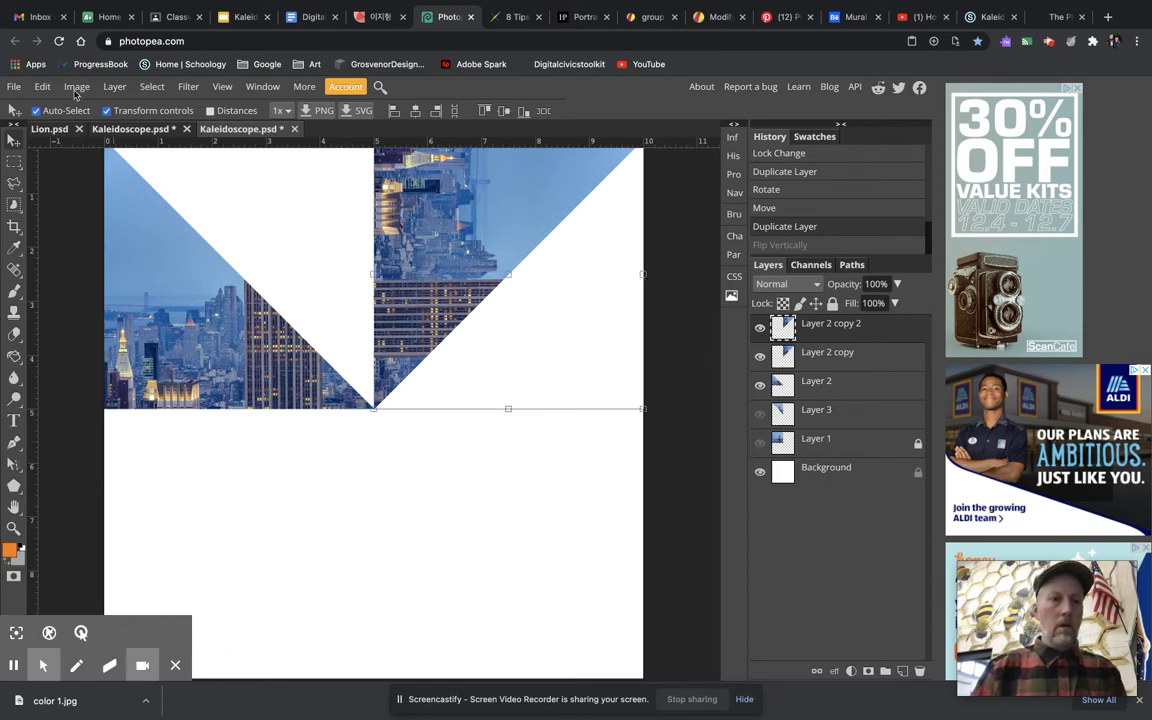
# Flip the newest triangle copy (Layer 2 copy 2) horizontally.
pyautogui.click(42, 86)
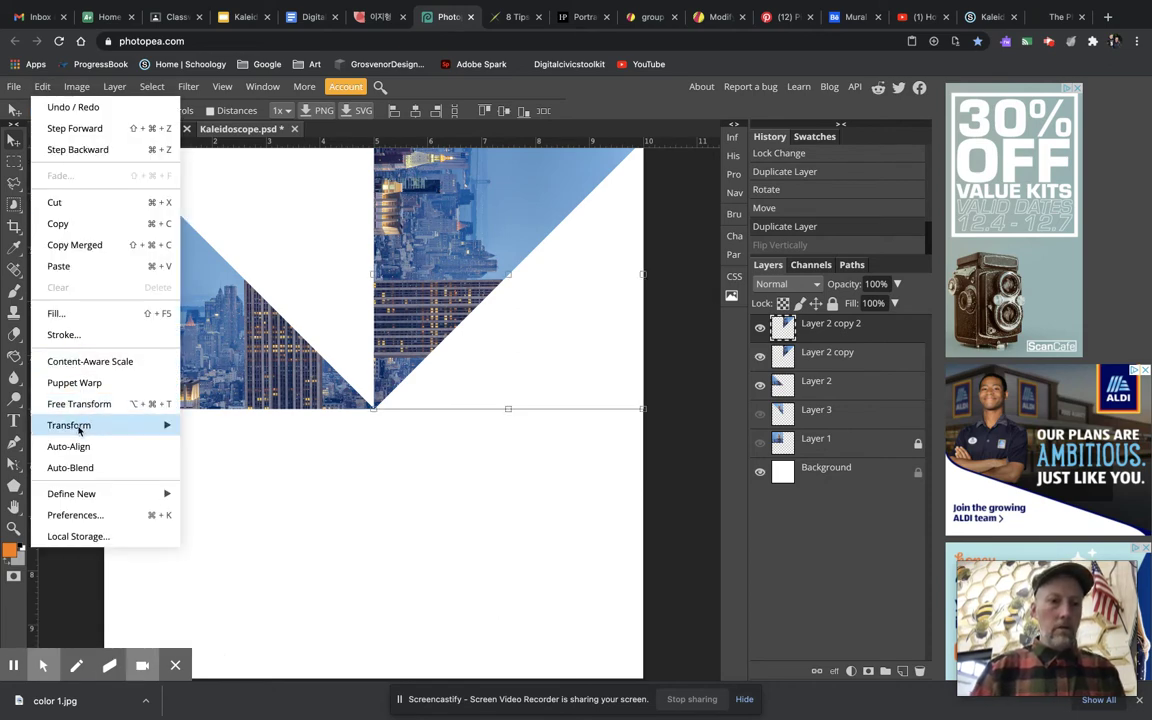
pyautogui.moveTo(159, 425)
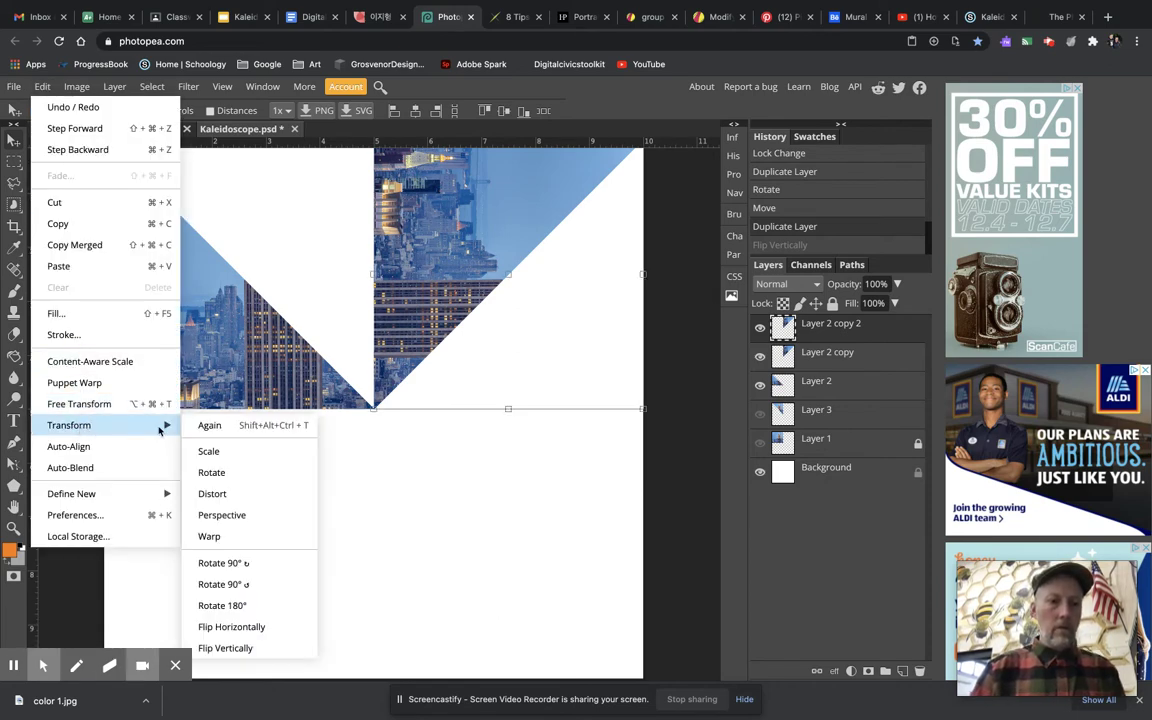
pyautogui.click(241, 630)
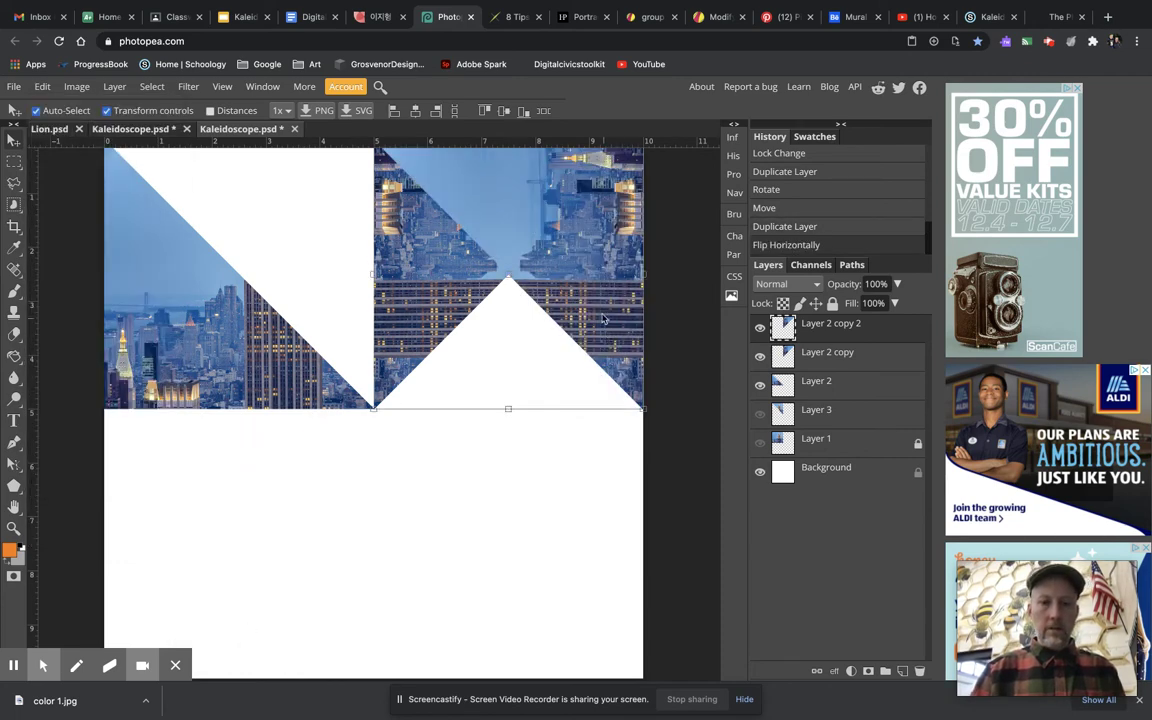
# Try the flipped triangle in the canvas's lower-right quarter, and place it in the upper-left quarter so it fills the gap above the original triangle.
pyautogui.moveTo(592, 313); pyautogui.dragTo(594, 581)
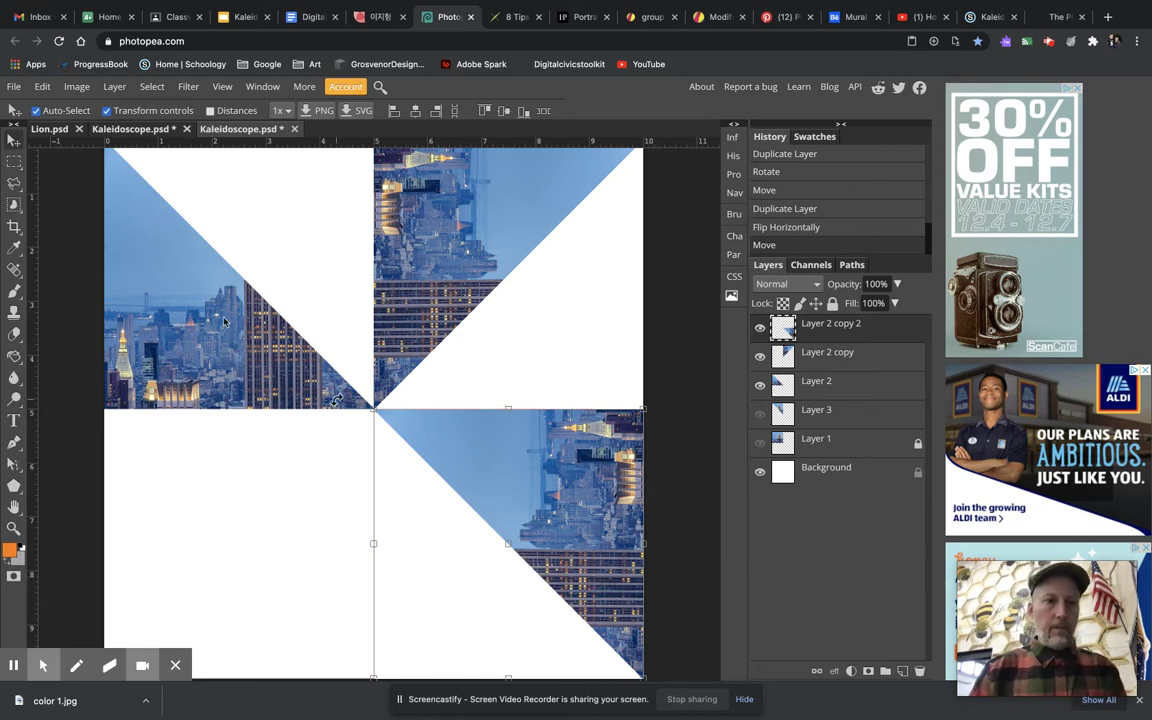
pyautogui.click(42, 86)
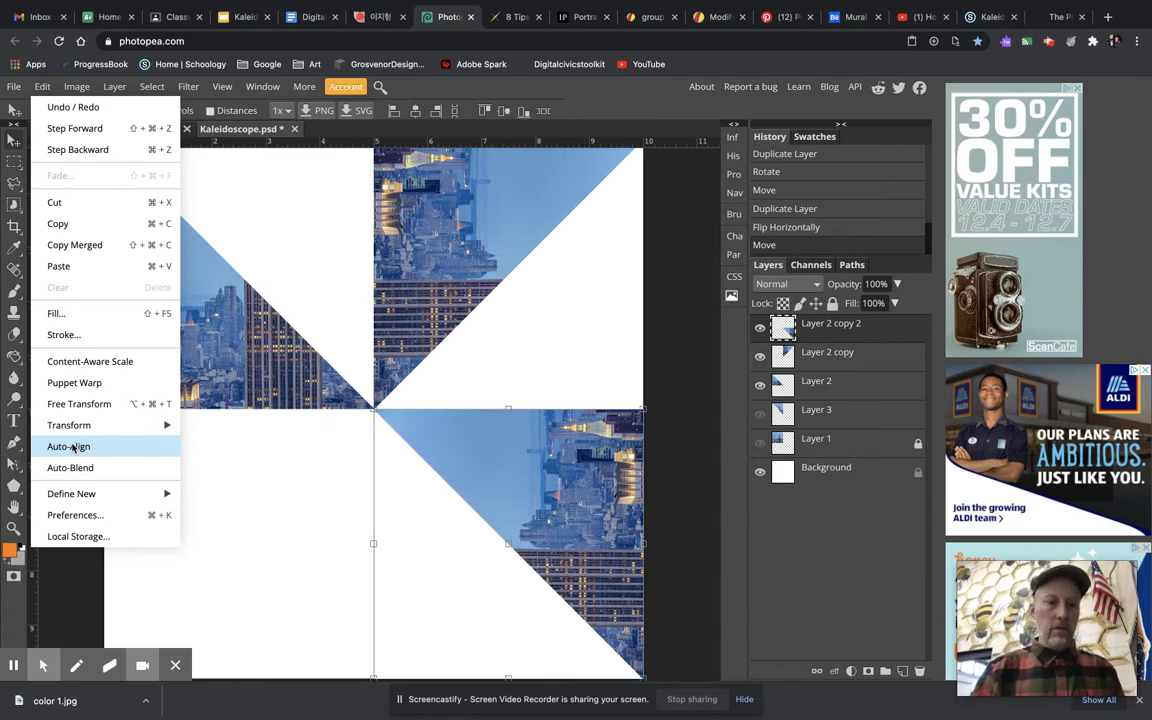
pyautogui.moveTo(80, 425)
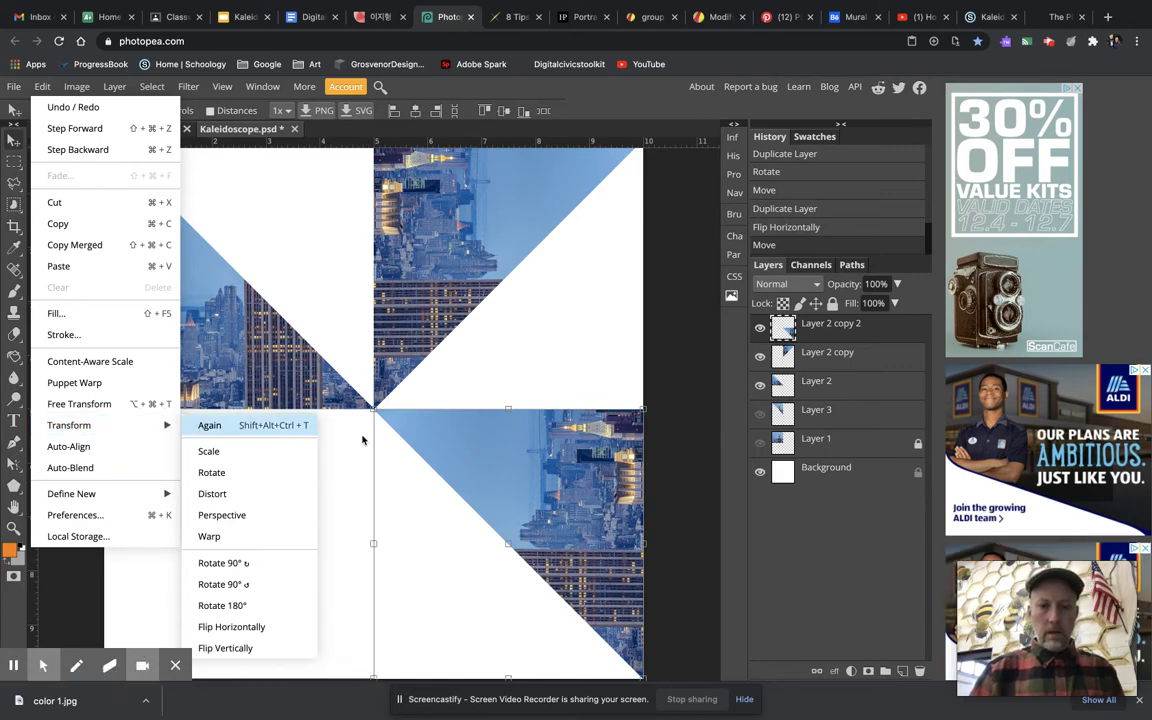
pyautogui.click(481, 405)
pyautogui.moveTo(535, 450); pyautogui.dragTo(265, 180)
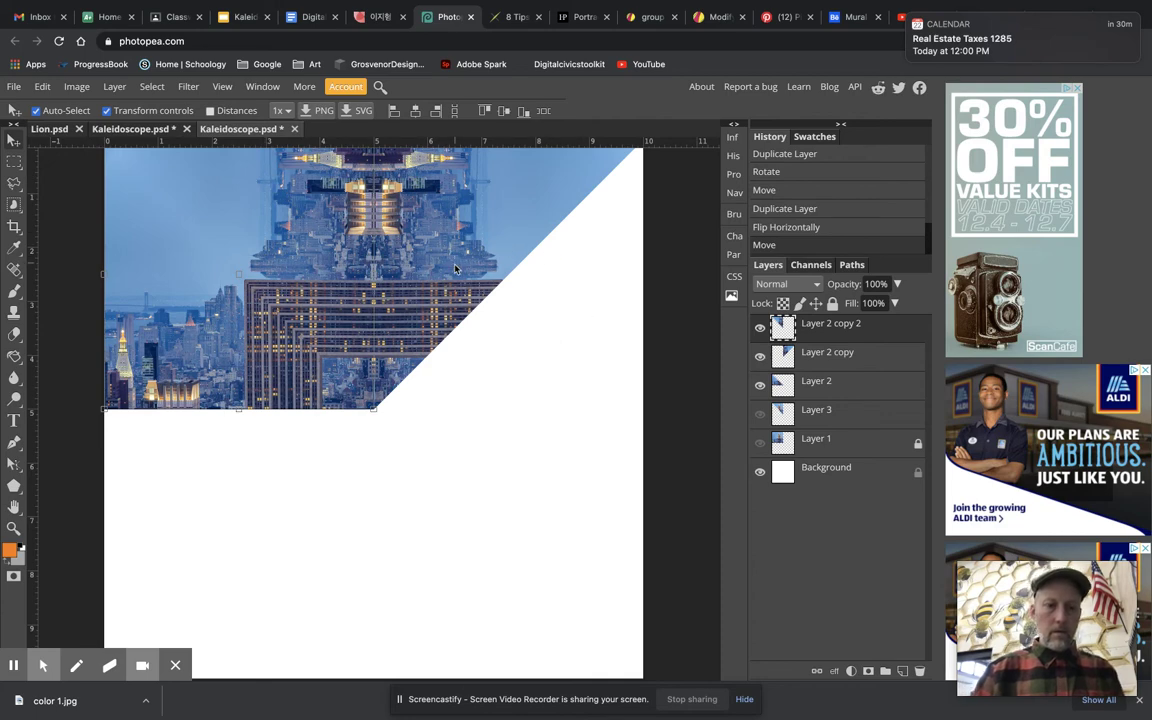
# Try to flip the original Layer 2 triangle horizontally and undo the flip.
pyautogui.click(208, 353)
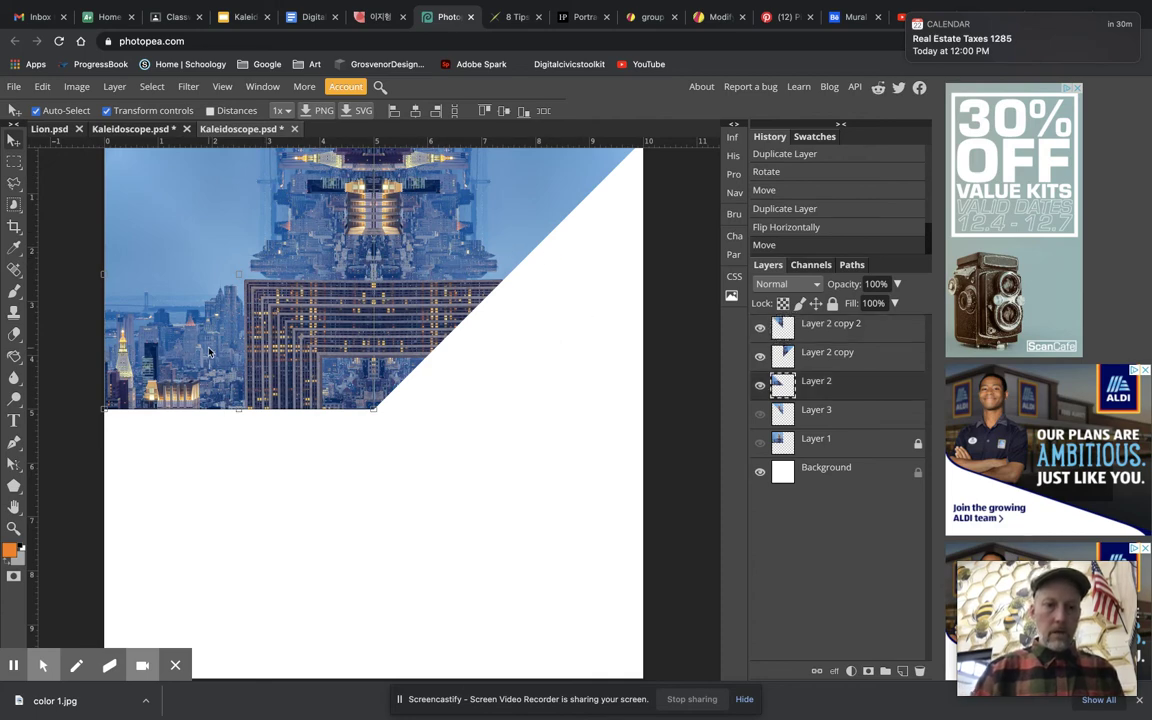
pyautogui.click(761, 388)
pyautogui.click(761, 388)
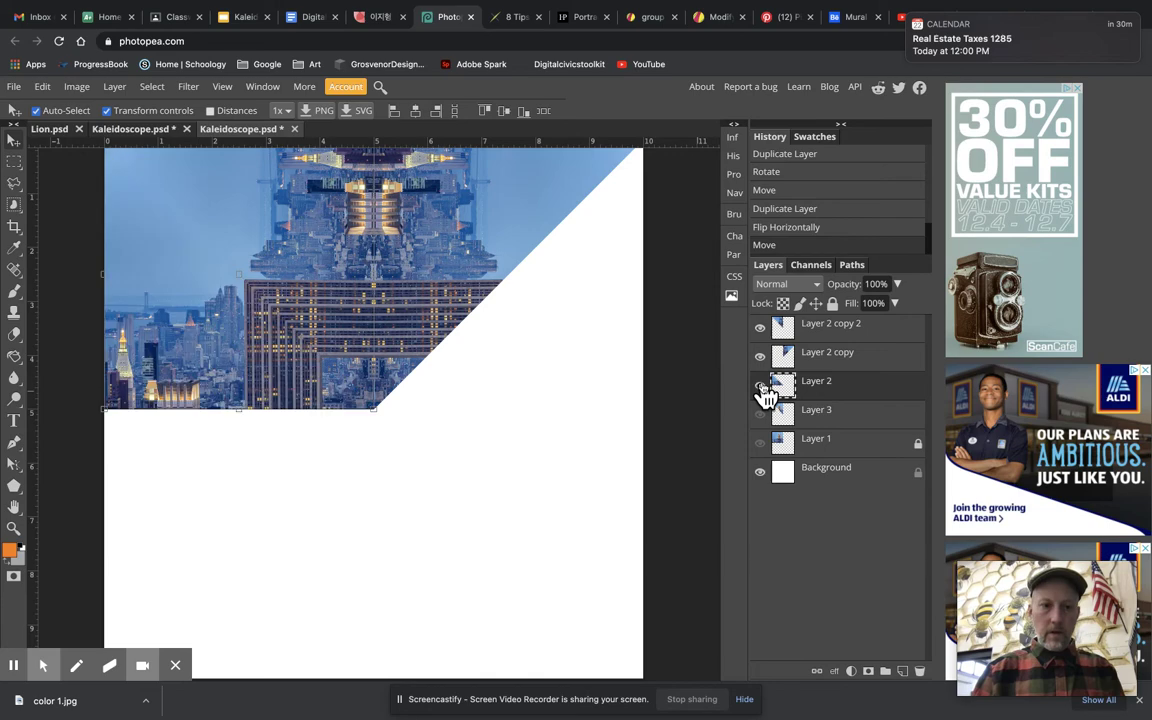
pyautogui.click(14, 86)
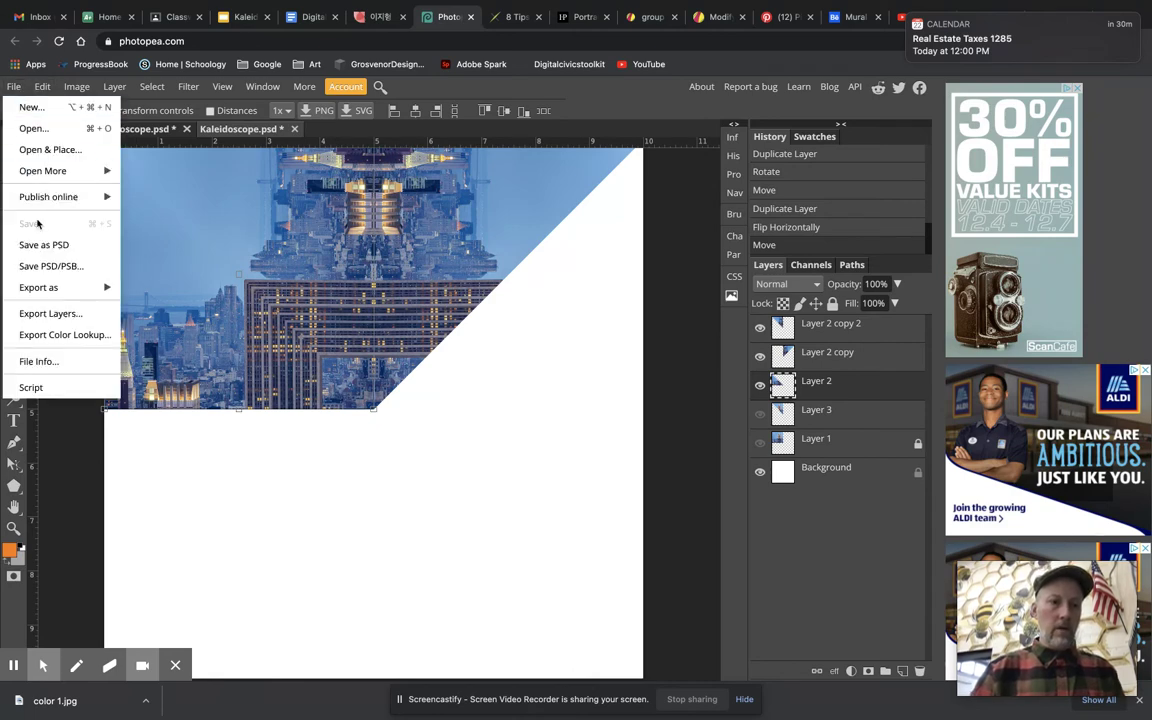
pyautogui.click(43, 86)
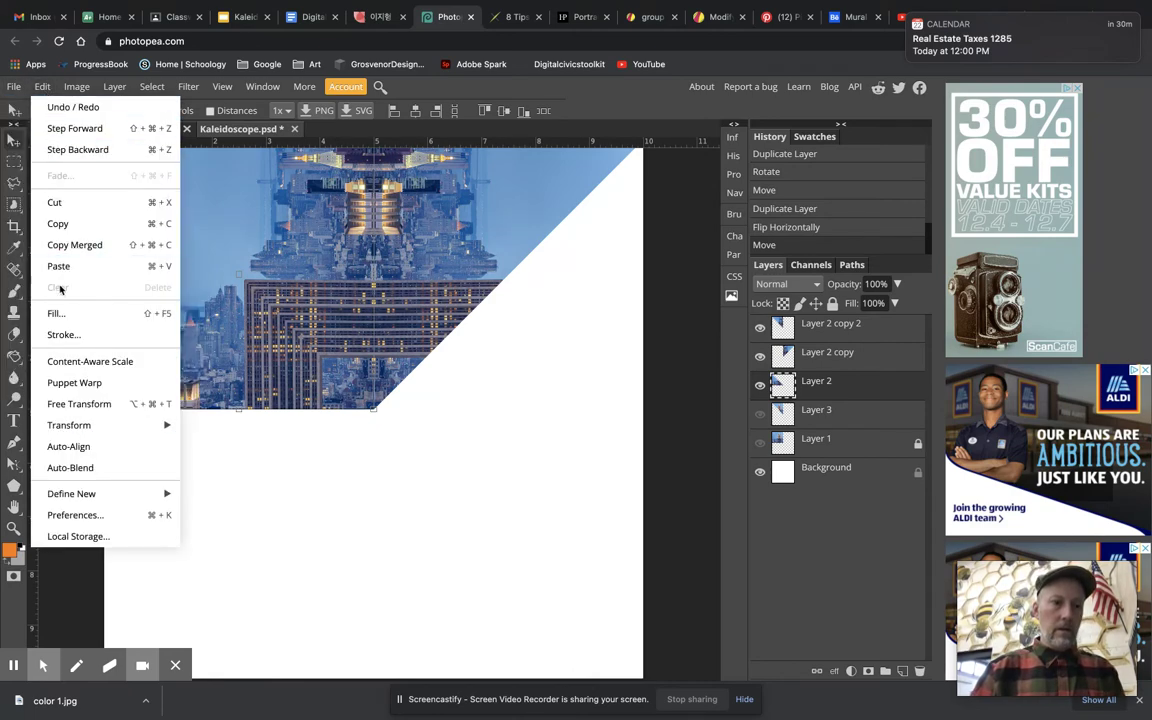
pyautogui.moveTo(81, 426)
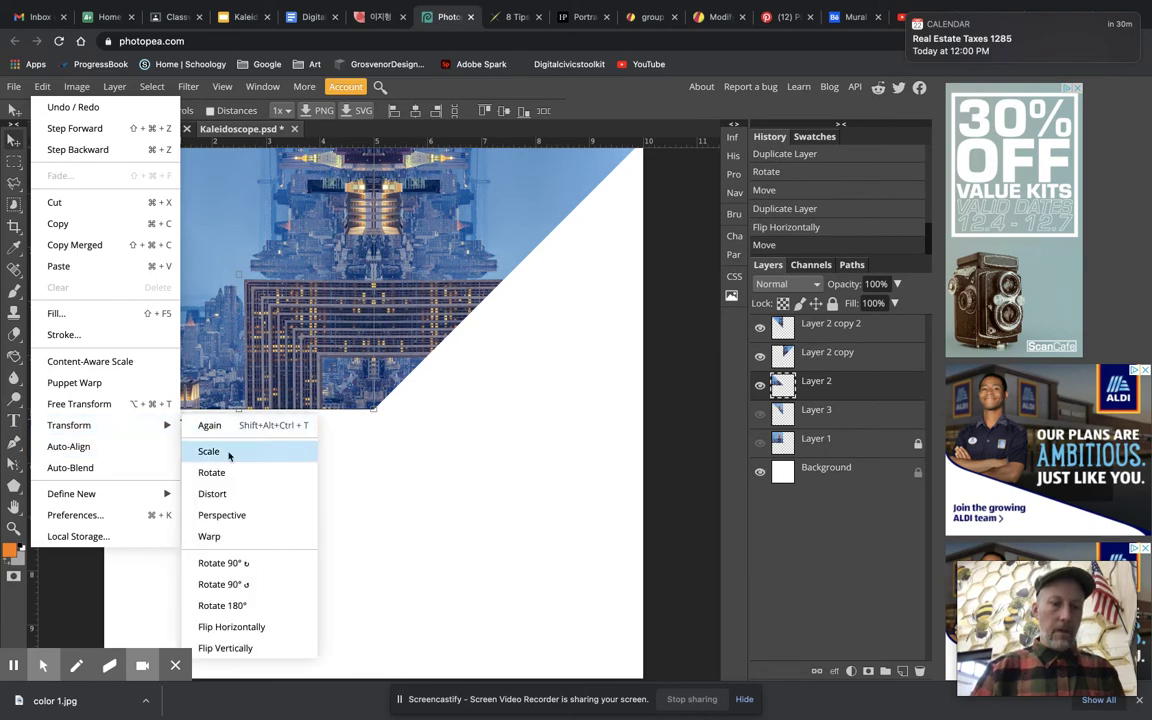
pyautogui.click(228, 630)
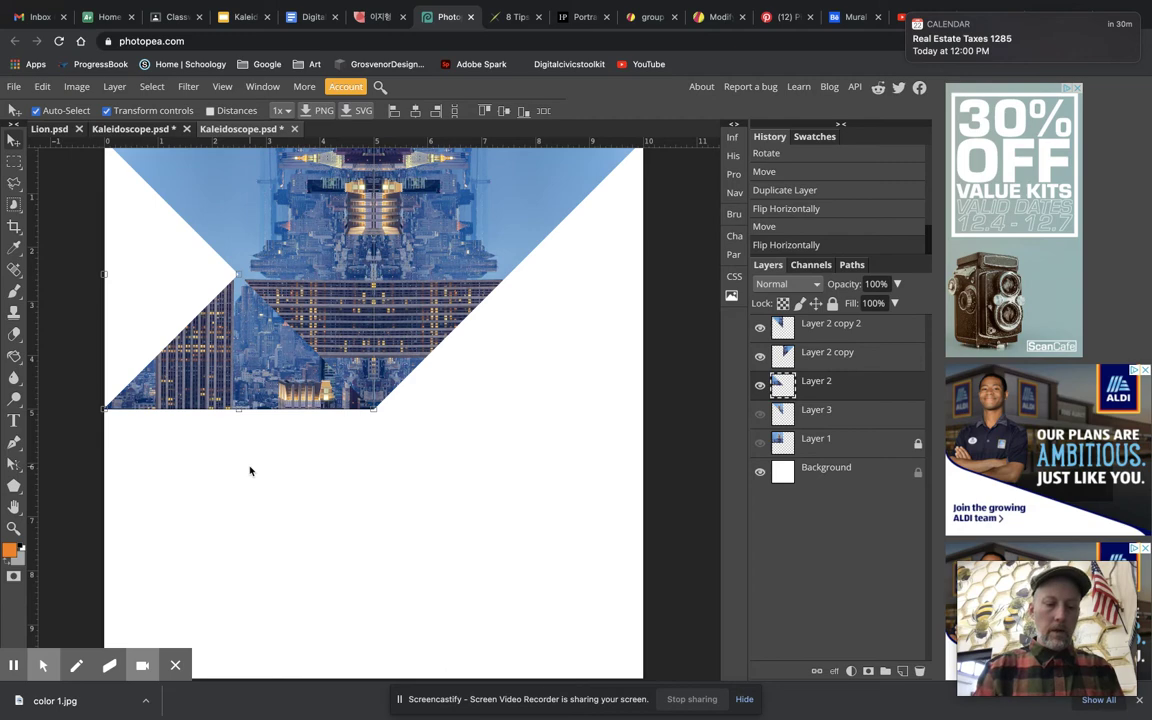
pyautogui.hotkey('ctrl', 'z')
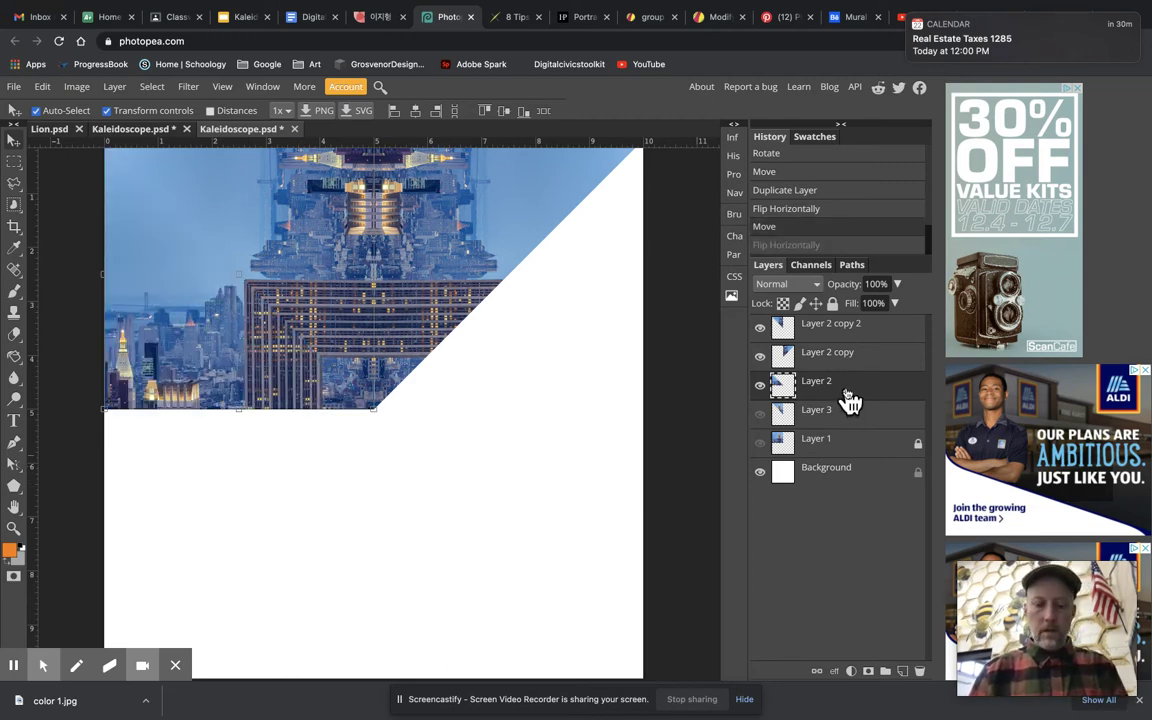
# Duplicate the Layer 2 triangle, flip the copy horizontally and move it into the empty corner of the canvas's upper-right quarter.
pyautogui.hotkey('ctrl', 'j')
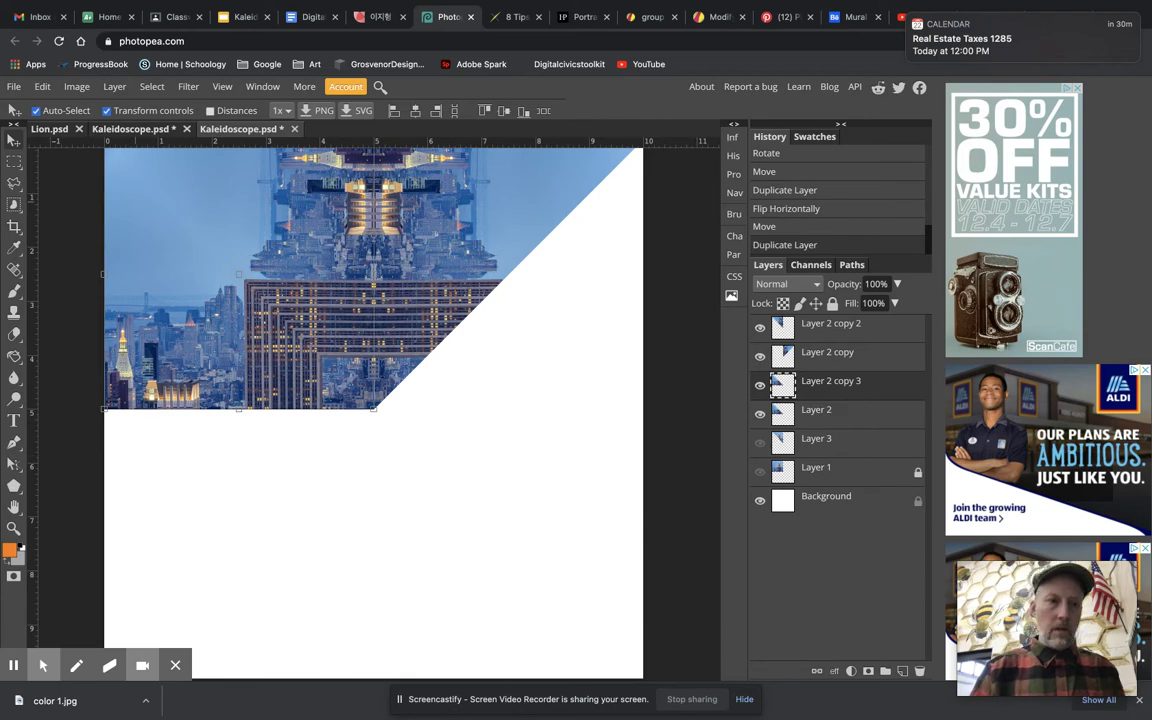
pyautogui.click(42, 86)
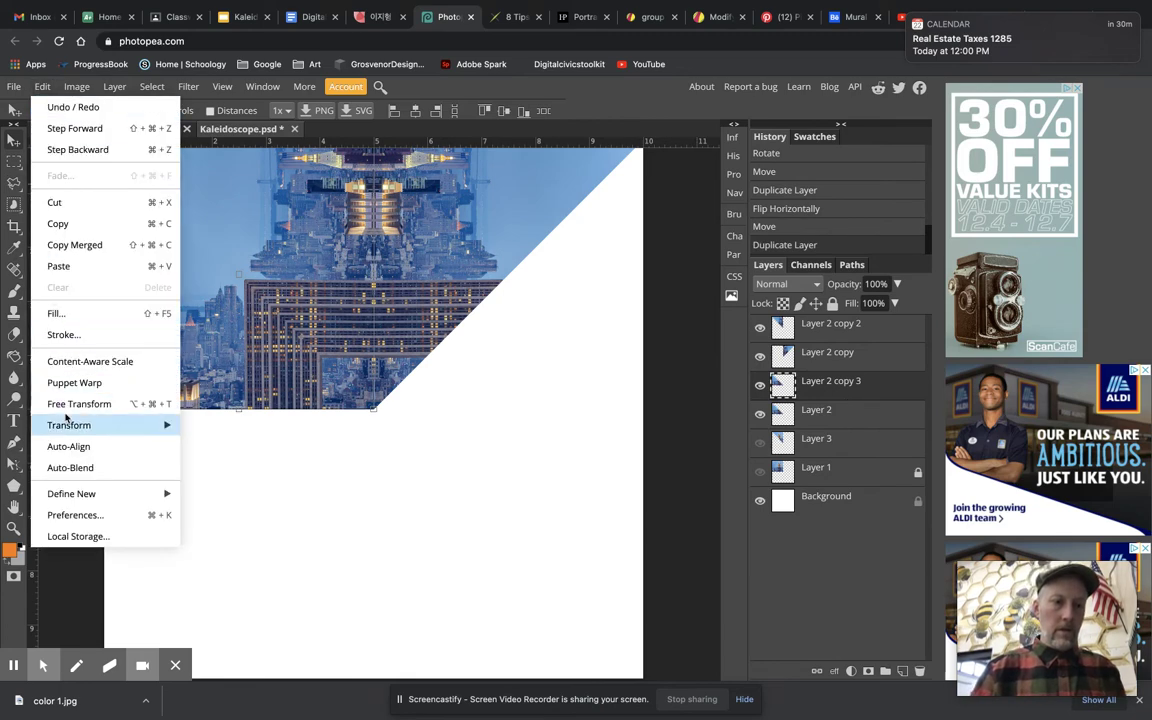
pyautogui.moveTo(73, 420)
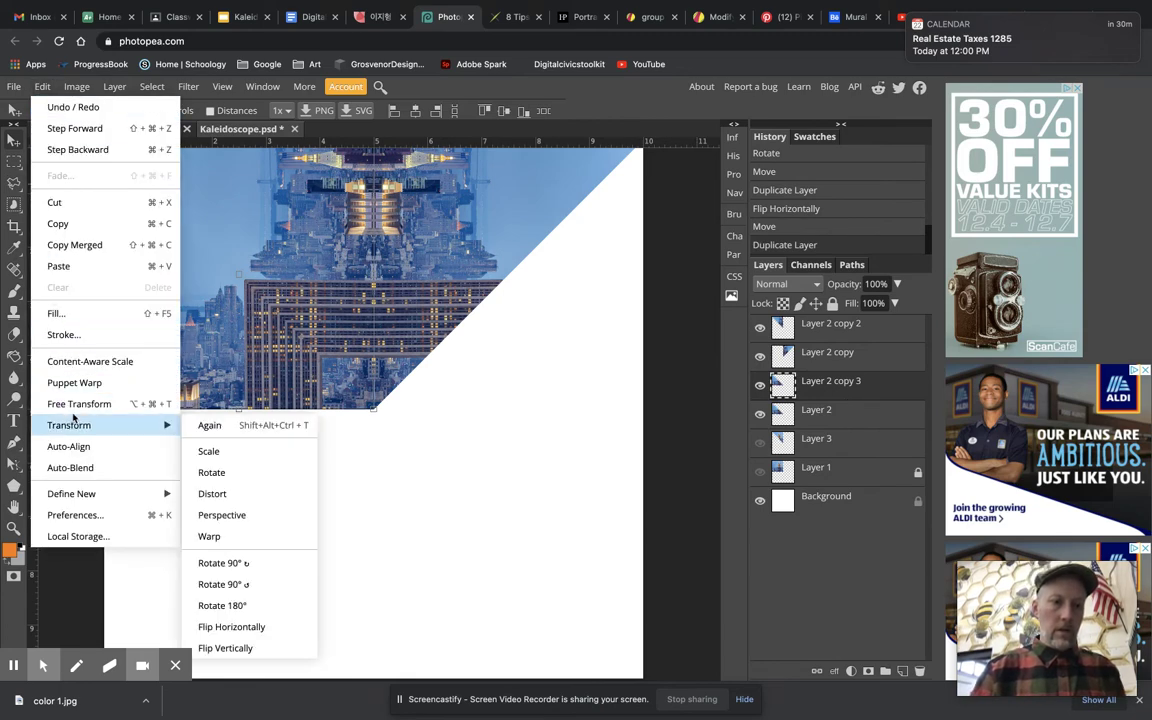
pyautogui.click(236, 627)
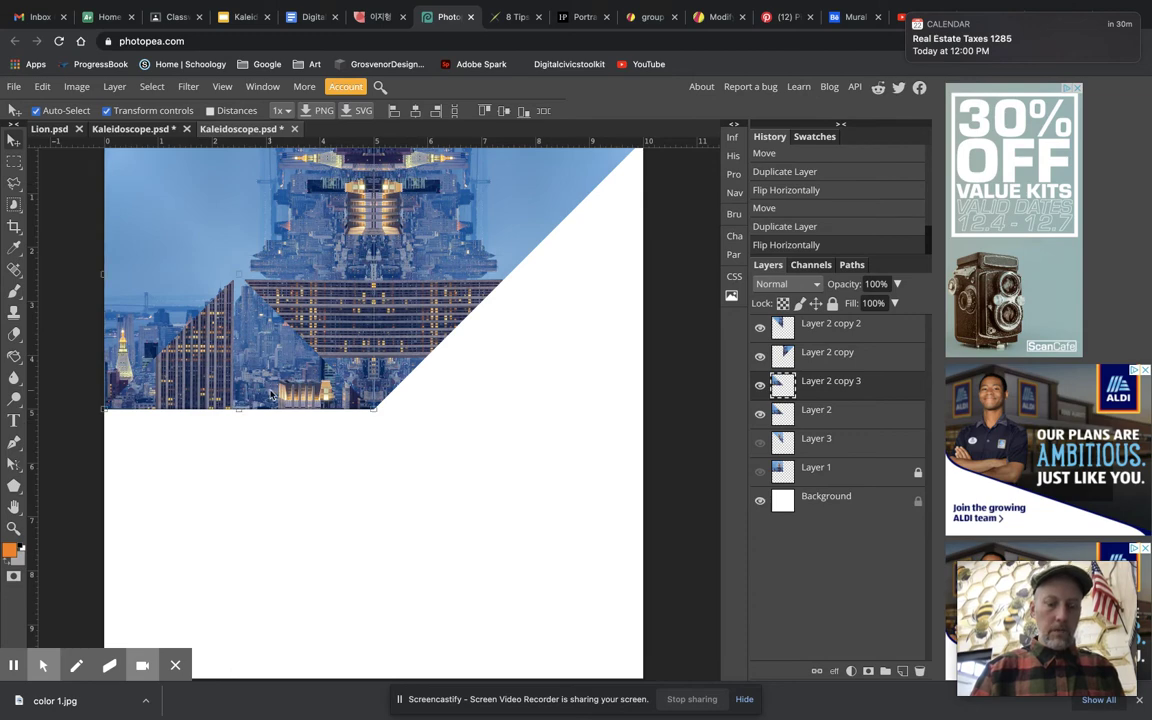
pyautogui.moveTo(270, 395); pyautogui.dragTo(542, 397)
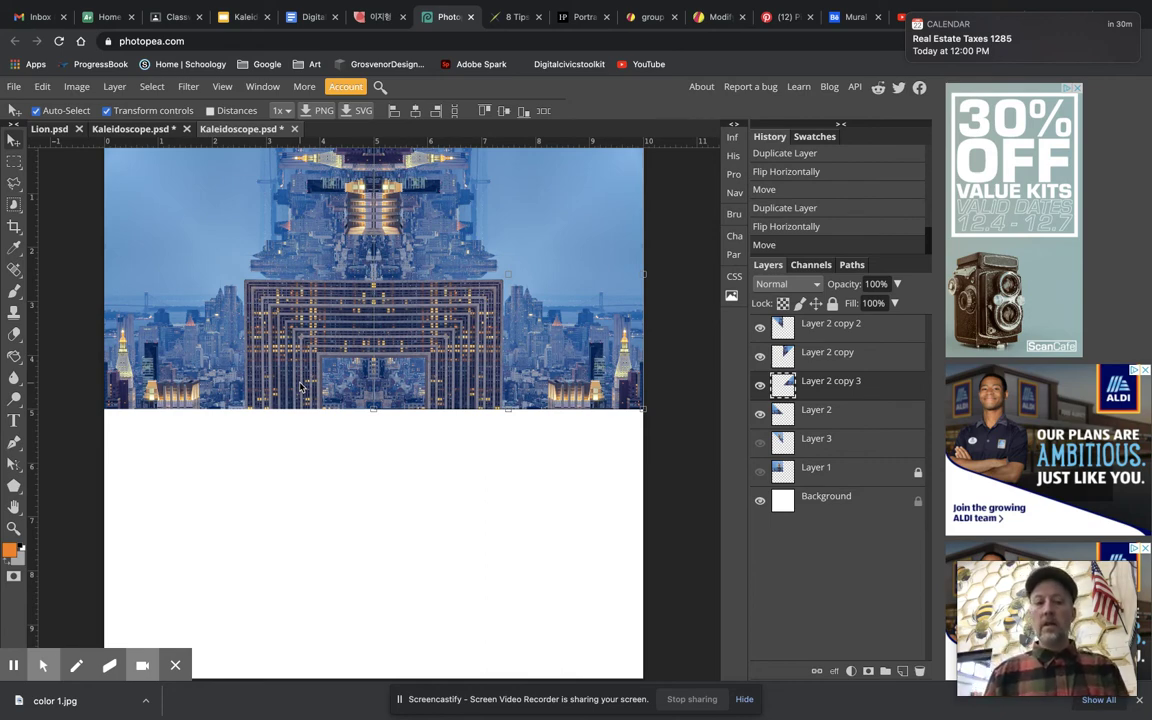
# Group Layer 2 and its three copies into a folder and check it by switching its visibility off and on.
pyautogui.click(848, 424)
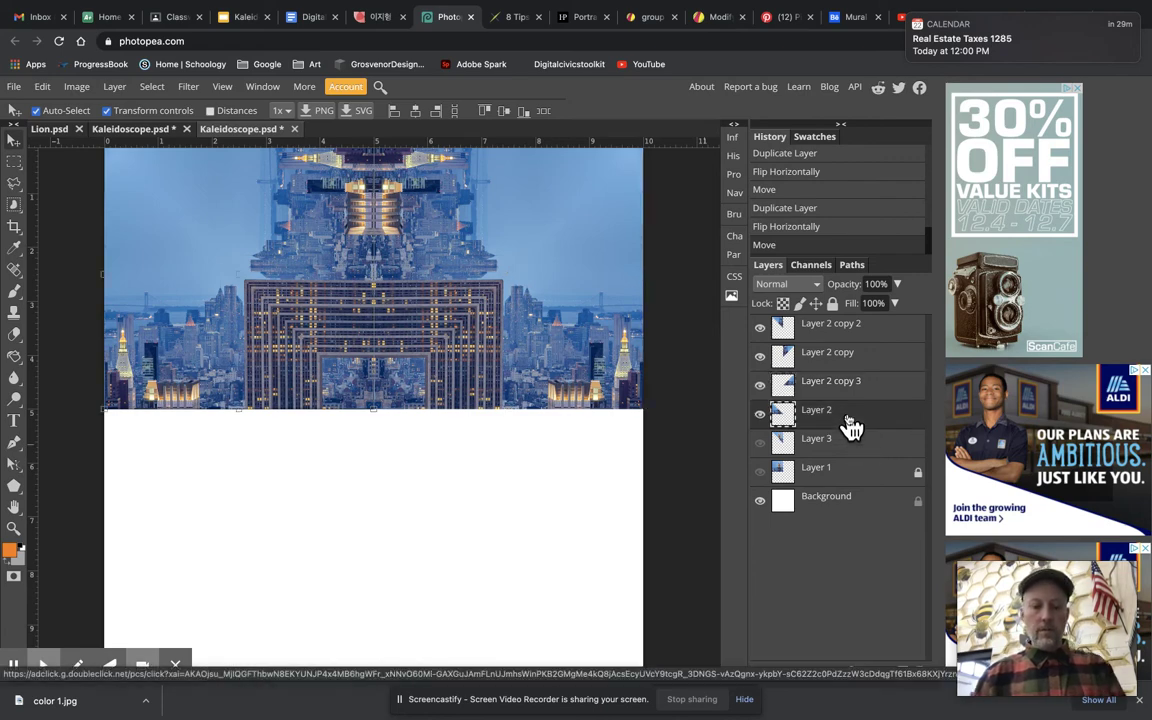
pyautogui.moveTo(848, 424); pyautogui.dragTo(853, 338)
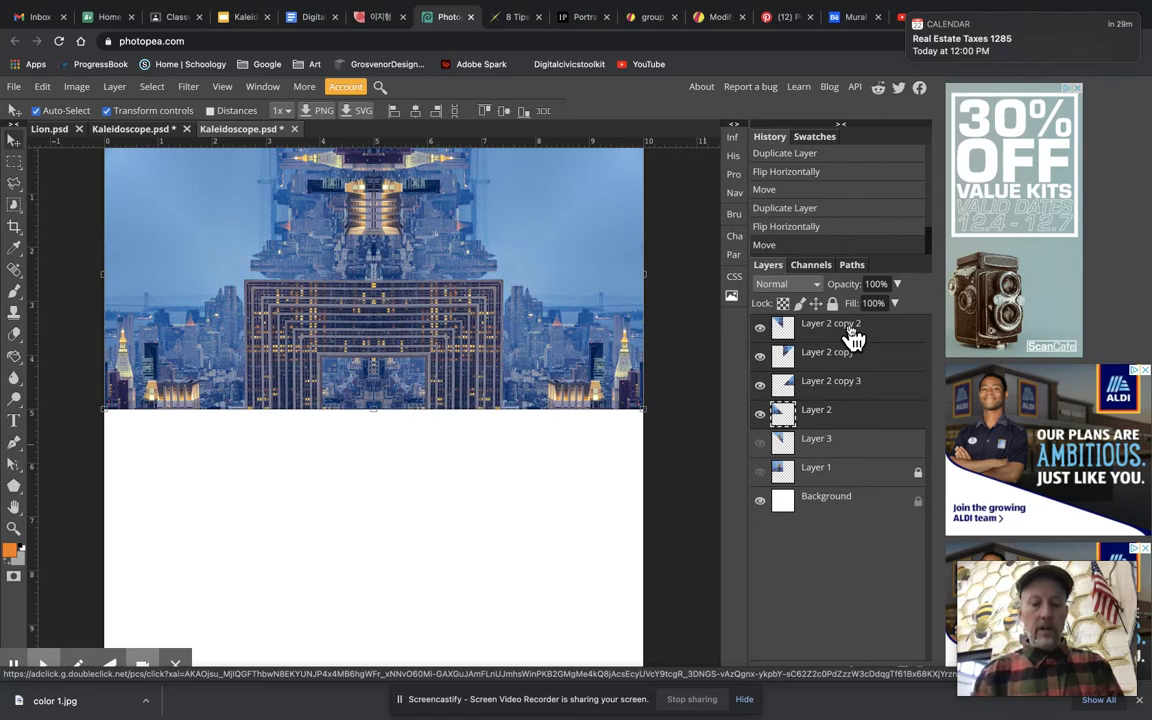
pyautogui.hotkey('ctrl', 'g')
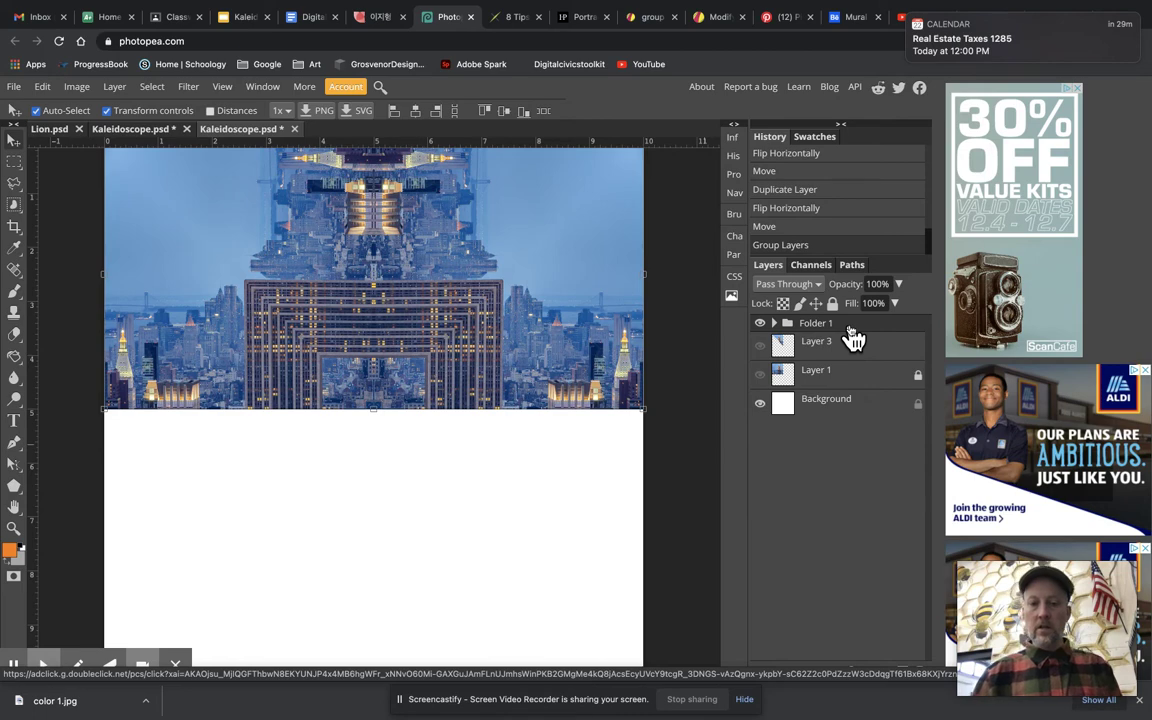
pyautogui.click(760, 324)
pyautogui.click(760, 324)
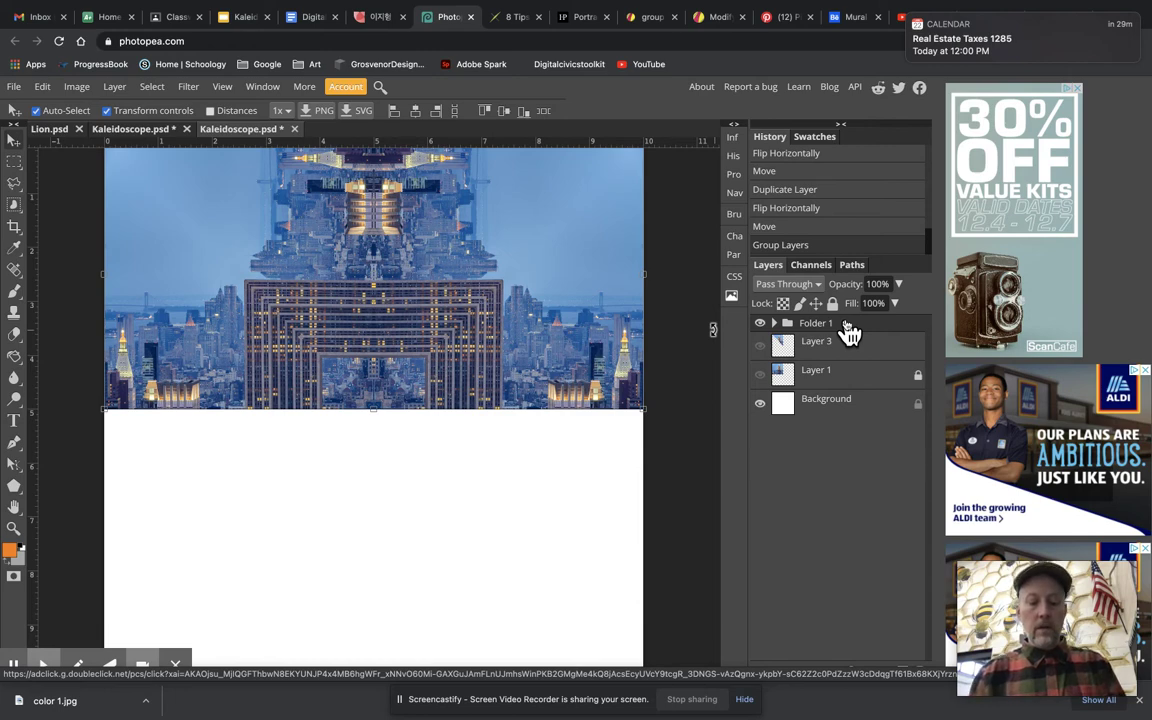
# Duplicate Folder 1 and flip the copy vertically.
pyautogui.hotkey('ctrl', 'j')
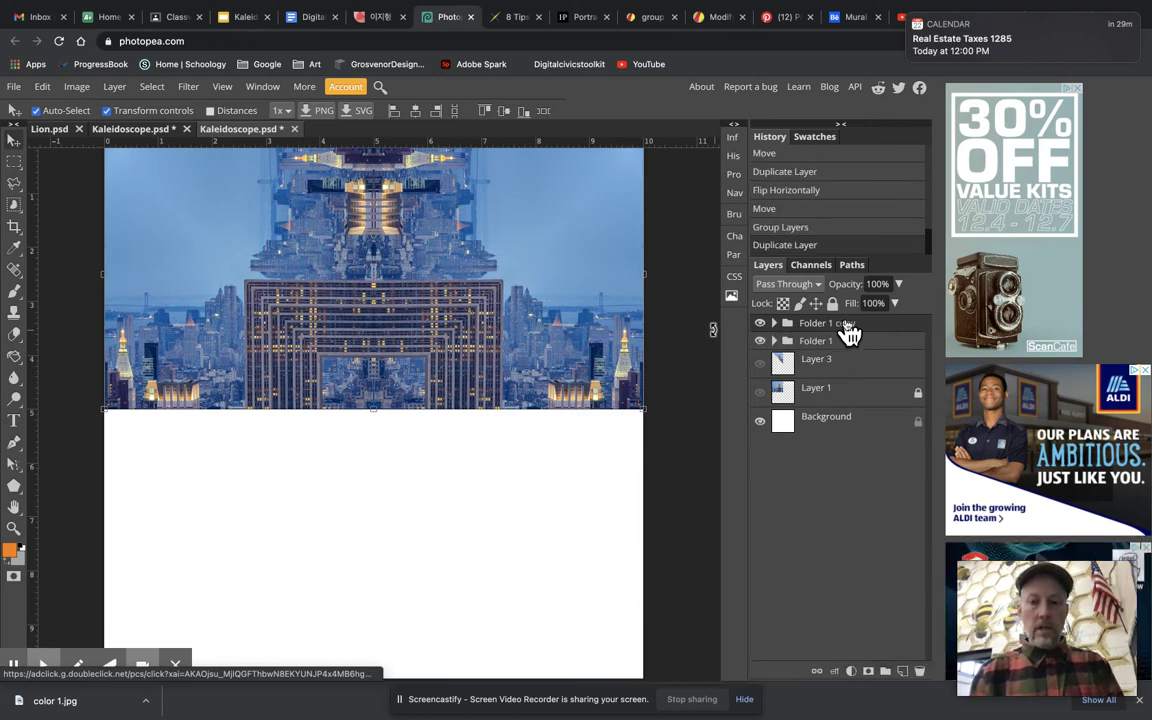
pyautogui.click(44, 87)
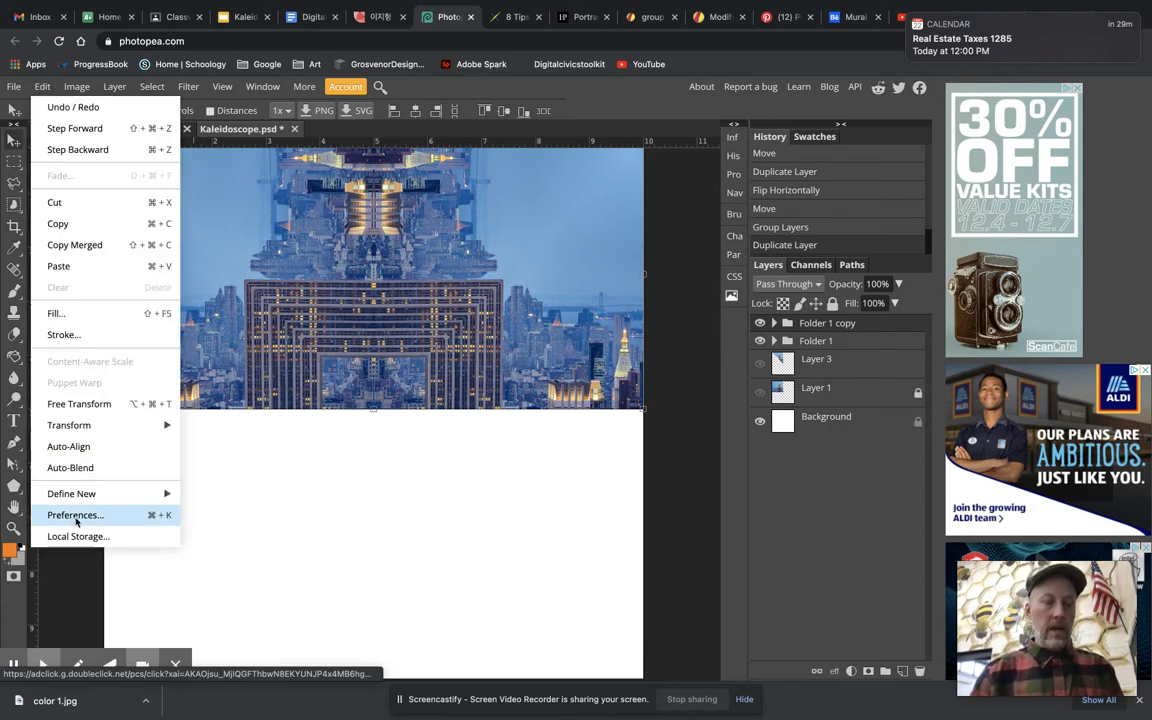
pyautogui.moveTo(182, 425)
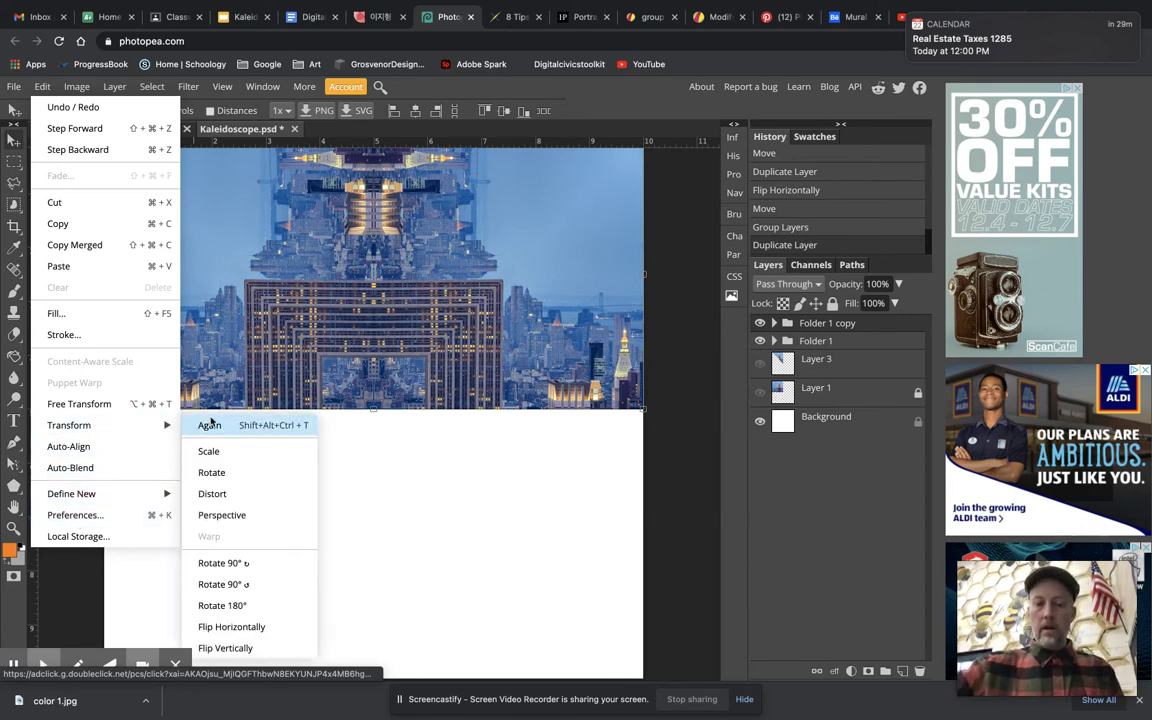
pyautogui.click(226, 649)
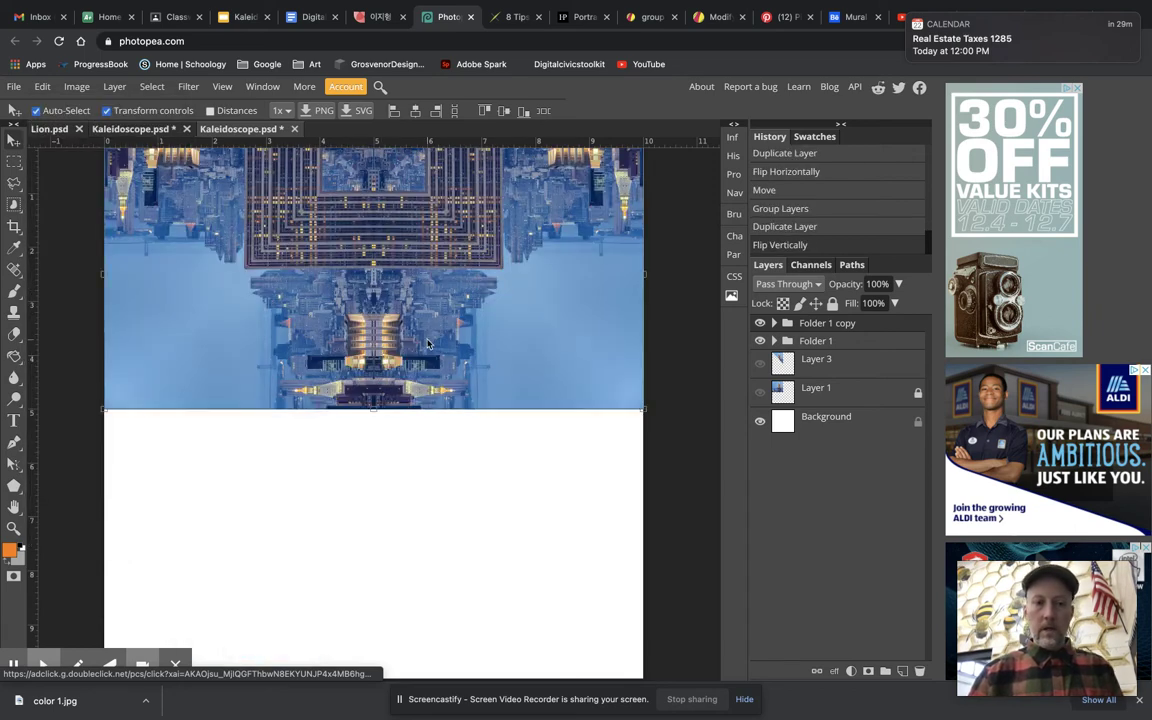
# Undo the stray move of a single triangle, select all four layers in the folder copy and move them together into the canvas's lower half.
pyautogui.moveTo(427, 343); pyautogui.dragTo(437, 487)
pyautogui.hotkey('ctrl', 'z')
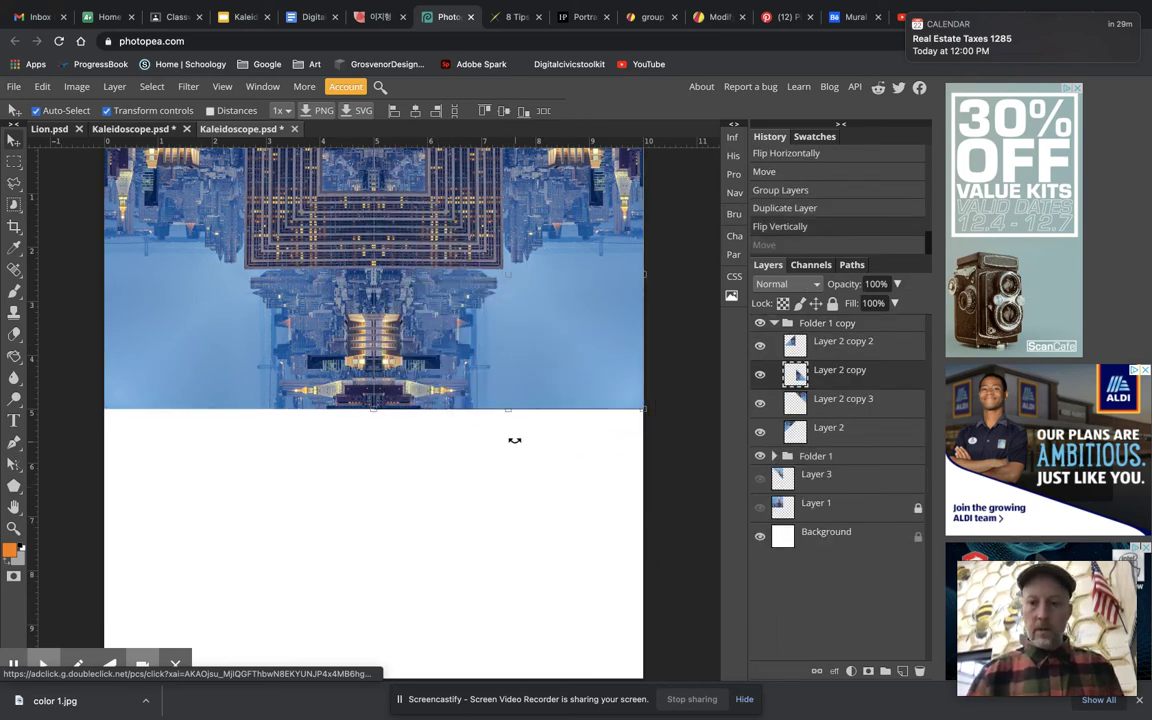
pyautogui.click(860, 350)
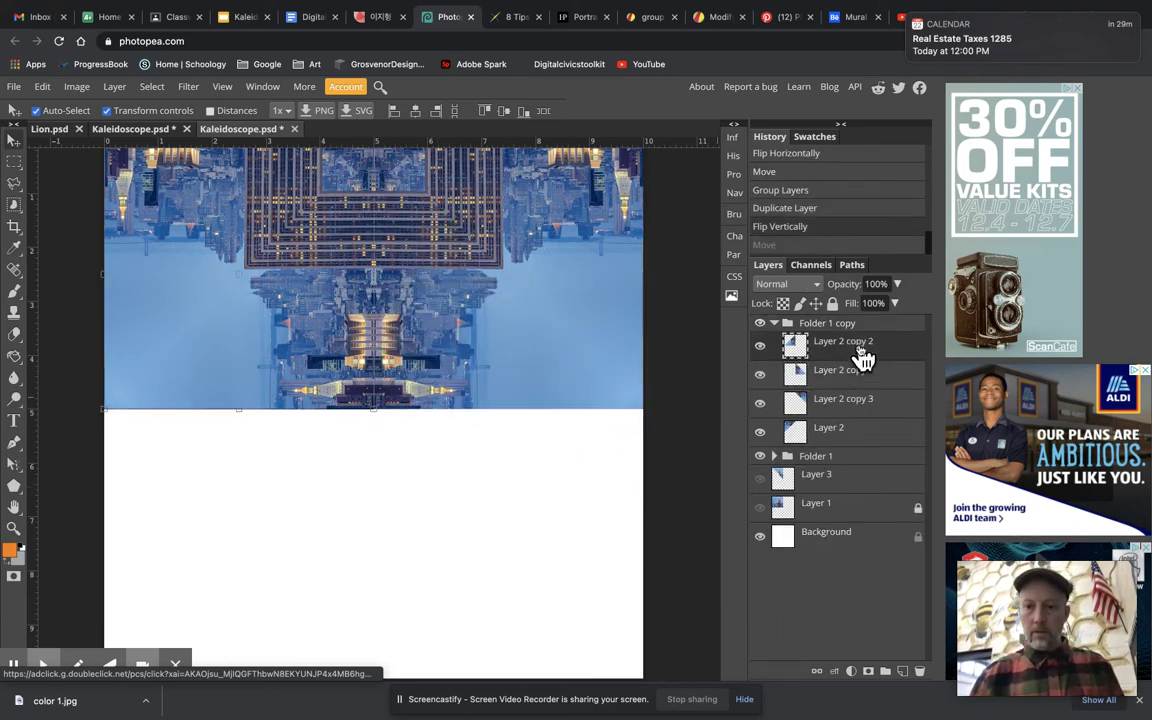
pyautogui.click(864, 434)
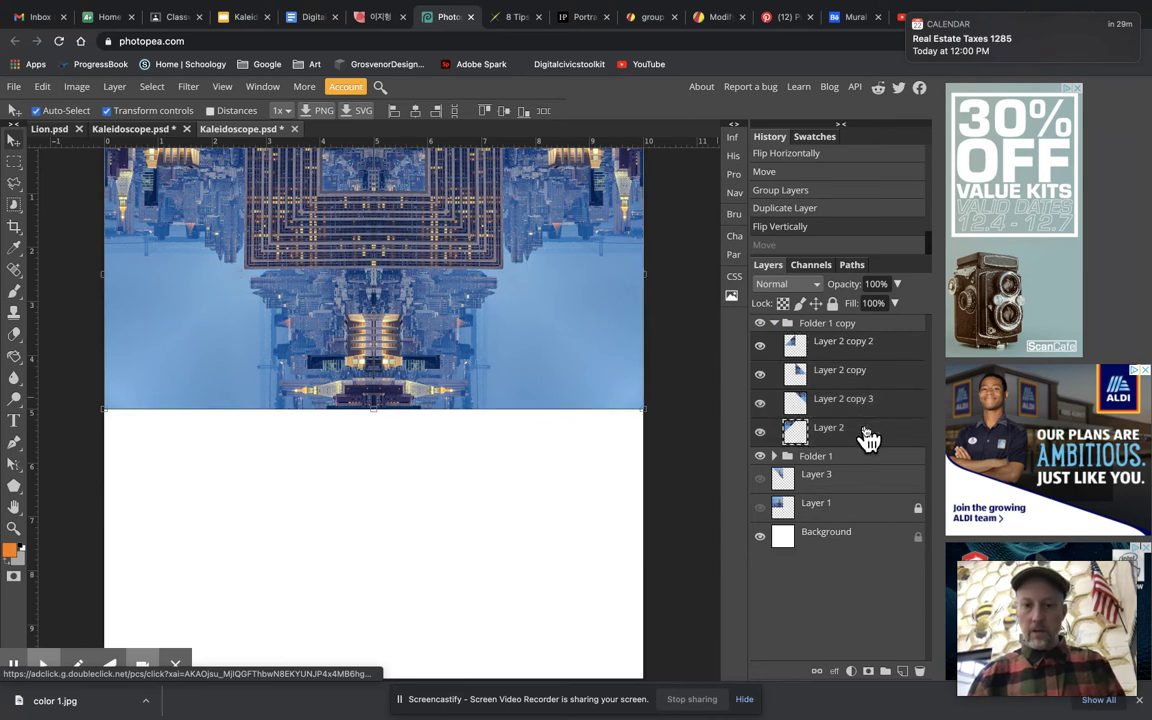
pyautogui.moveTo(560, 370); pyautogui.dragTo(562, 638)
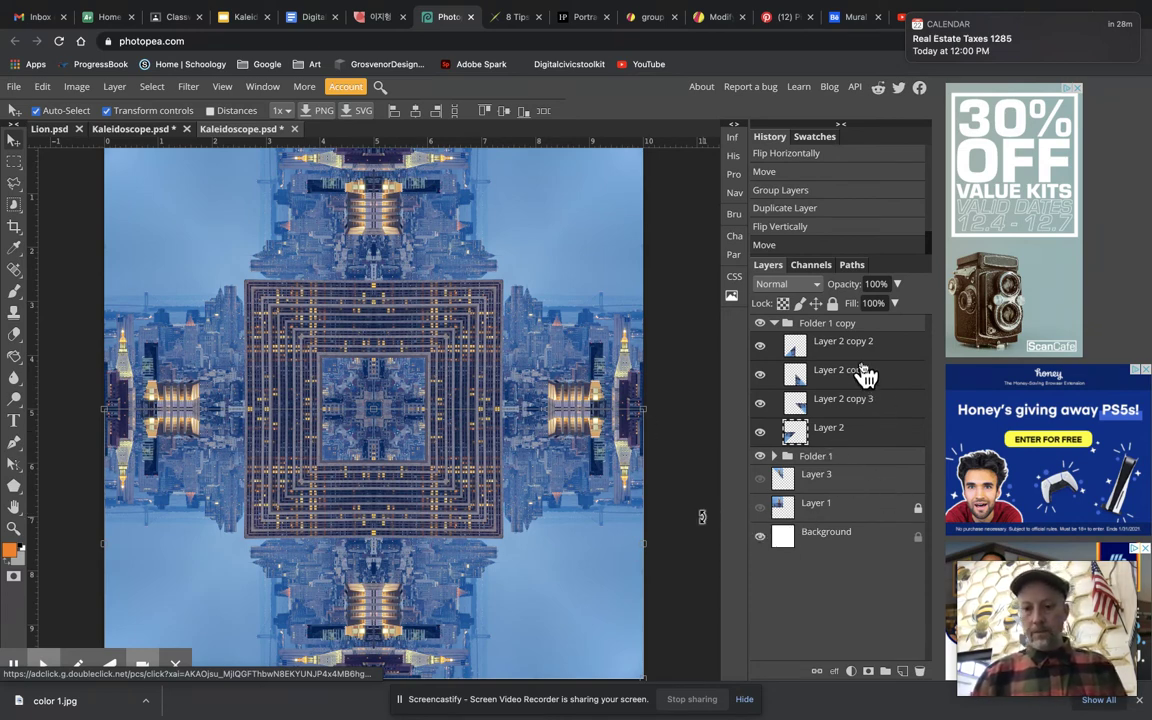
# Collapse the folder copy and lock both Folder 1 copy and Folder 1.
pyautogui.click(775, 324)
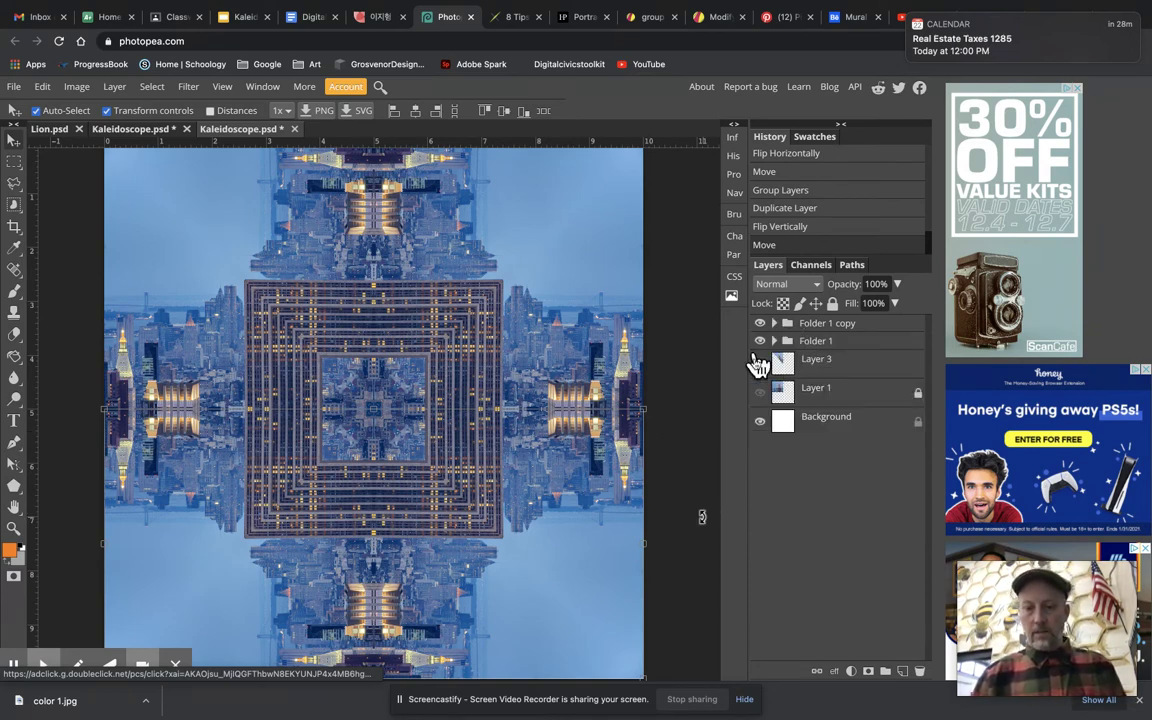
pyautogui.click(866, 326)
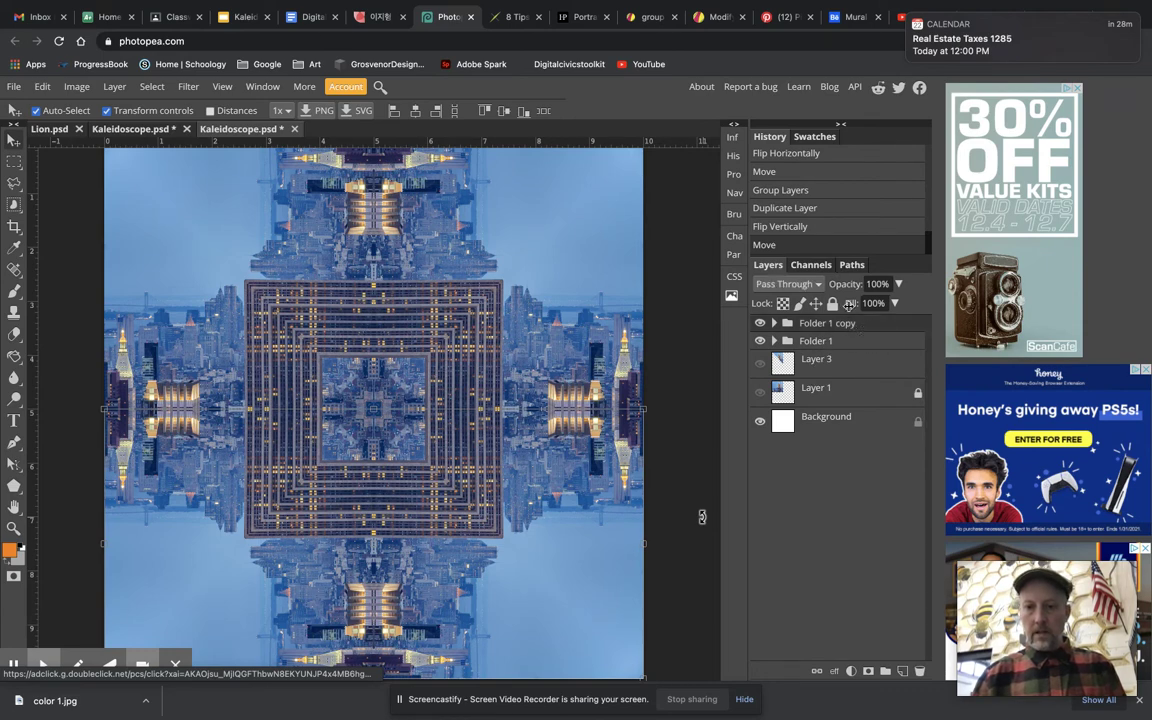
pyautogui.click(832, 303)
pyautogui.click(853, 343)
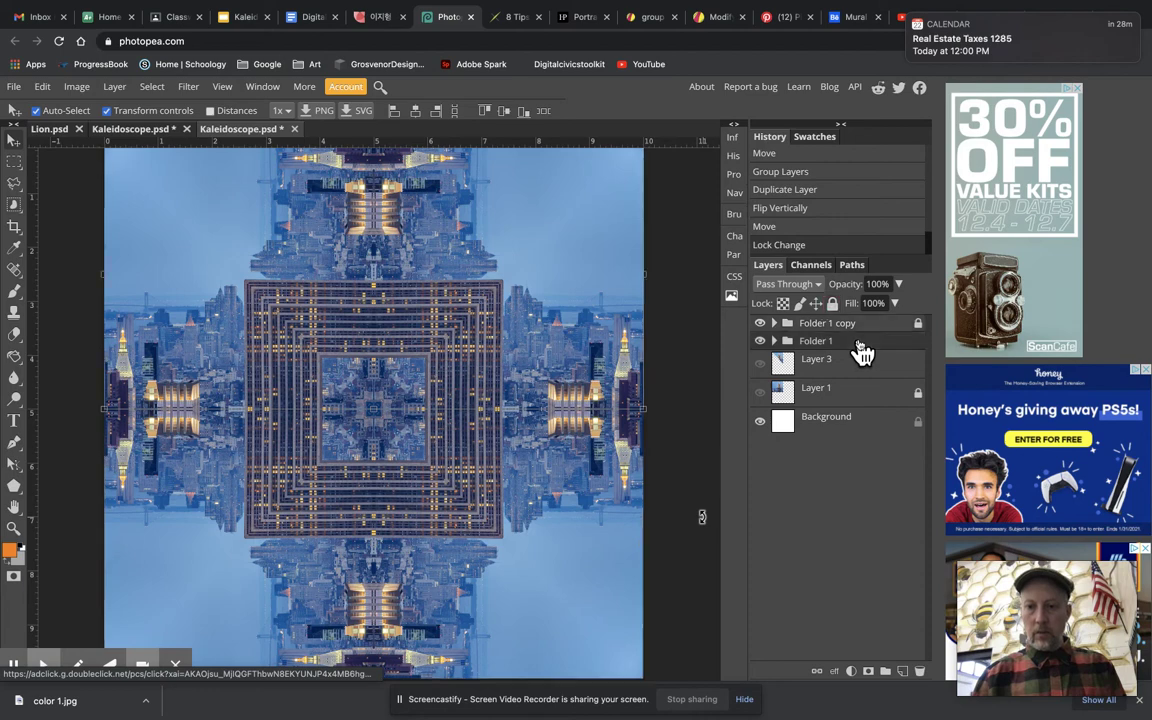
pyautogui.click(832, 303)
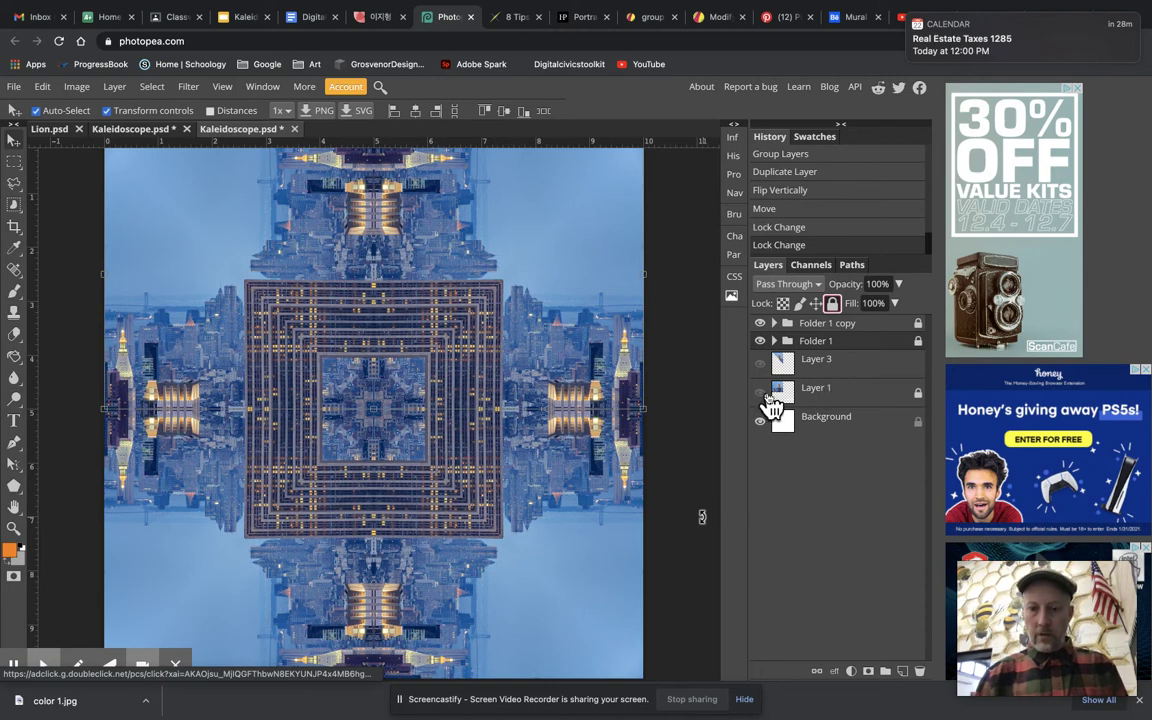
# Make Layer 3 visible and move it above Folder 1 copy at the top of the layer stack.
pyautogui.click(833, 370)
pyautogui.click(761, 364)
pyautogui.moveTo(845, 372); pyautogui.dragTo(845, 338)
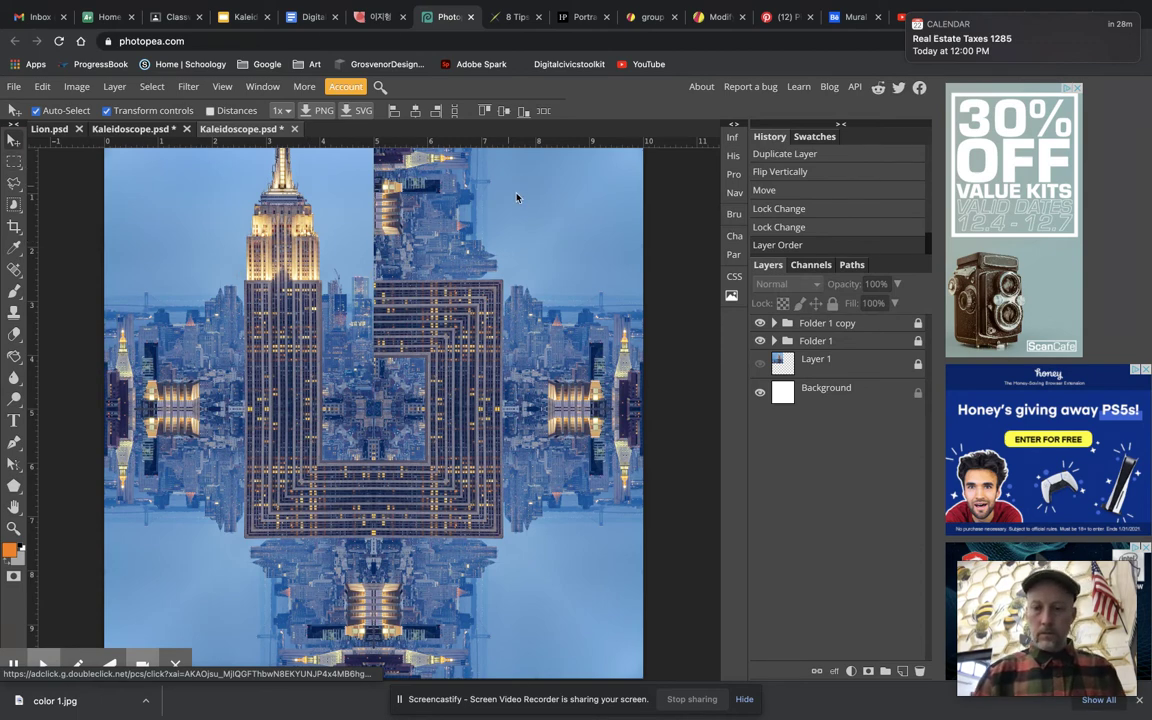
pyautogui.click(775, 324)
pyautogui.click(843, 350)
pyautogui.moveTo(842, 344); pyautogui.dragTo(837, 318)
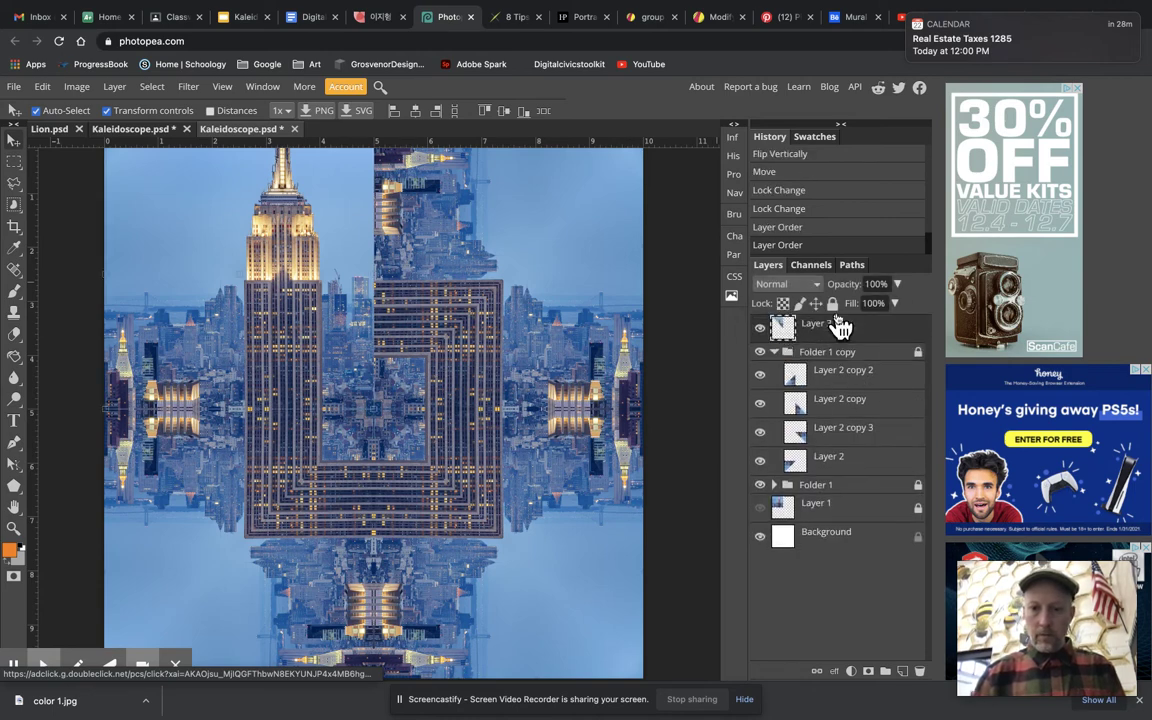
pyautogui.click(774, 352)
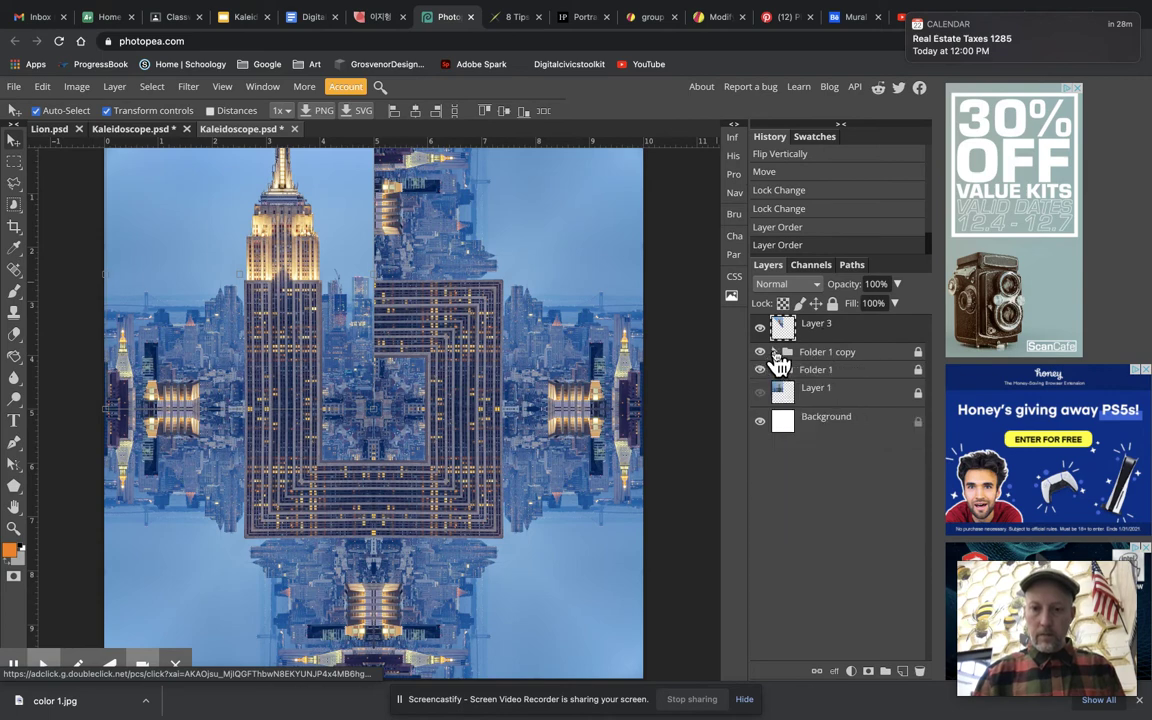
pyautogui.click(760, 327)
pyautogui.click(760, 327)
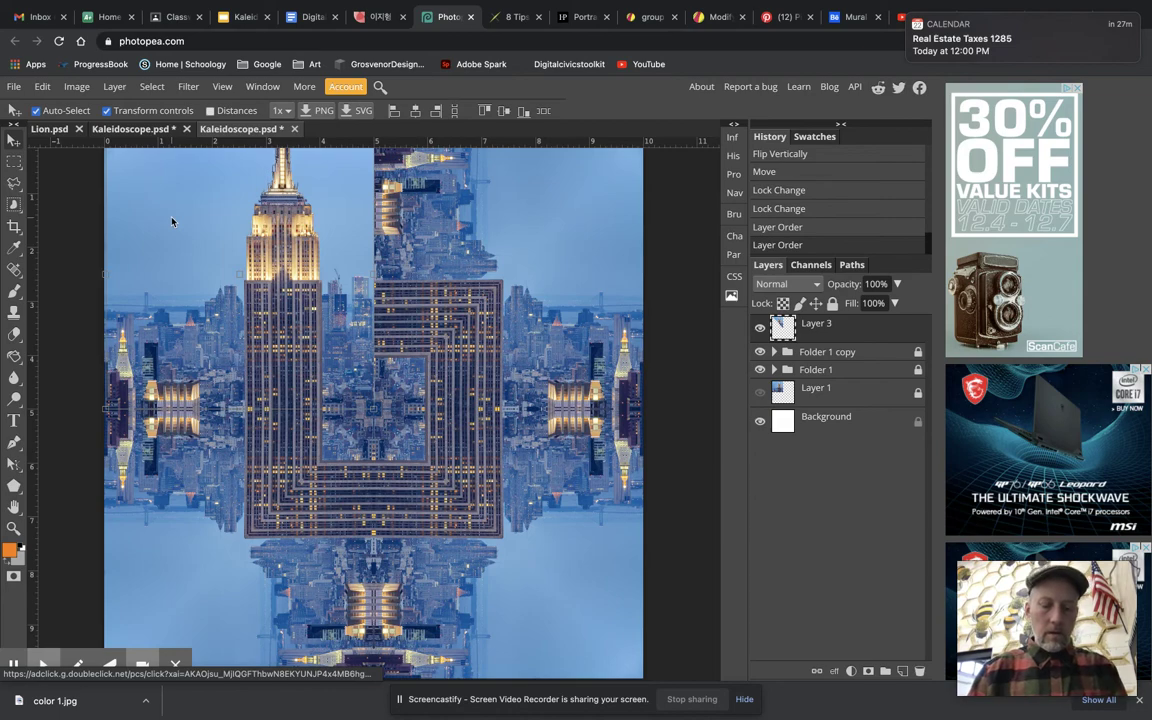
# Scale the Layer 3 triangle down to 39.54%, keeping its inner corner at the canvas centre, and apply the transform.
pyautogui.hotkey('ctrl', '-')
pyautogui.hotkey('ctrl', '-')
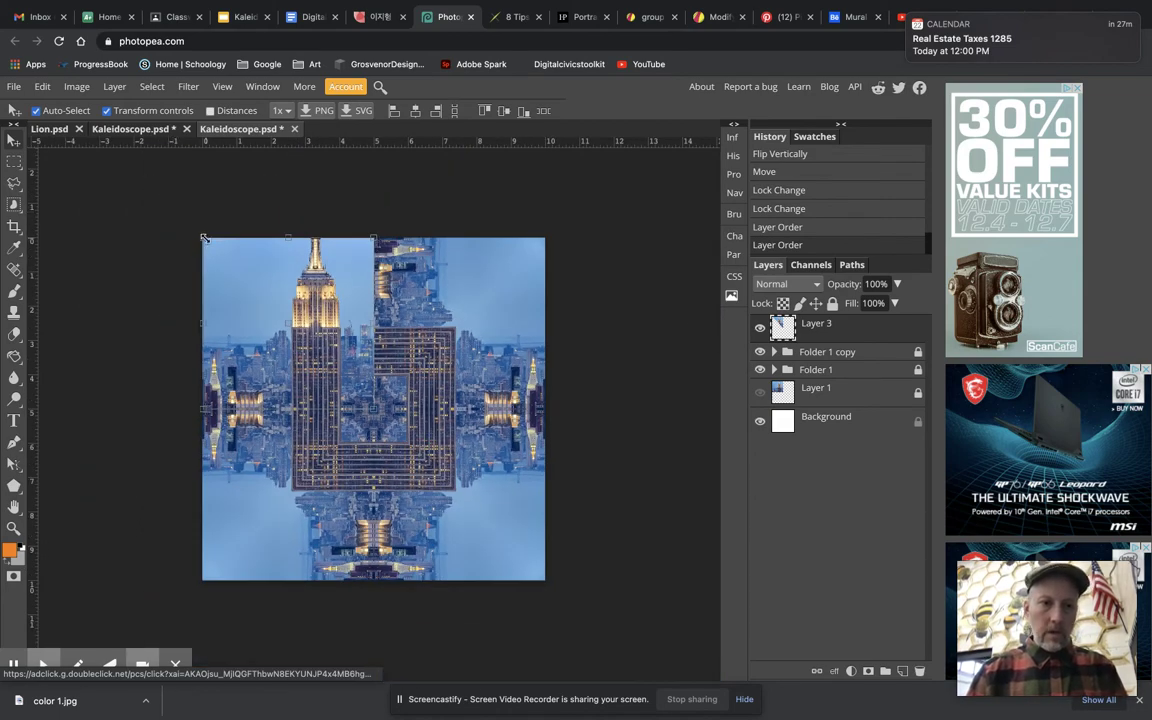
pyautogui.moveTo(203, 239); pyautogui.dragTo(306, 326)
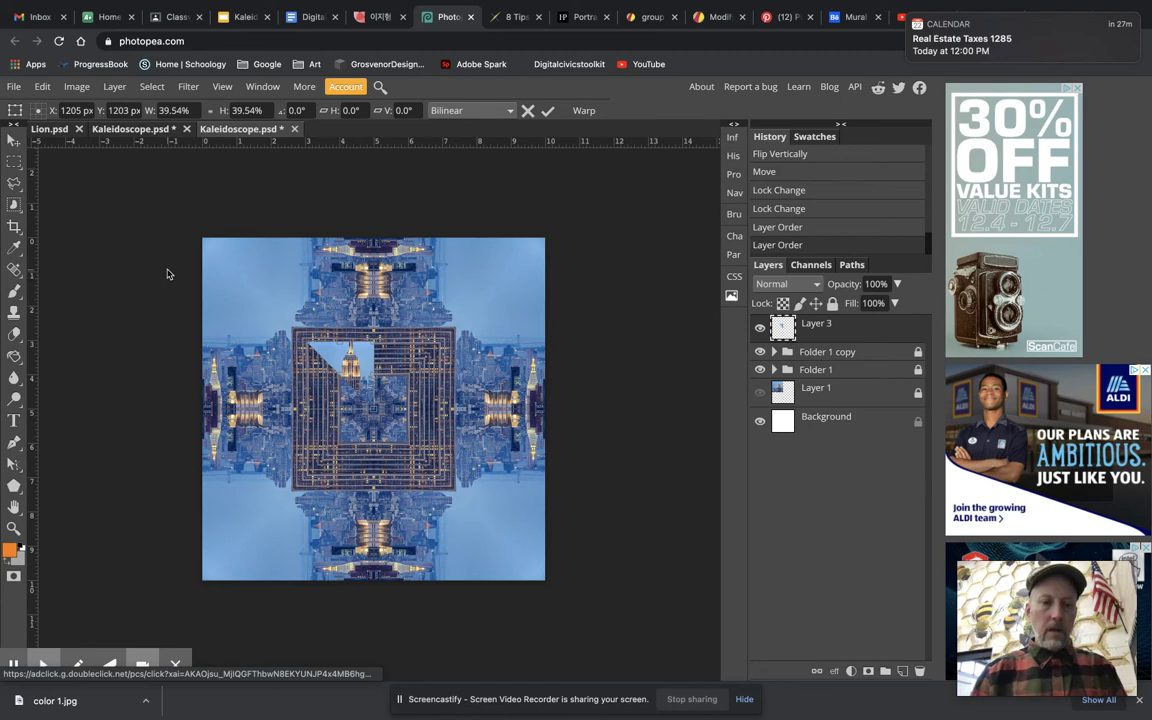
pyautogui.click(835, 335)
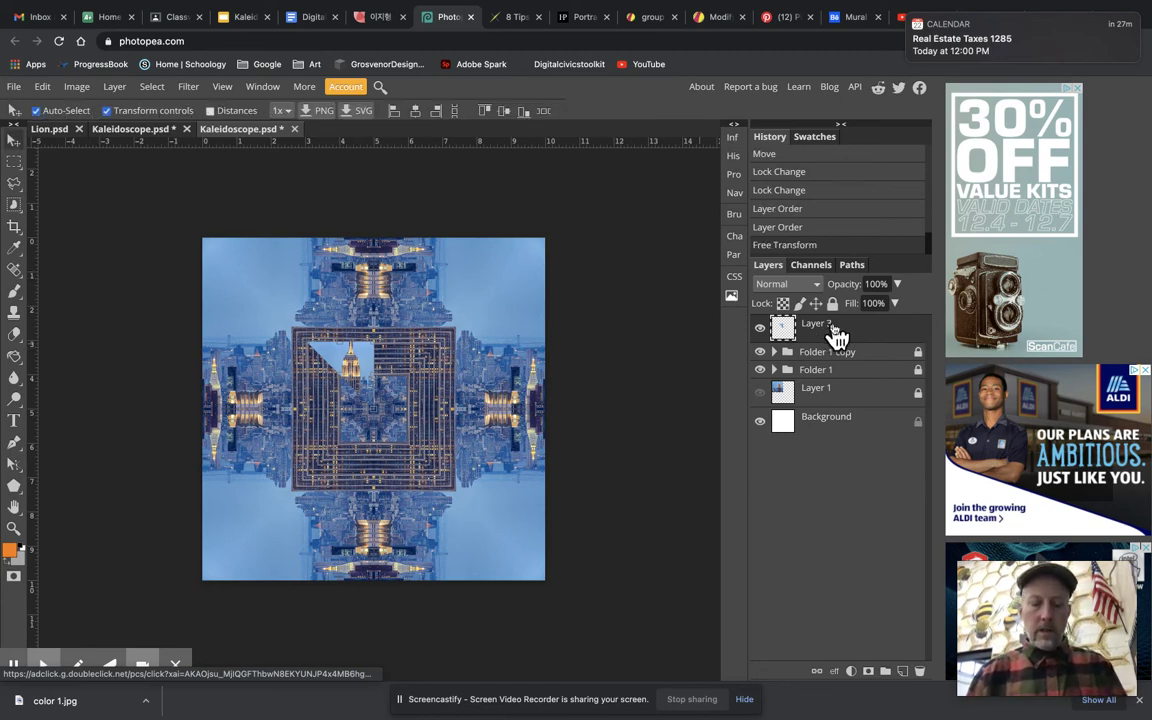
# Place a duplicate of Layer 3, rotated 90° clockwise, directly right of the original in the centre's upper-right quadrant.
pyautogui.hotkey('ctrl', 'j')
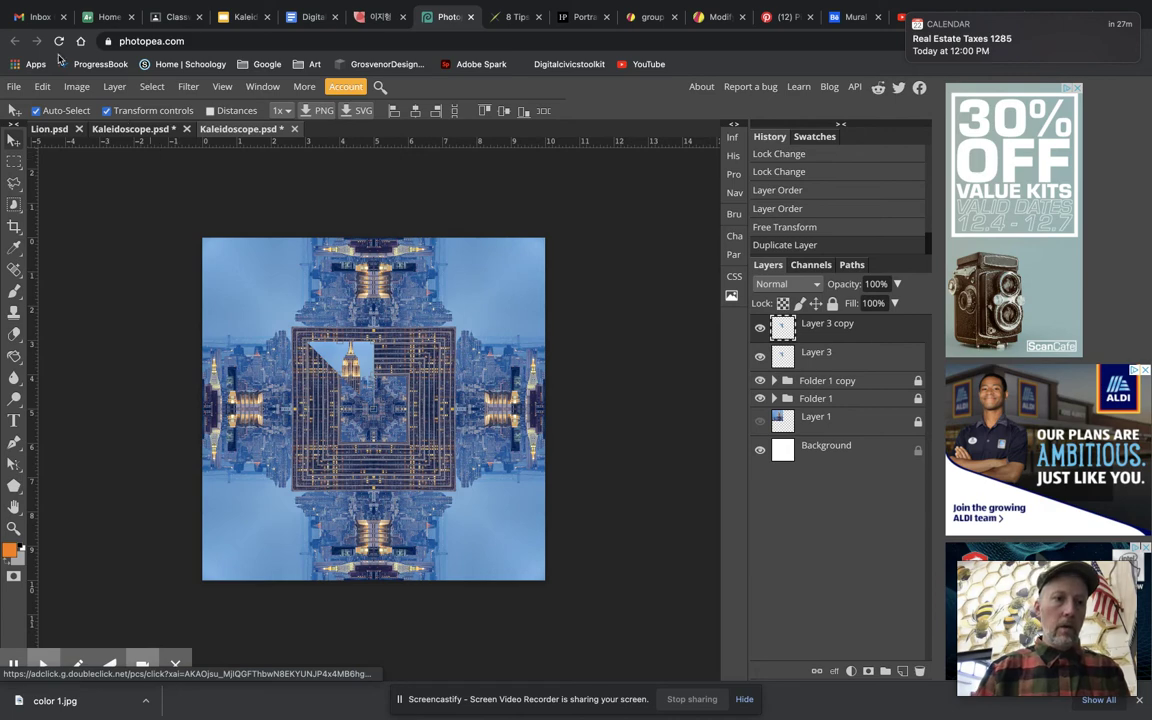
pyautogui.click(42, 86)
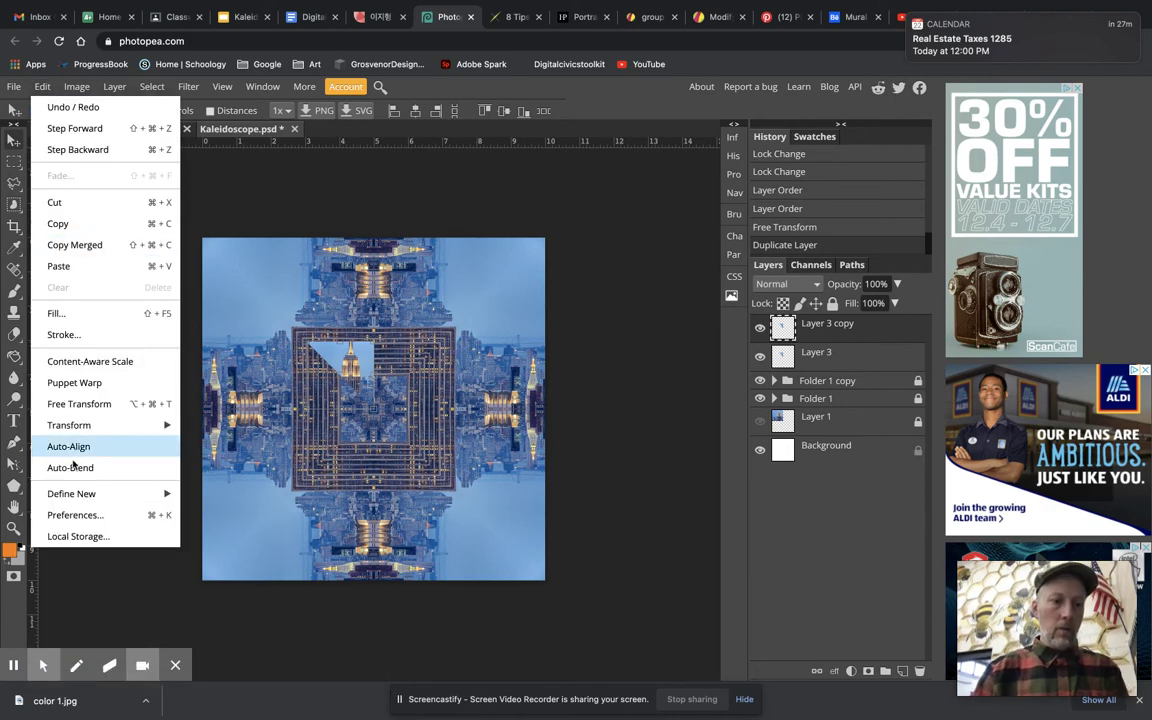
pyautogui.moveTo(75, 425)
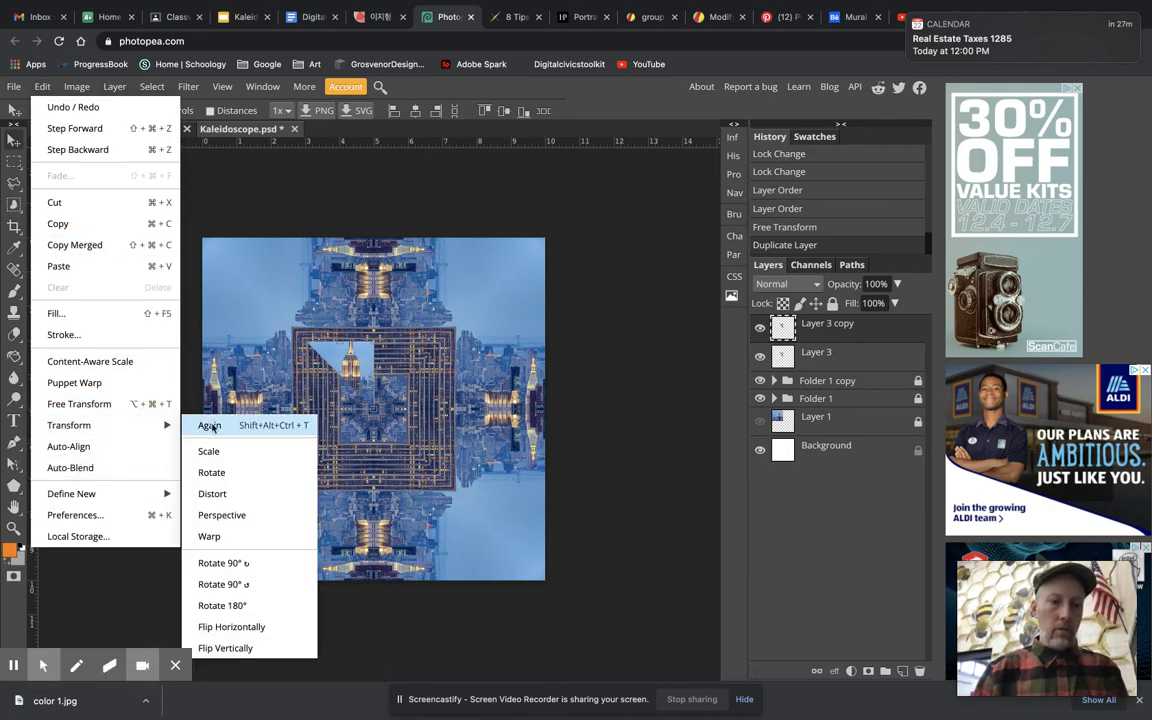
pyautogui.click(224, 563)
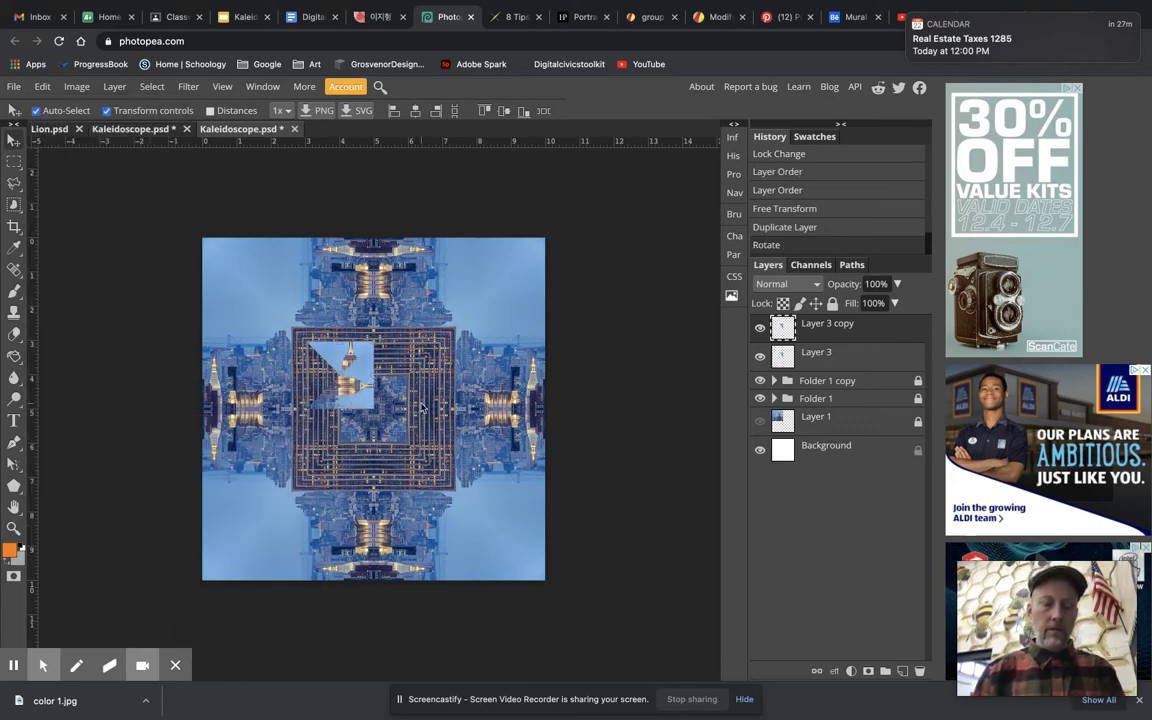
pyautogui.scroll(5, 421, 407)
pyautogui.scroll(-3, 380, 400)
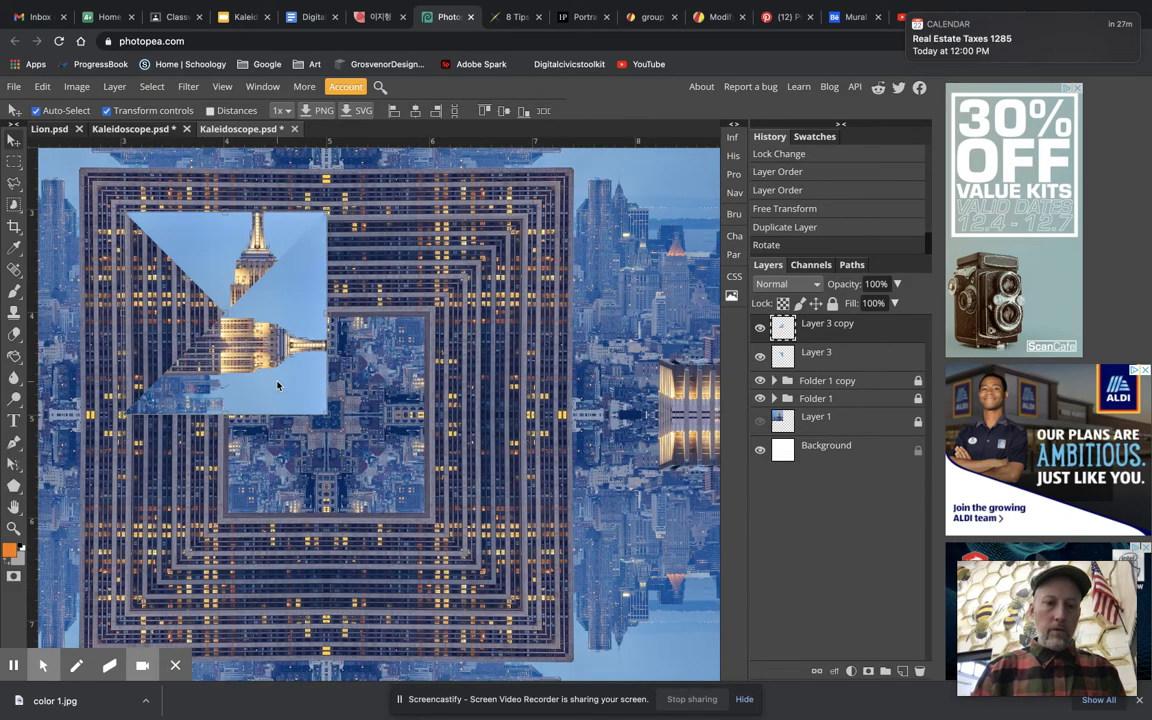
pyautogui.moveTo(278, 386); pyautogui.dragTo(480, 388)
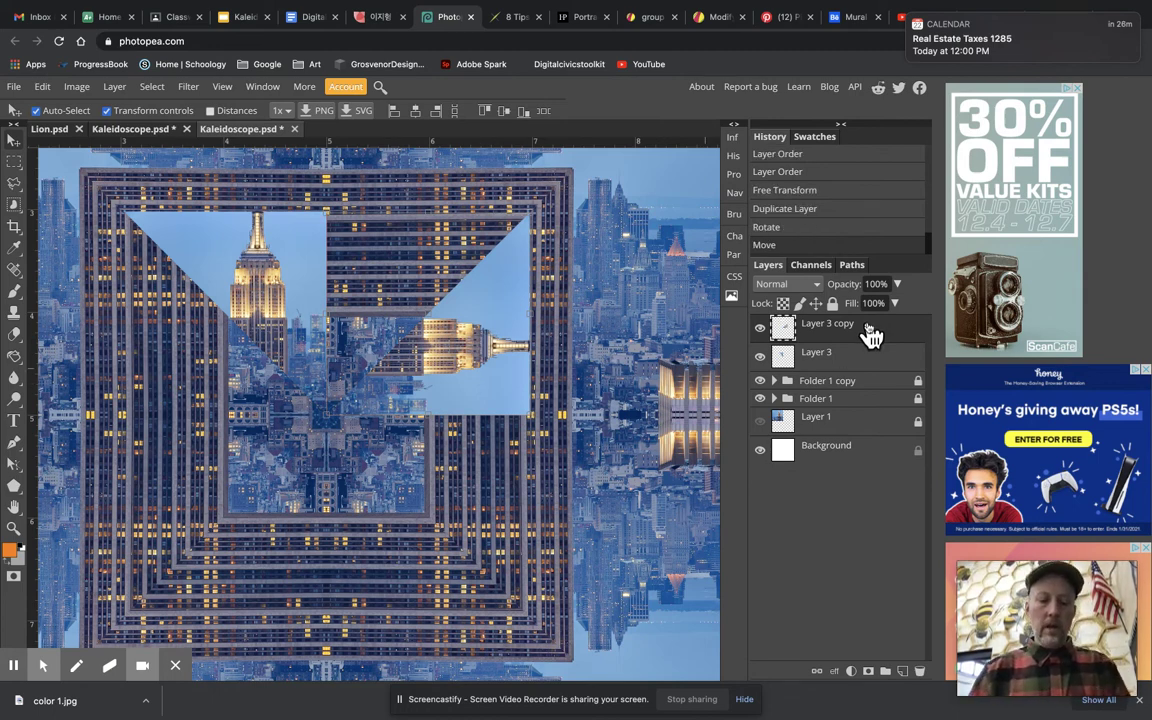
# Place a duplicate of Layer 3 copy, rotated another 90° clockwise, directly below it in the centre's lower-right quadrant.
pyautogui.hotkey('ctrl', 'j')
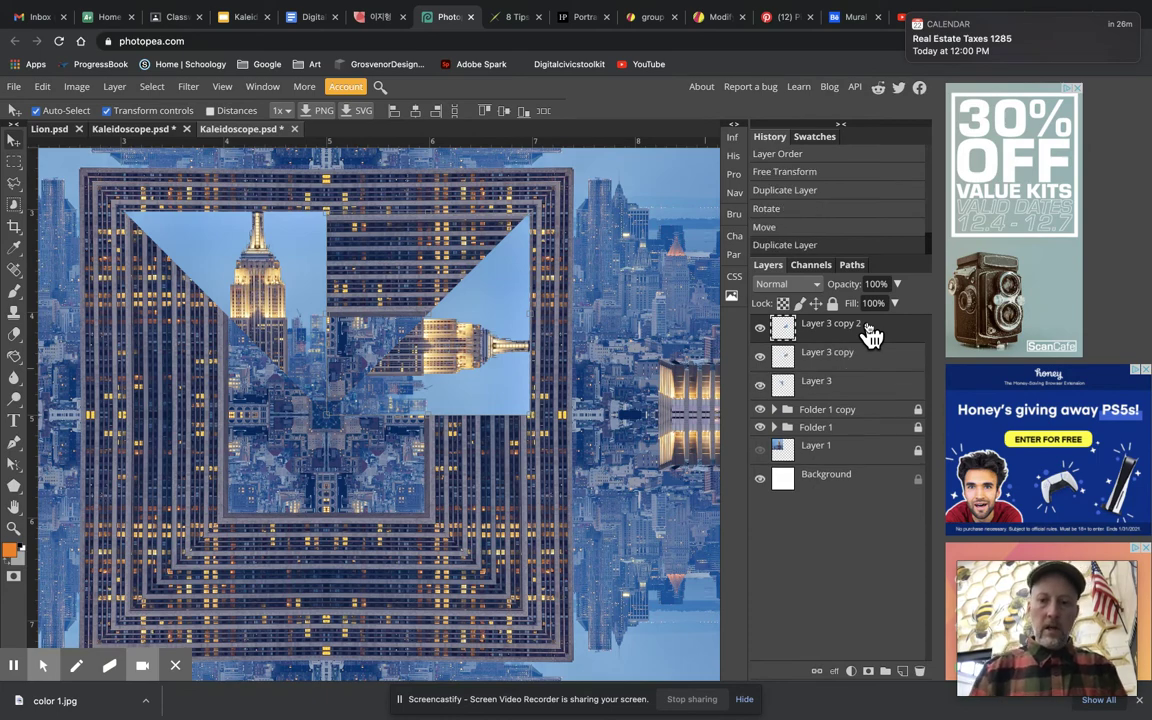
pyautogui.click(42, 87)
pyautogui.moveTo(155, 425)
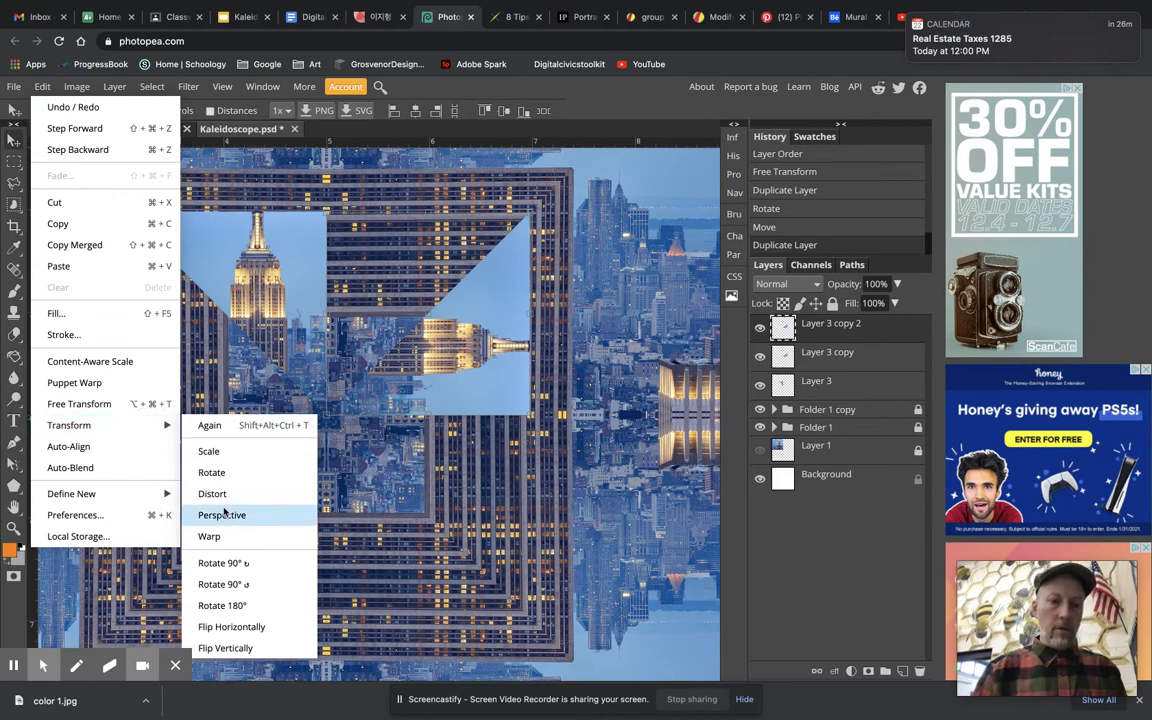
pyautogui.click(232, 564)
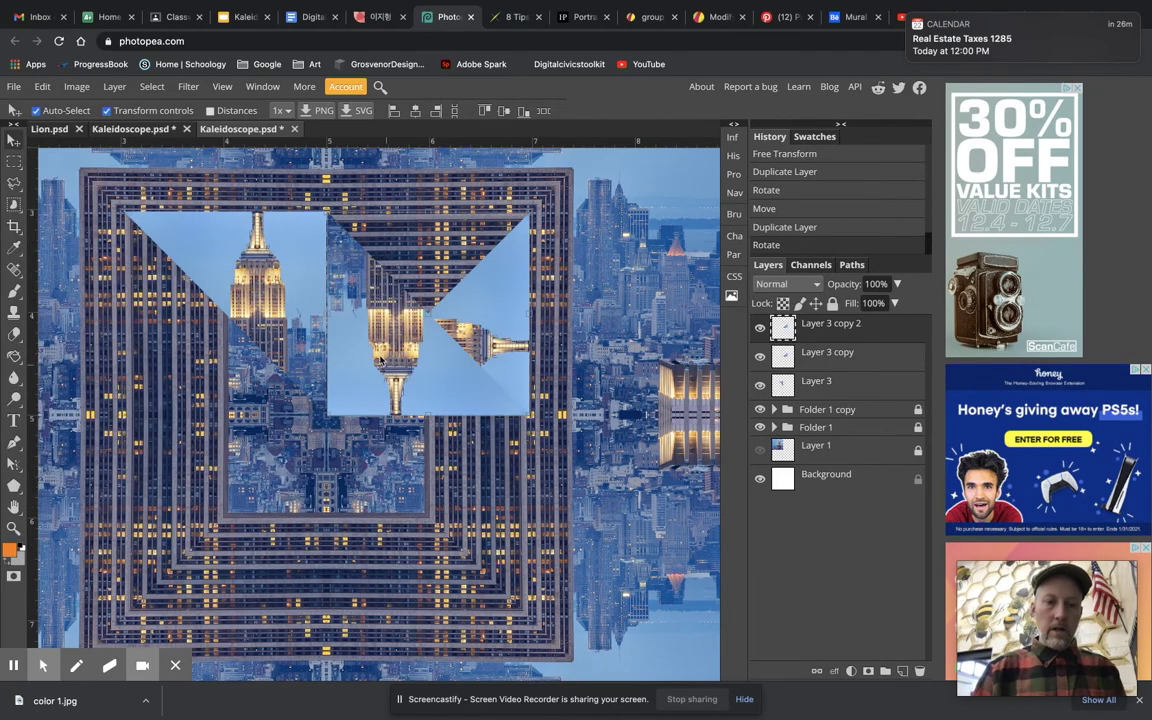
pyautogui.moveTo(370, 393); pyautogui.dragTo(369, 537)
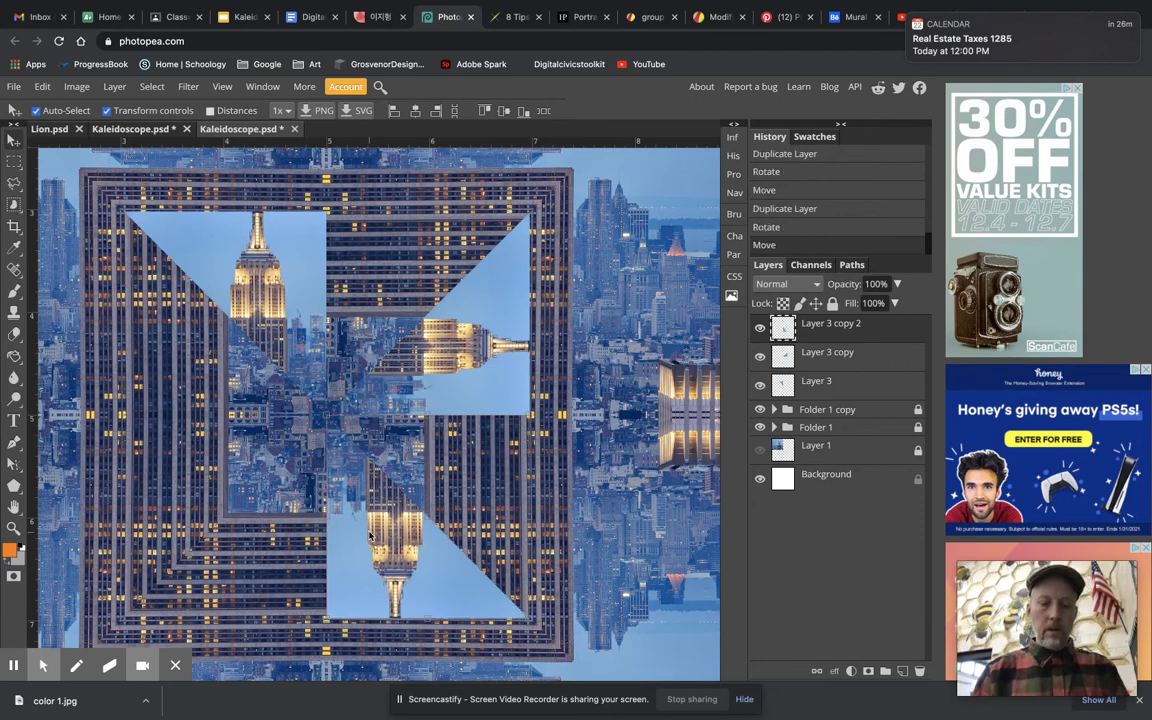
# Place a duplicate of Layer 3 copy 2, rotated 90° clockwise, in the centre's lower-left quadrant and nudge it up to meet the midline.
pyautogui.hotkey('ctrl', 'j')
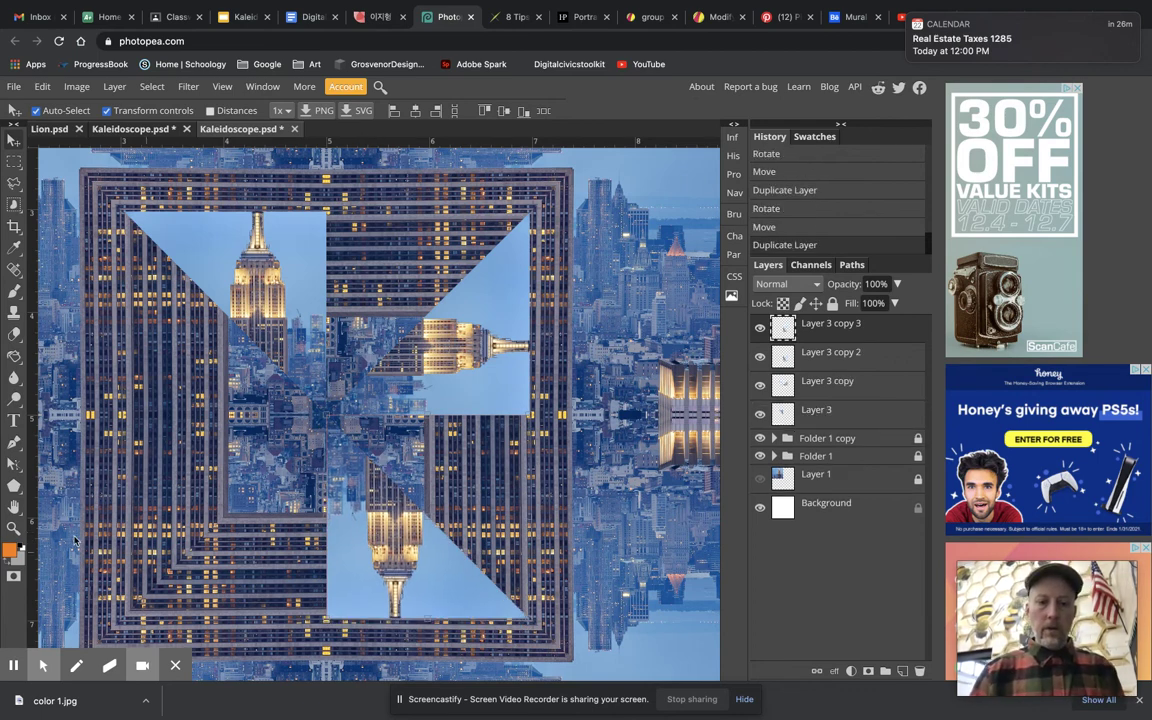
pyautogui.click(42, 86)
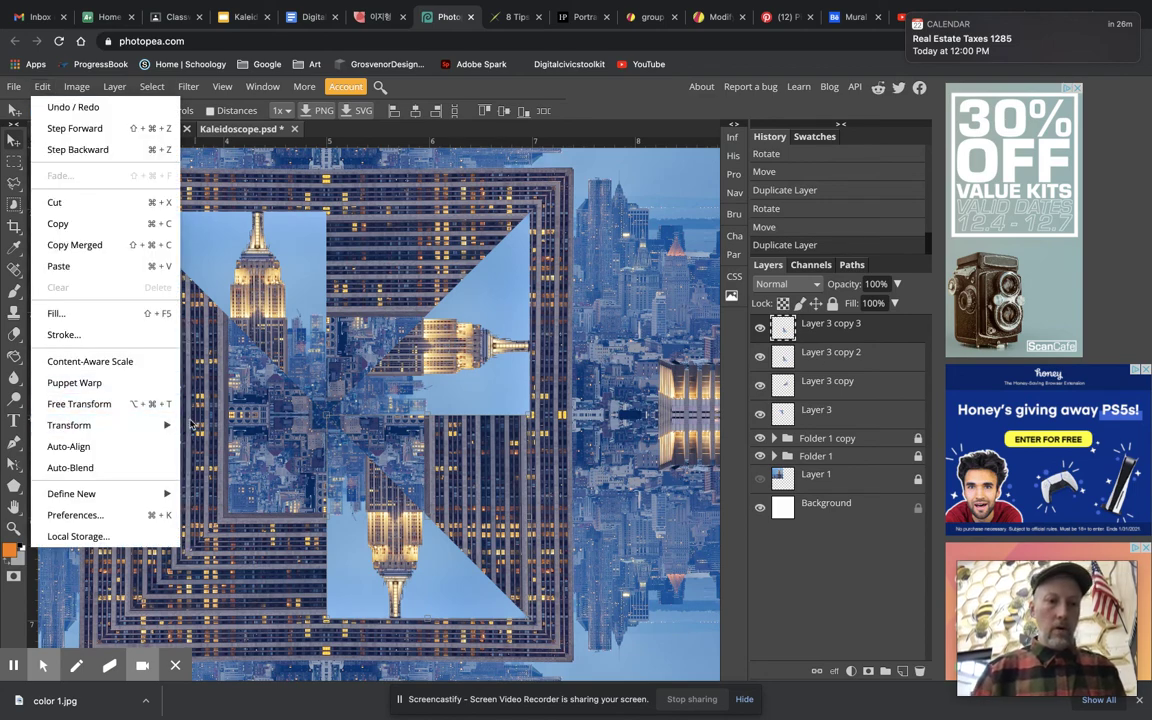
pyautogui.moveTo(150, 425)
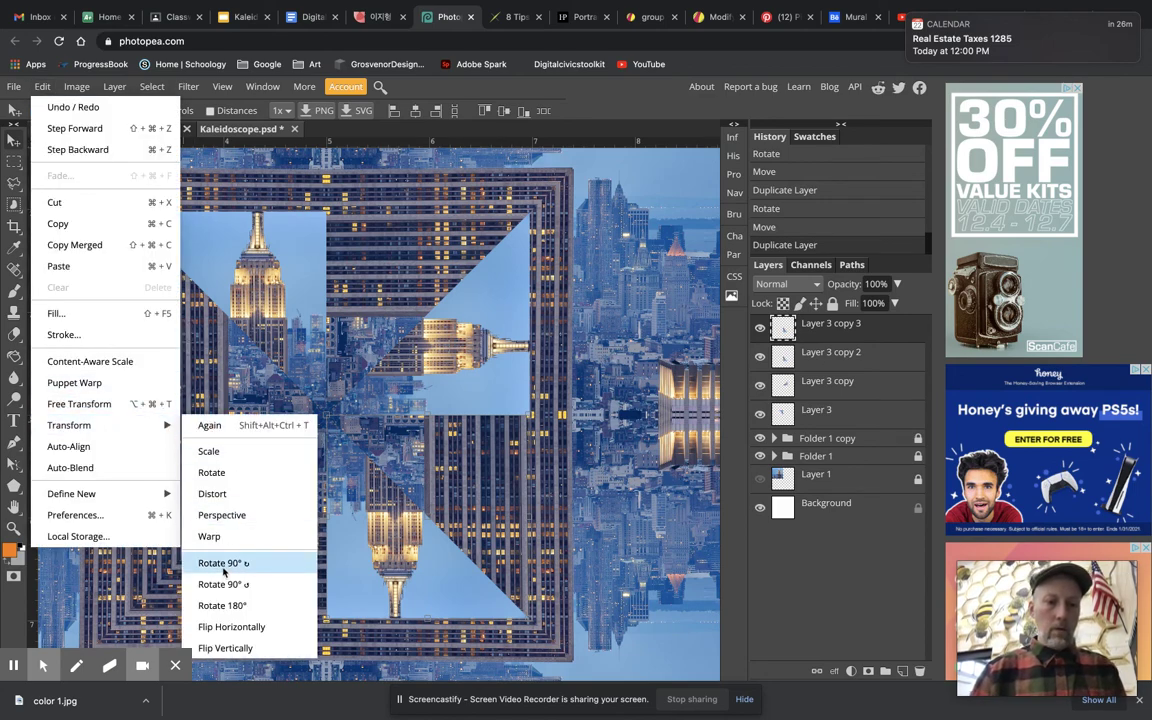
pyautogui.click(220, 563)
pyautogui.moveTo(340, 445); pyautogui.dragTo(173, 495)
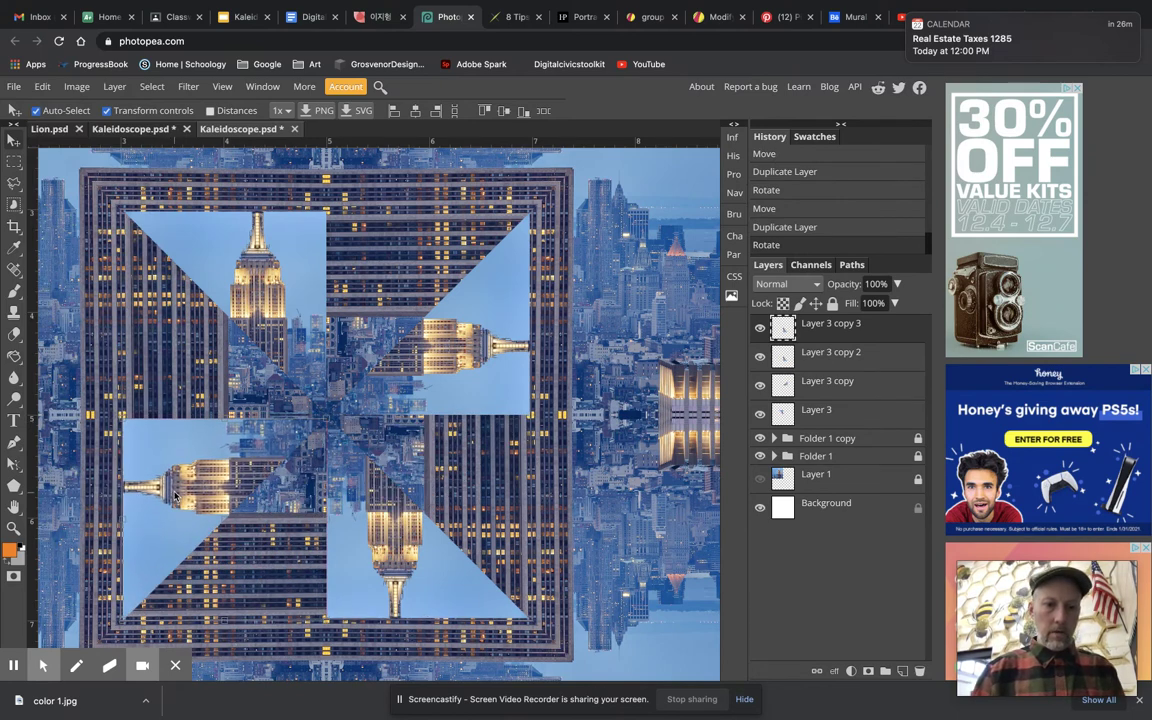
pyautogui.hotkey('shift', 'Up')
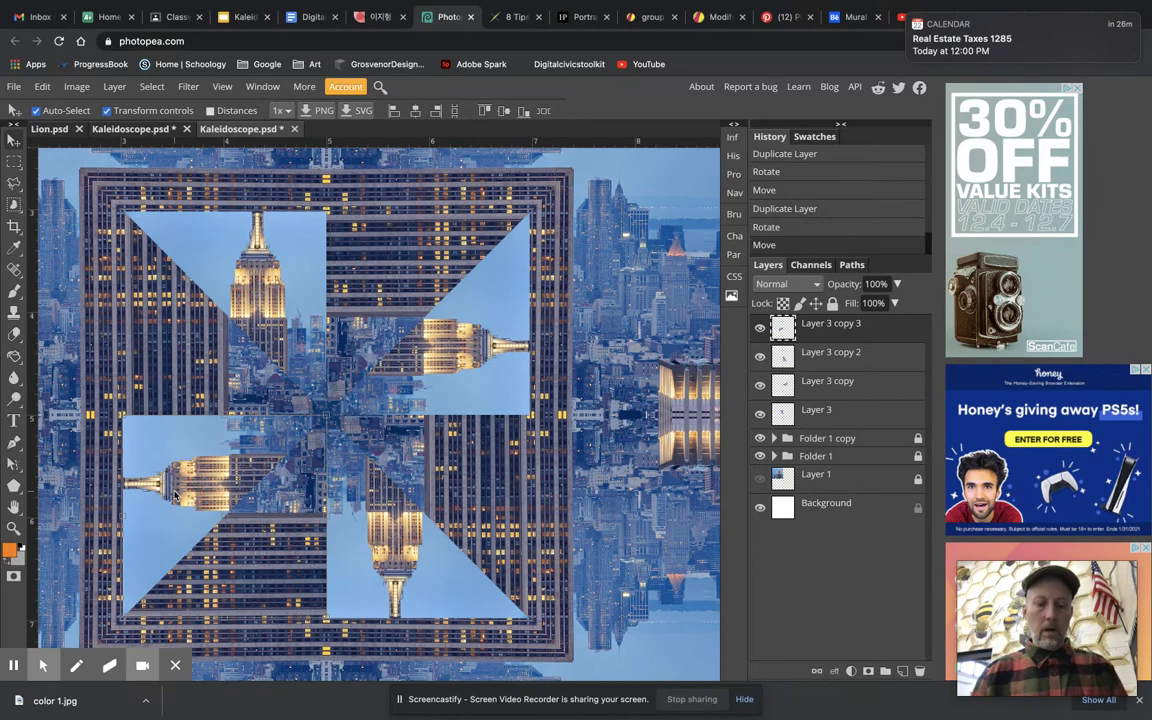
# Select Layer 3 and its three copies and group them into a folder.
pyautogui.hotkey('ctrl', '-')
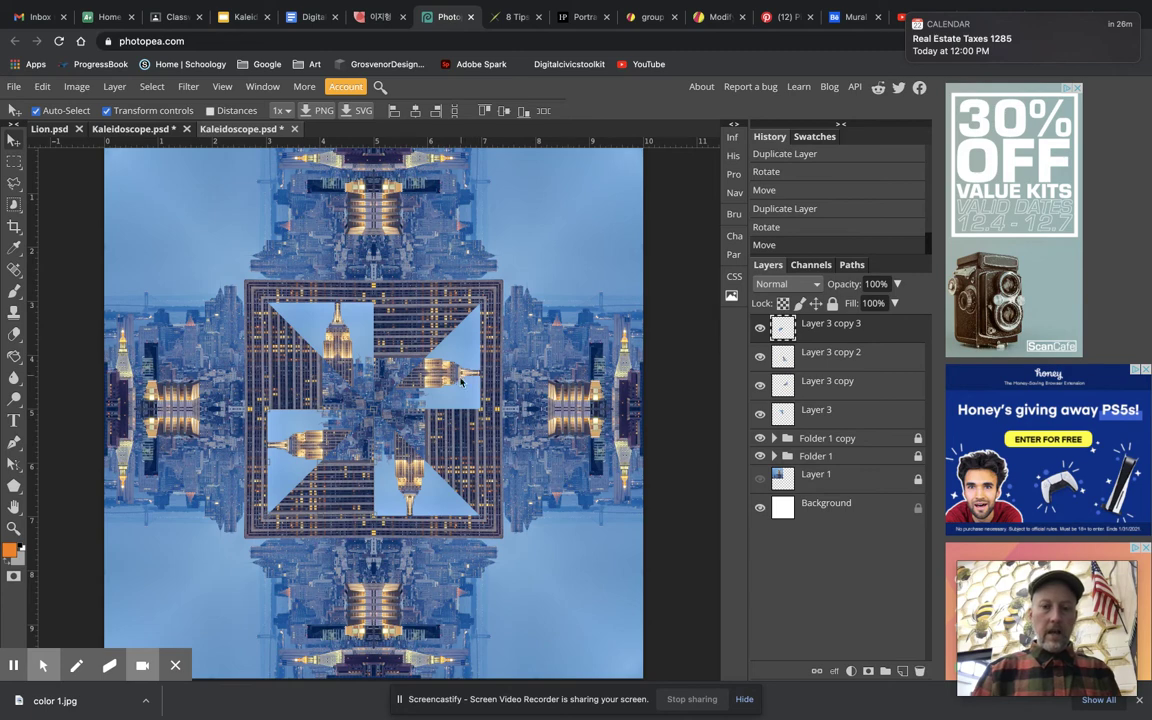
pyautogui.click(875, 352)
pyautogui.click(877, 381)
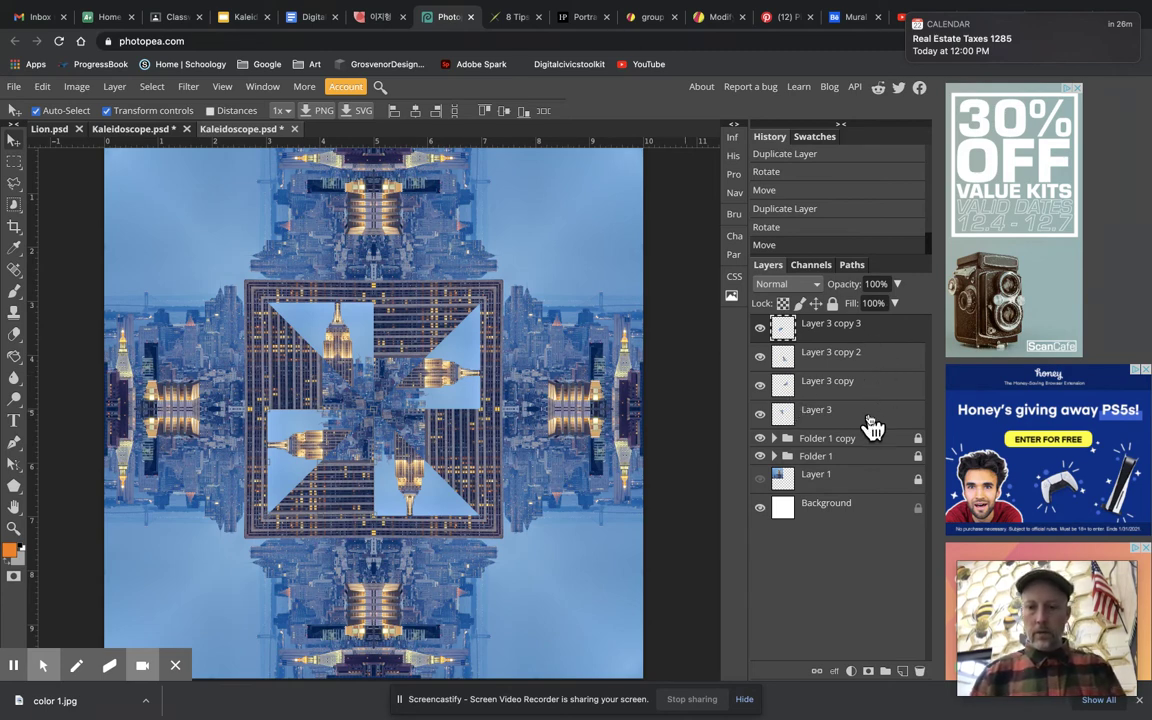
pyautogui.click(872, 415)
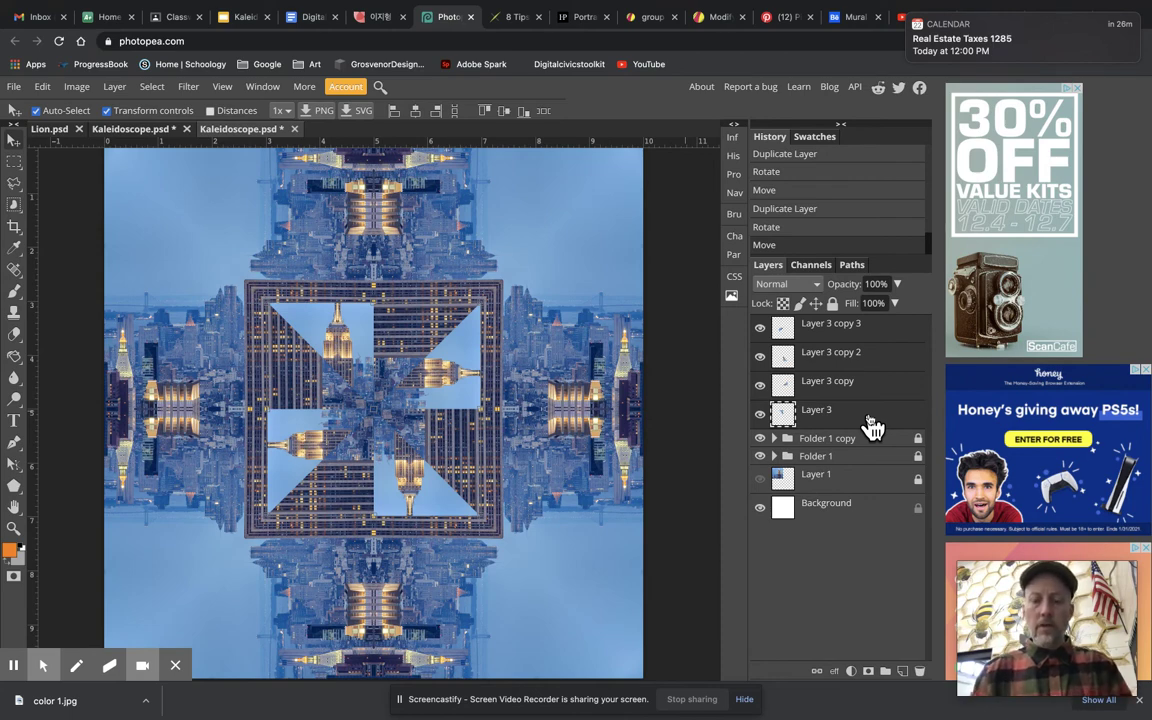
pyautogui.rightClick(872, 427)
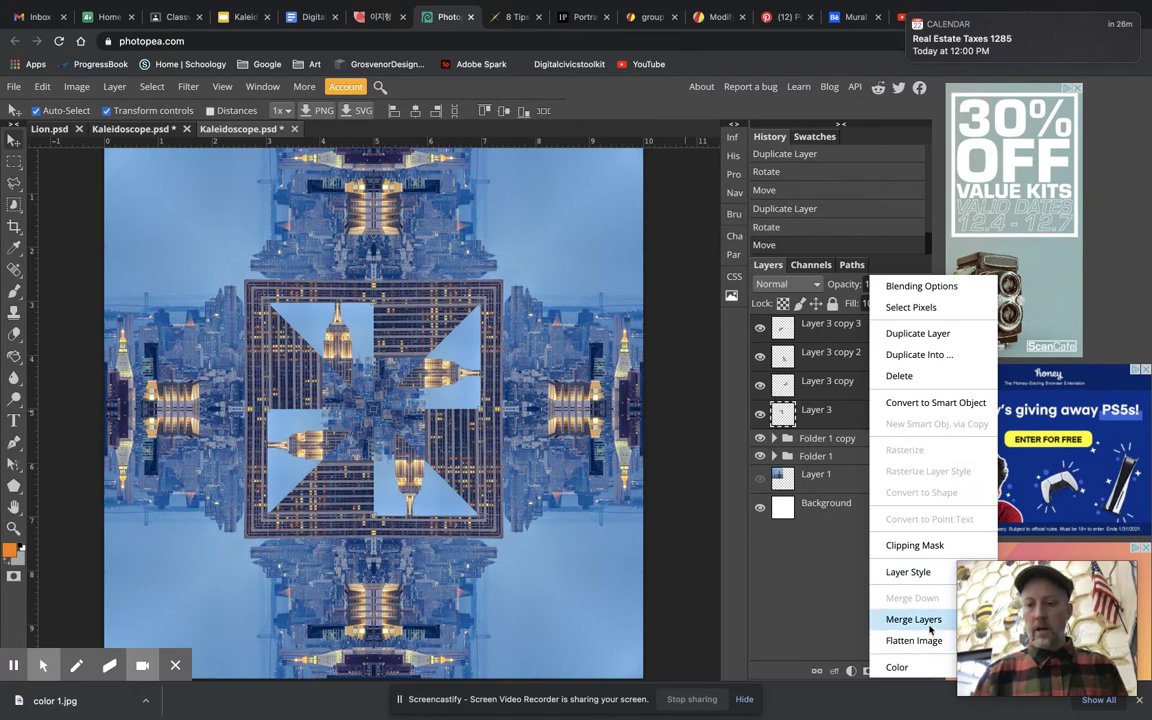
pyautogui.click(828, 326)
pyautogui.click(876, 358)
pyautogui.click(878, 386)
pyautogui.click(872, 415)
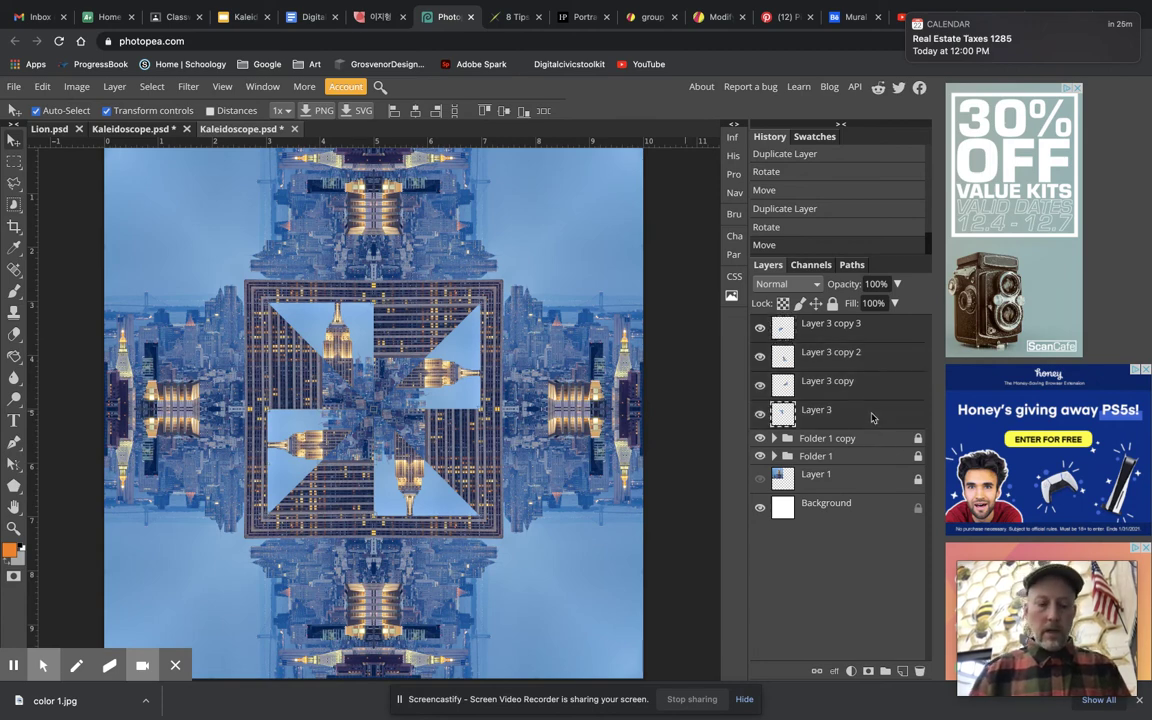
pyautogui.hotkey('ctrl', 'g')
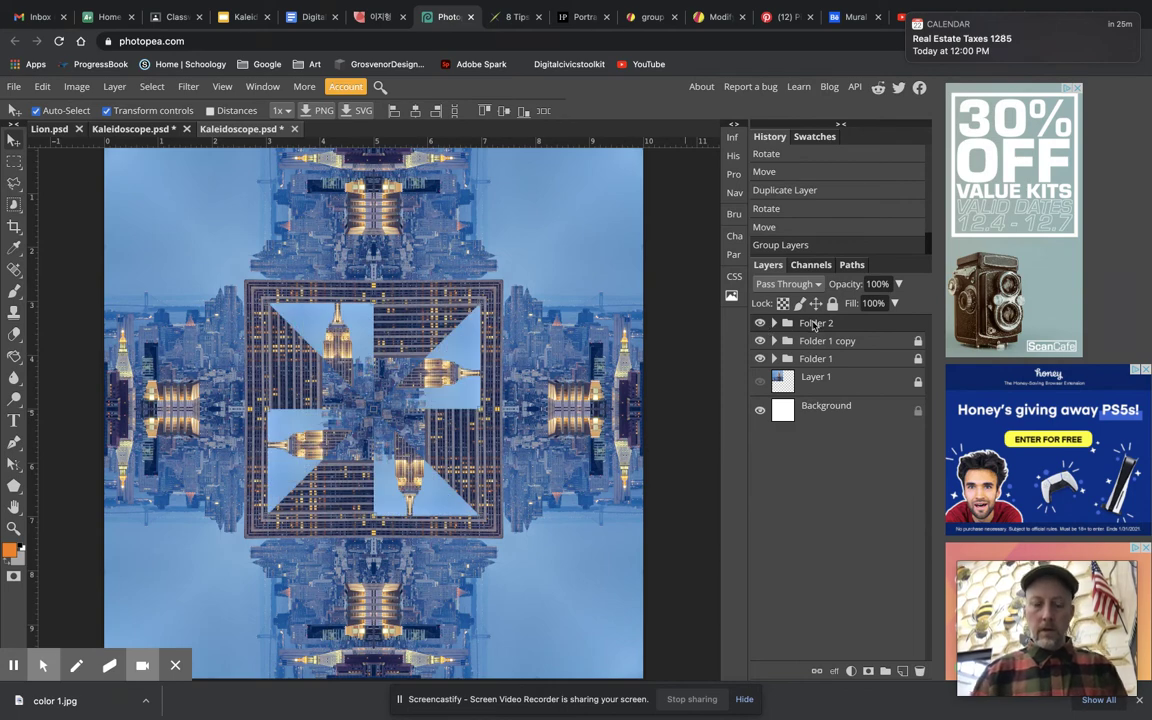
# Duplicate Folder 2 and rotate the four layers inside the copy together by 45° about the canvas centre.
pyautogui.hotkey('ctrl', 'j')
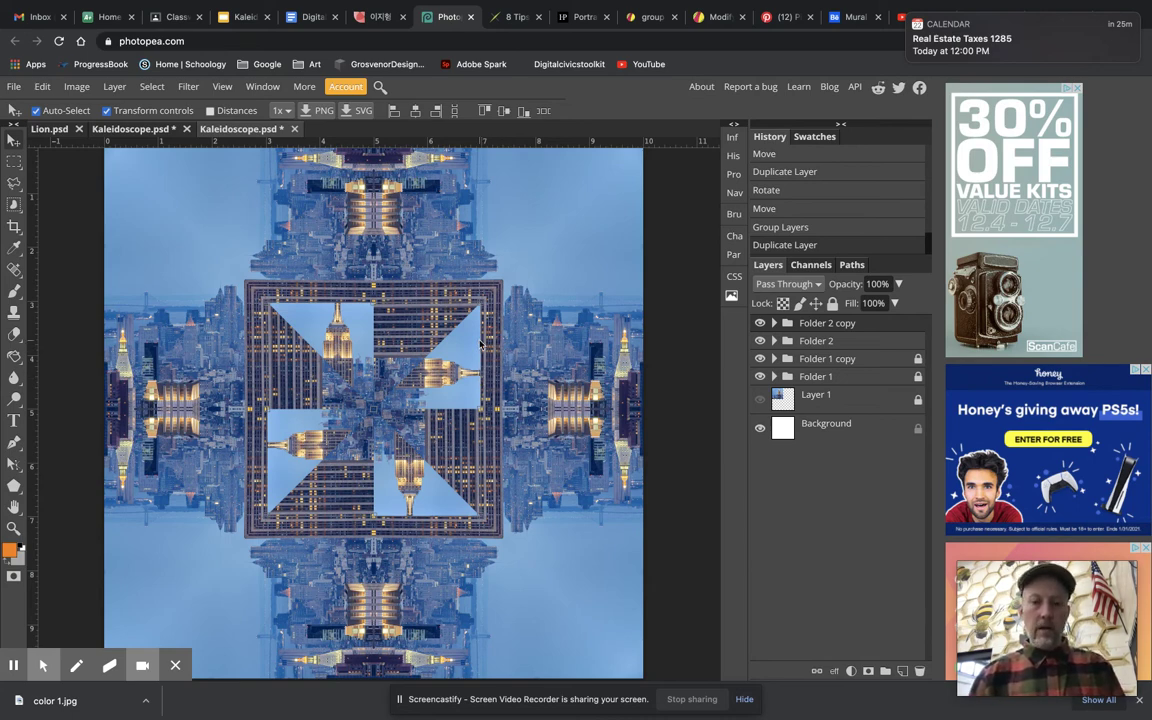
pyautogui.click(774, 323)
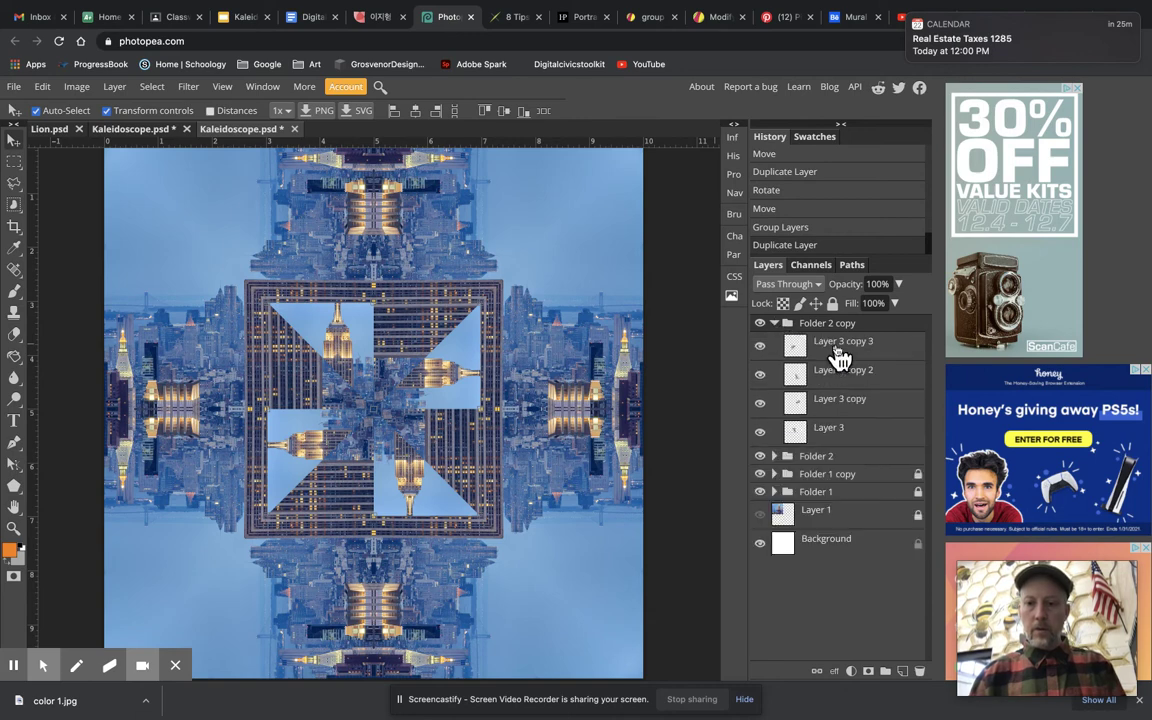
pyautogui.click(838, 355)
pyautogui.click(853, 440)
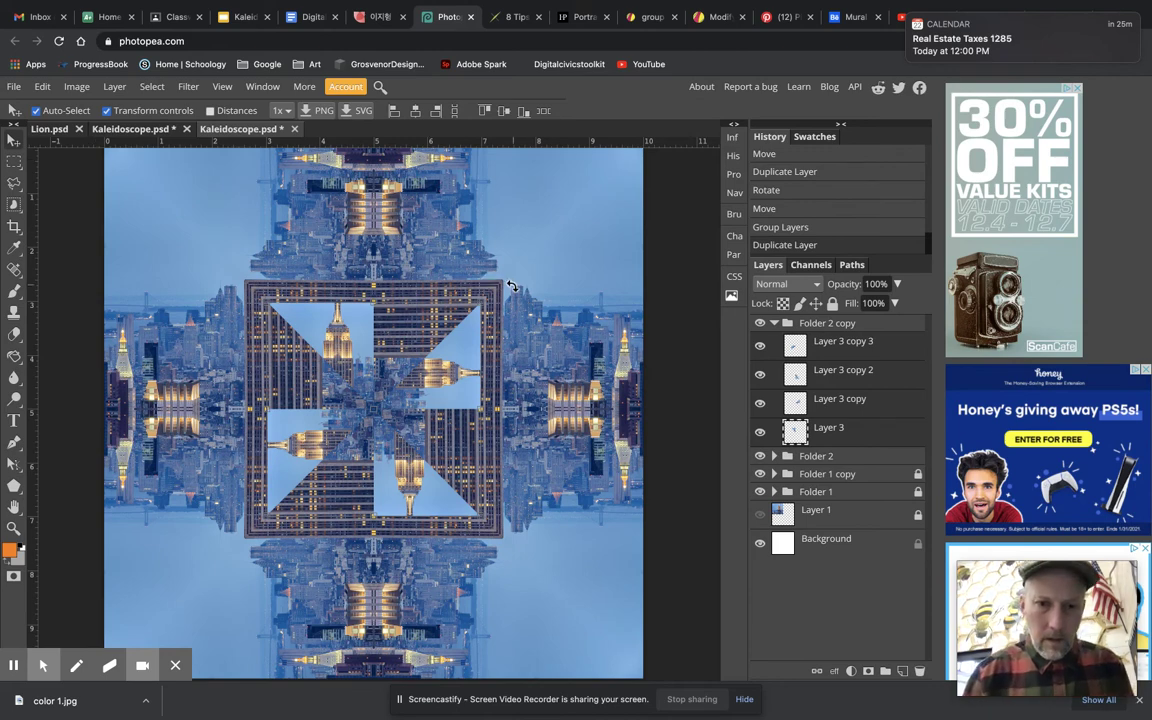
pyautogui.moveTo(506, 285); pyautogui.dragTo(540, 412)
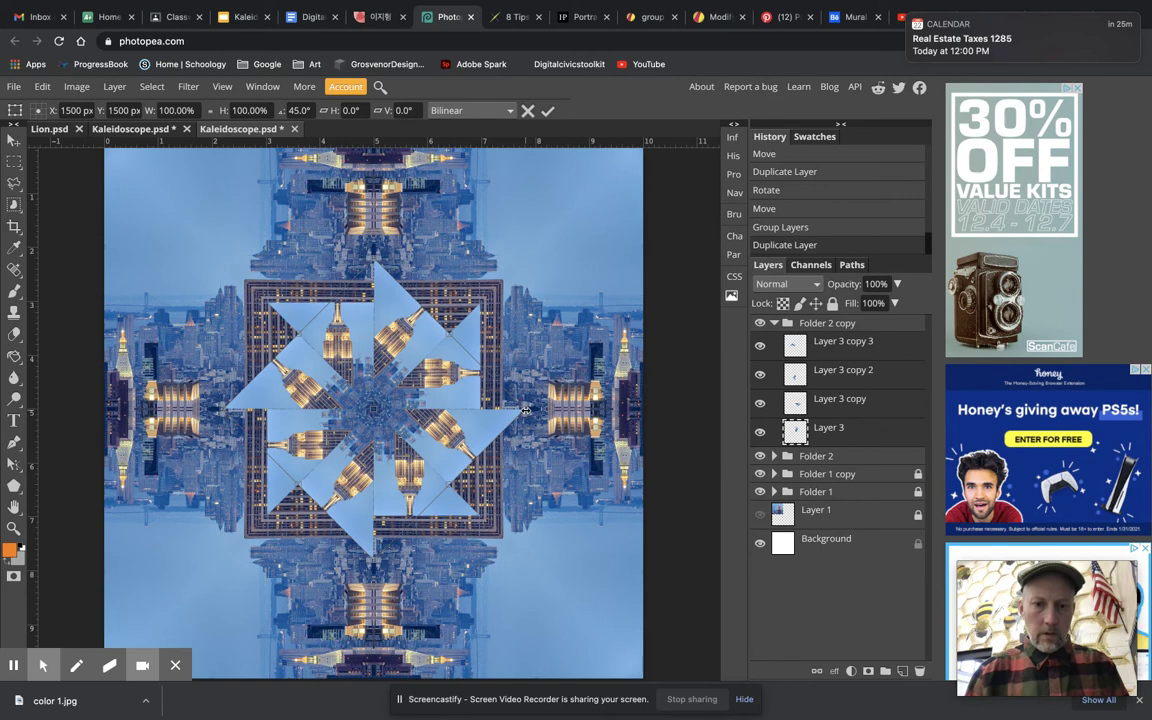
# Scale the rotated layers of Folder 2 copy to 60.47% about their centre and apply the transform.
pyautogui.moveTo(525, 410); pyautogui.dragTo(436, 425)
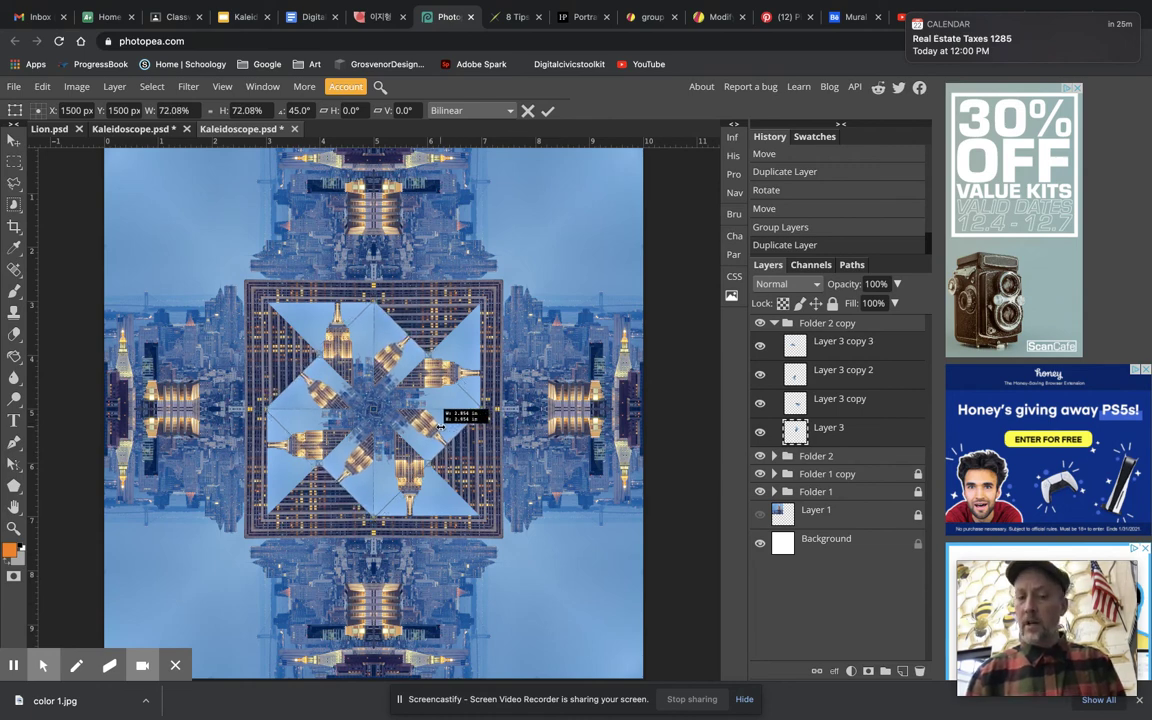
pyautogui.moveTo(441, 427); pyautogui.dragTo(406, 441)
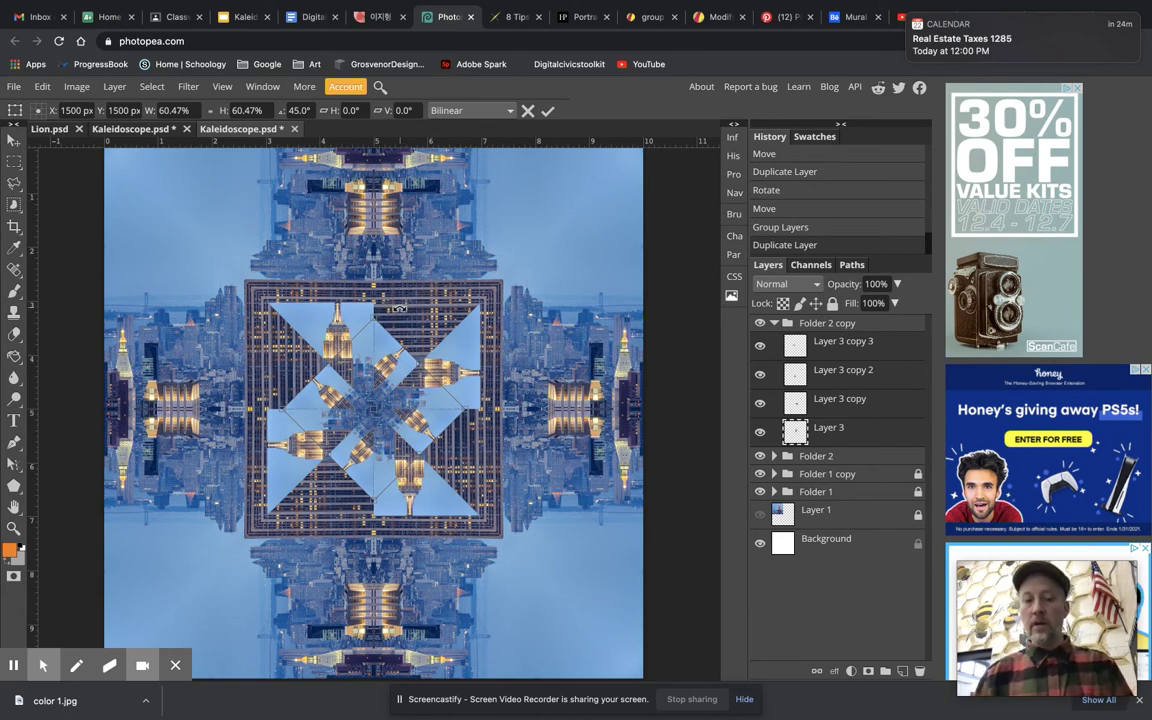
pyautogui.click(547, 110)
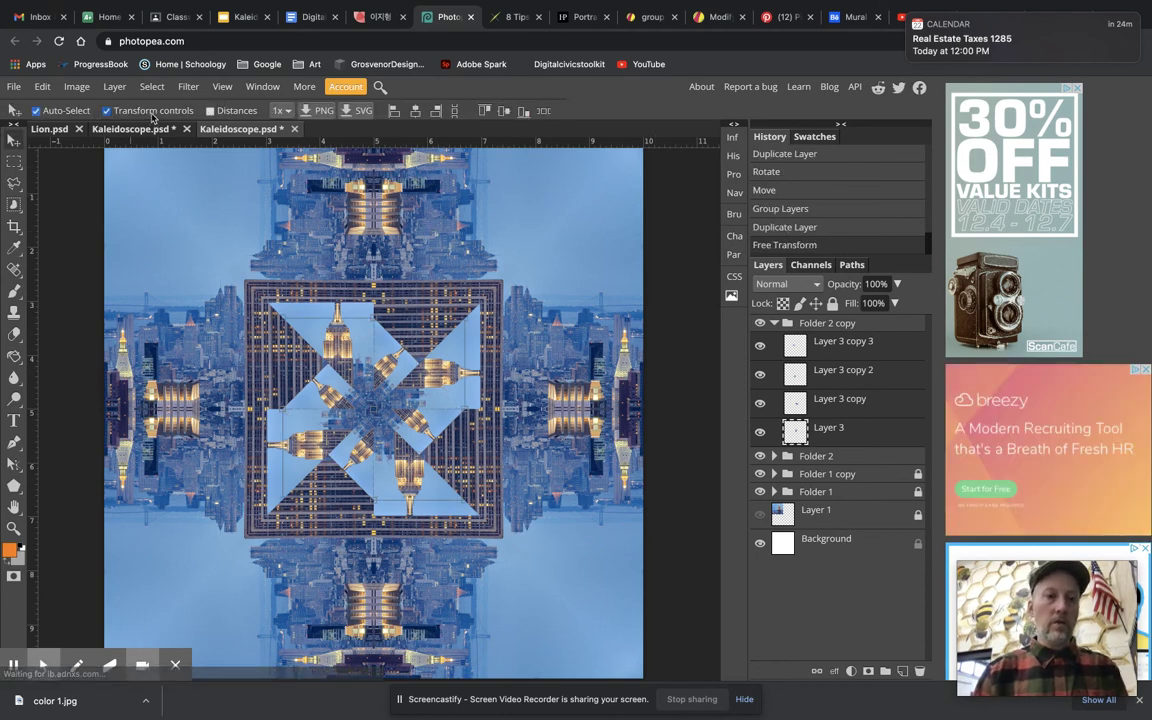
# Shift the hue of the four small rotated layers in Folder 2 copy to 20 with a Hue/Saturation adjustment.
pyautogui.click(78, 88)
pyautogui.moveTo(106, 106)
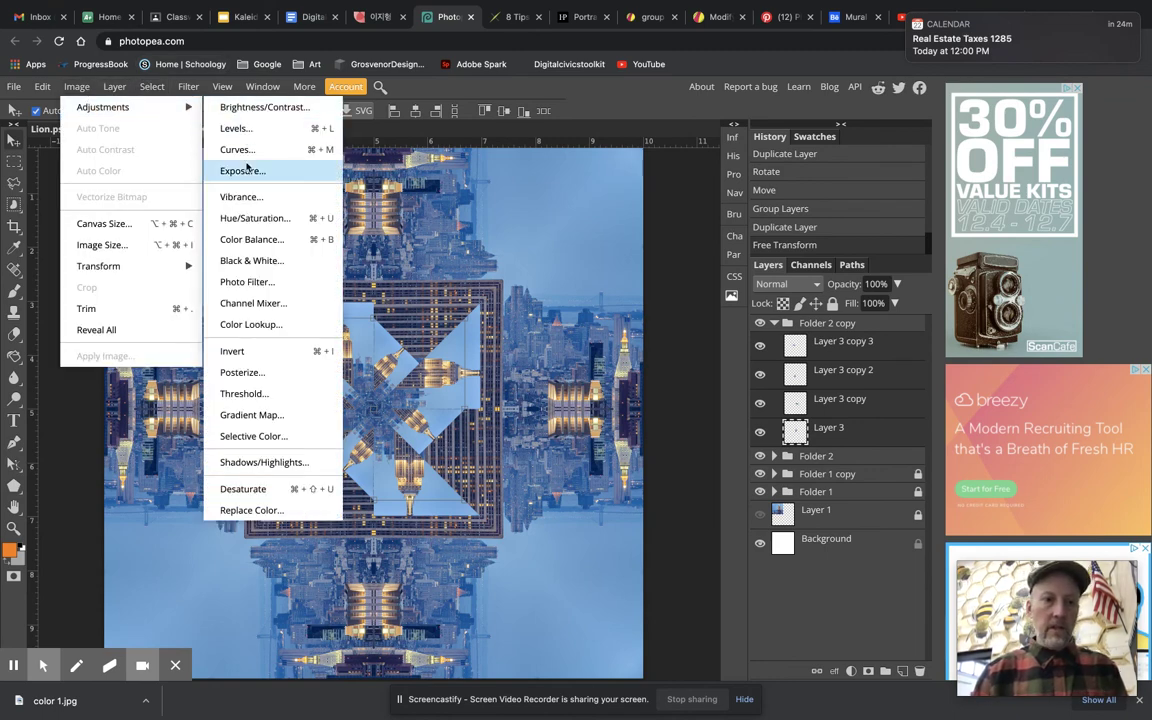
pyautogui.click(232, 218)
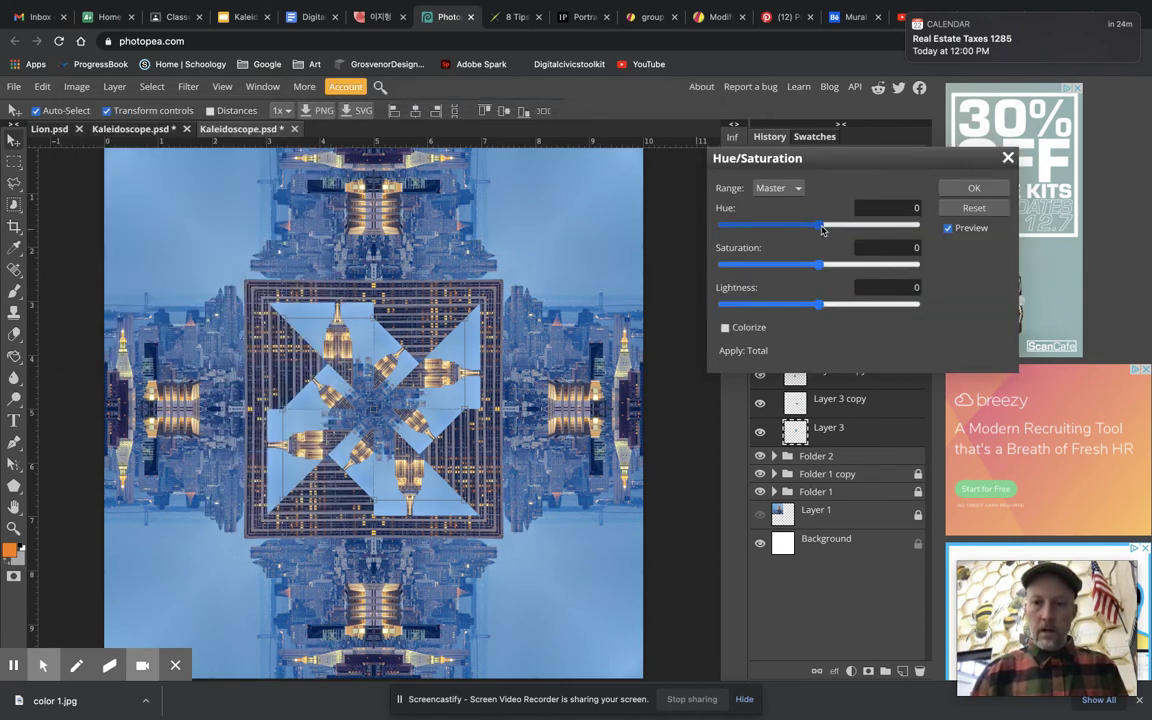
pyautogui.moveTo(825, 229); pyautogui.dragTo(829, 230)
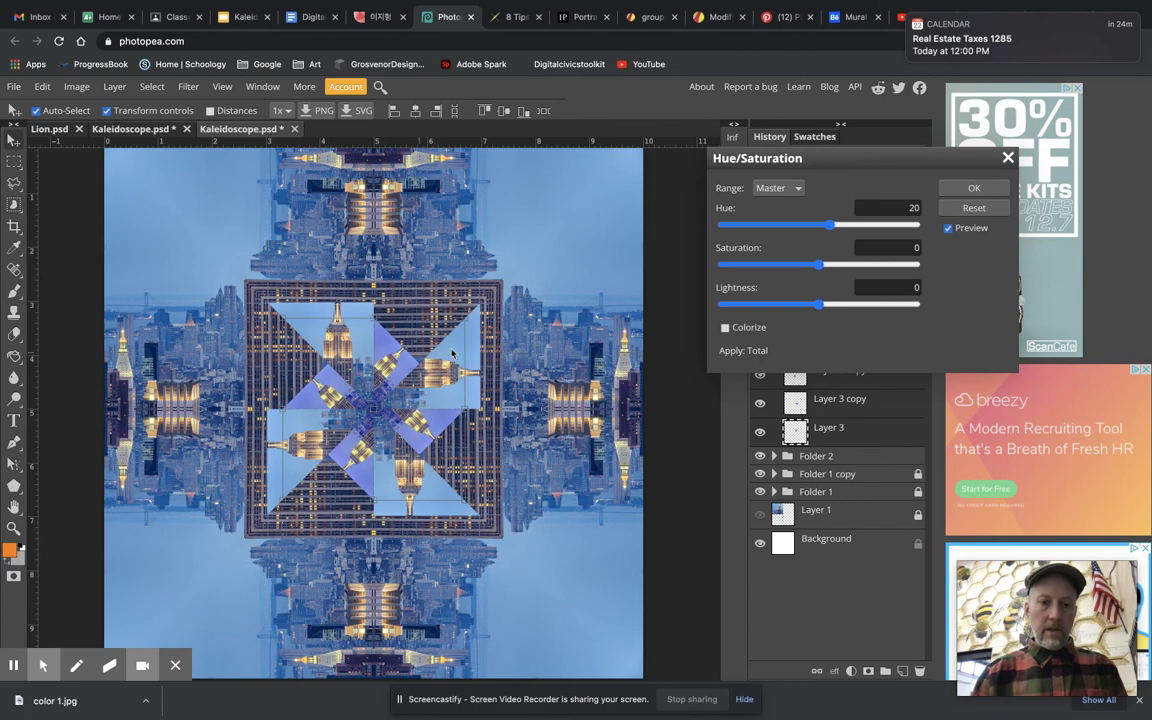
pyautogui.click(972, 190)
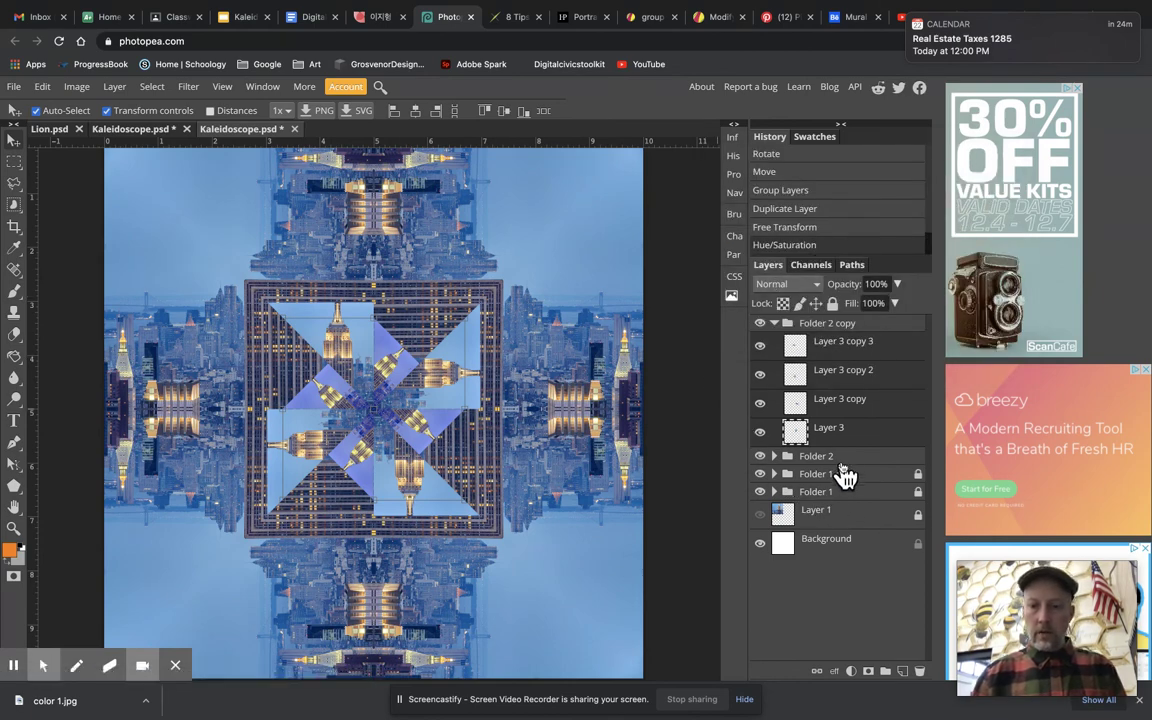
# Toggle Folder 2 and Folder 1 off and back on to identify their artwork, and expand Folder 1 to show its layers.
pyautogui.click(845, 463)
pyautogui.click(760, 456)
pyautogui.click(760, 456)
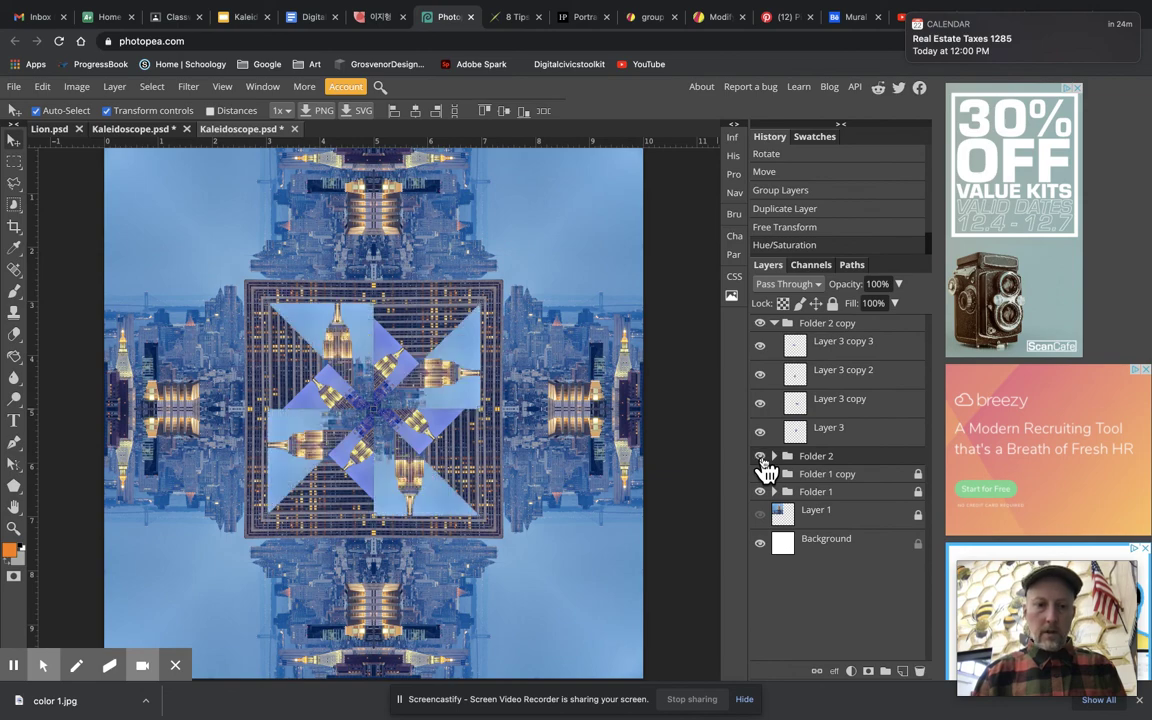
pyautogui.click(760, 491)
pyautogui.click(760, 491)
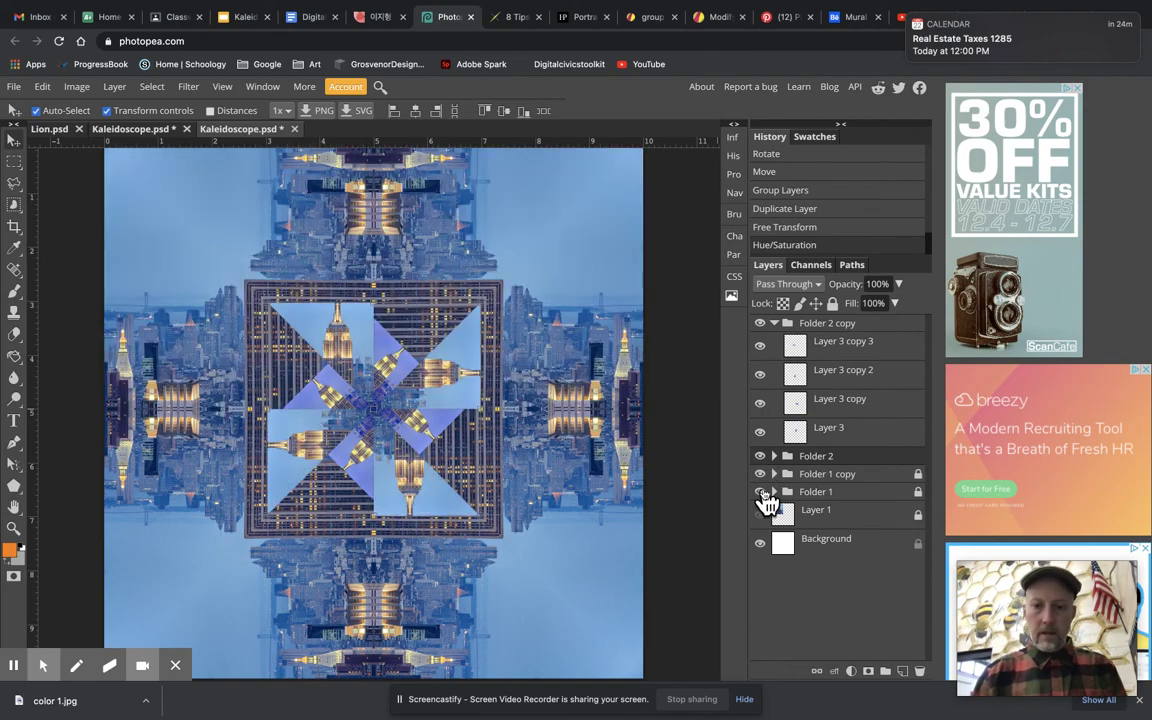
pyautogui.click(760, 491)
pyautogui.click(760, 491)
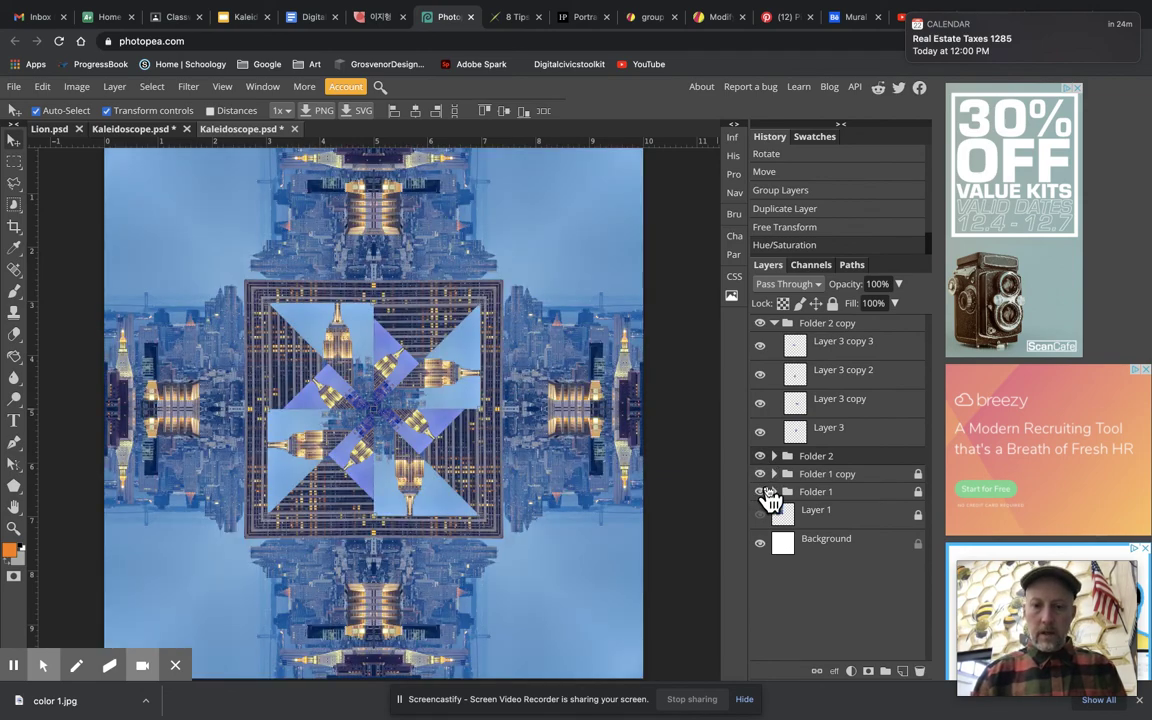
pyautogui.click(774, 492)
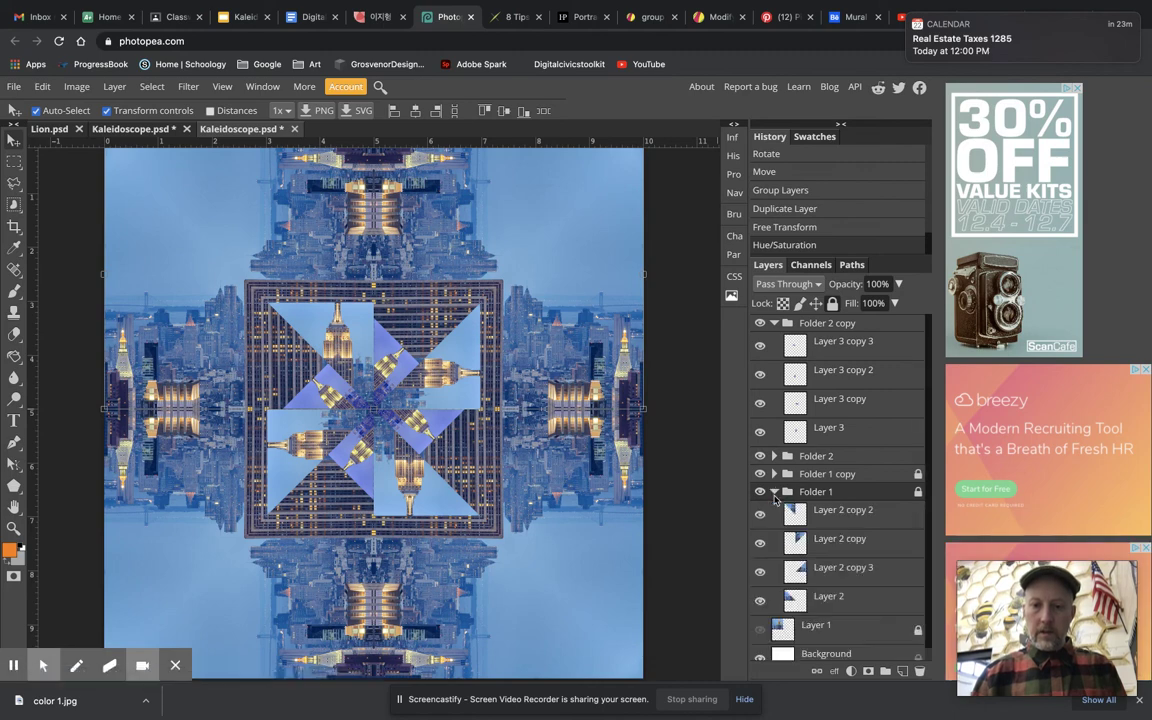